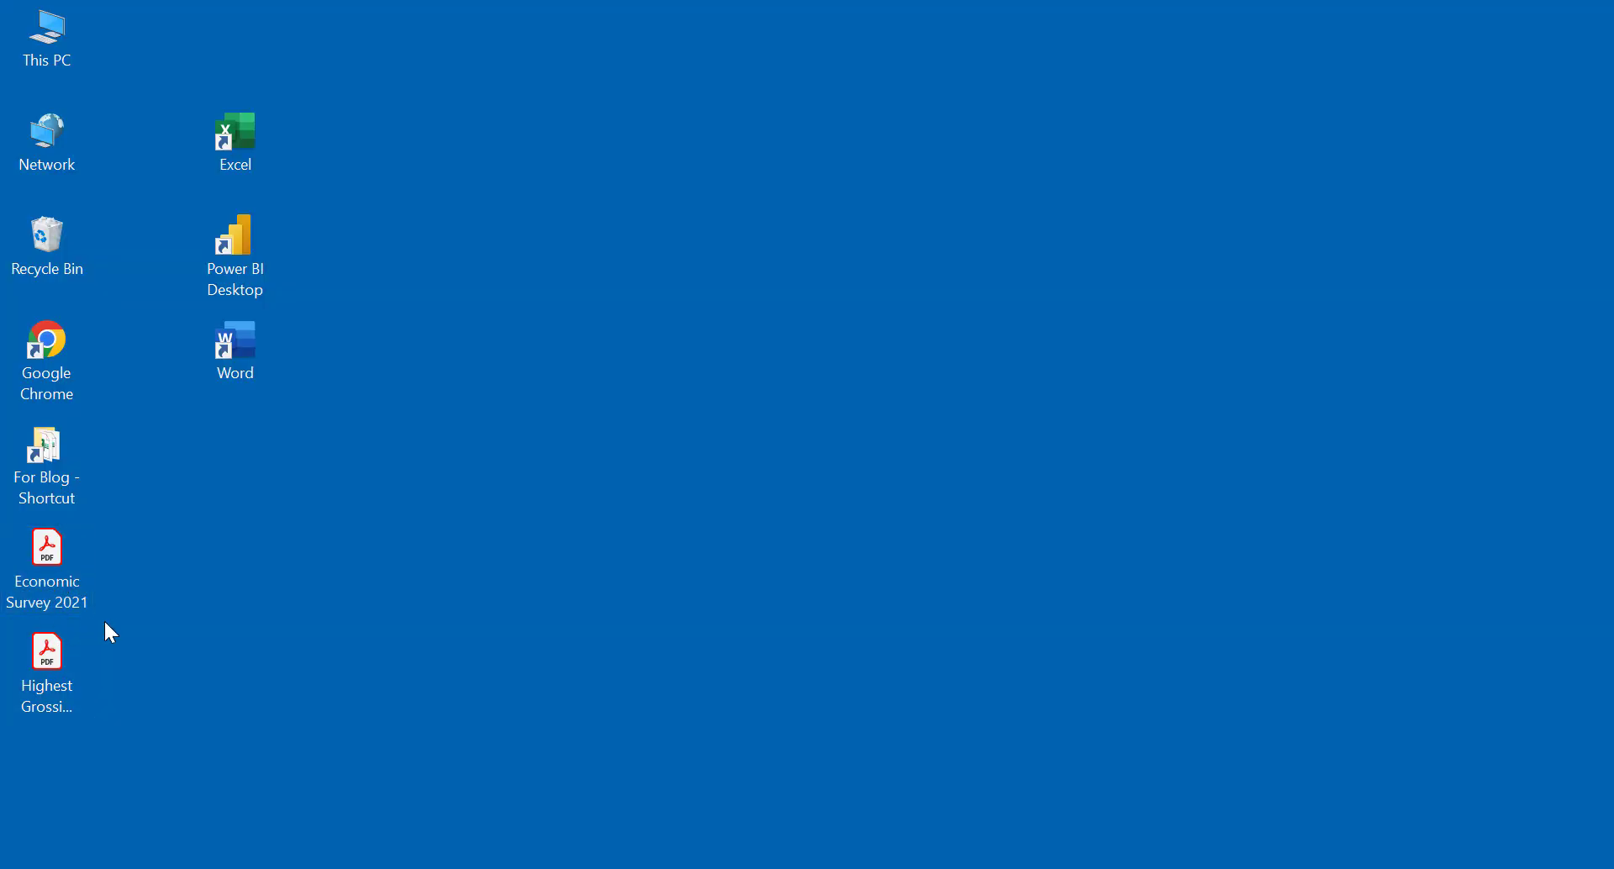
Preview the Economic Survey 2021 PDF in the PDF viewer, then close it.
double_click(47, 580)
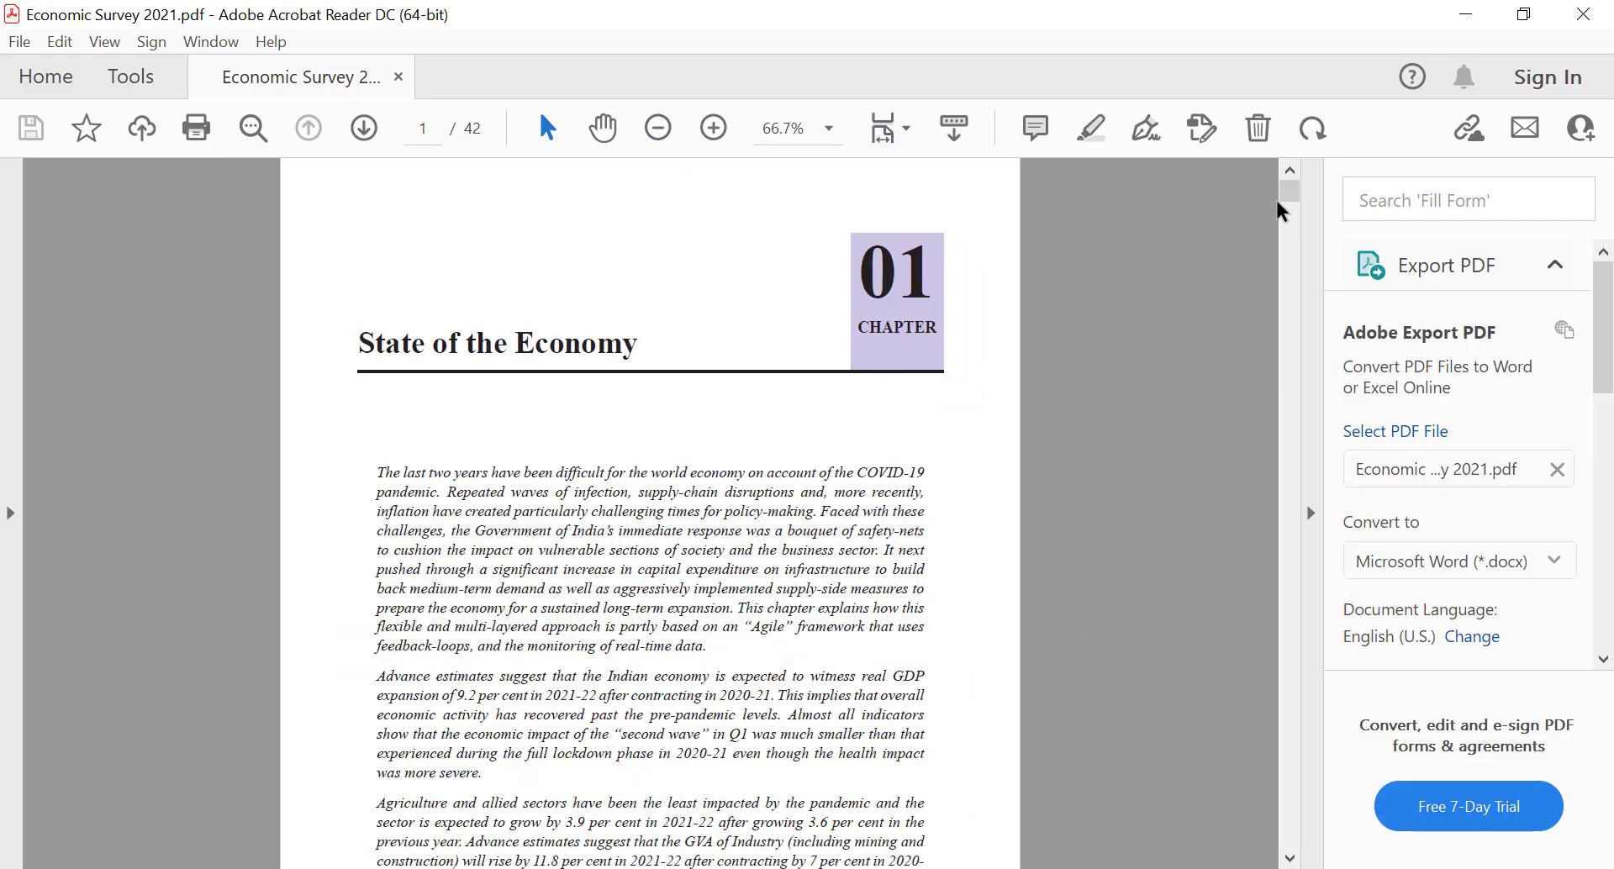
mouse_move(1278, 204)
left_mouse_down()
mouse_move(1277, 451)
mouse_move(1289, 214)
left_mouse_up()
scroll(944, 533, "up", 5)
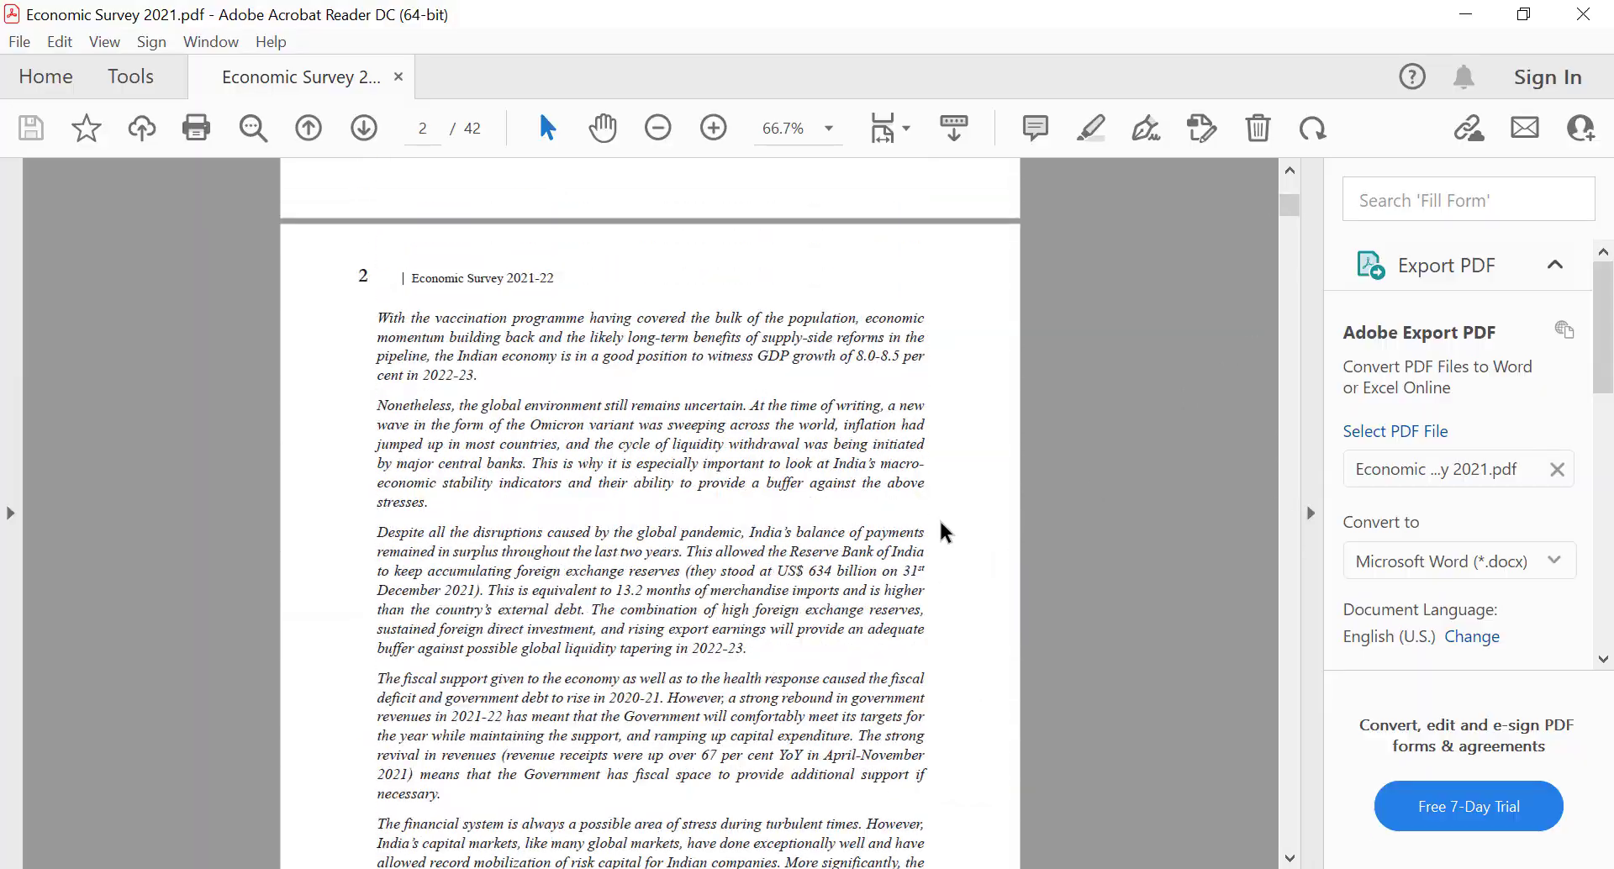
scroll(943, 532, "up", 10)
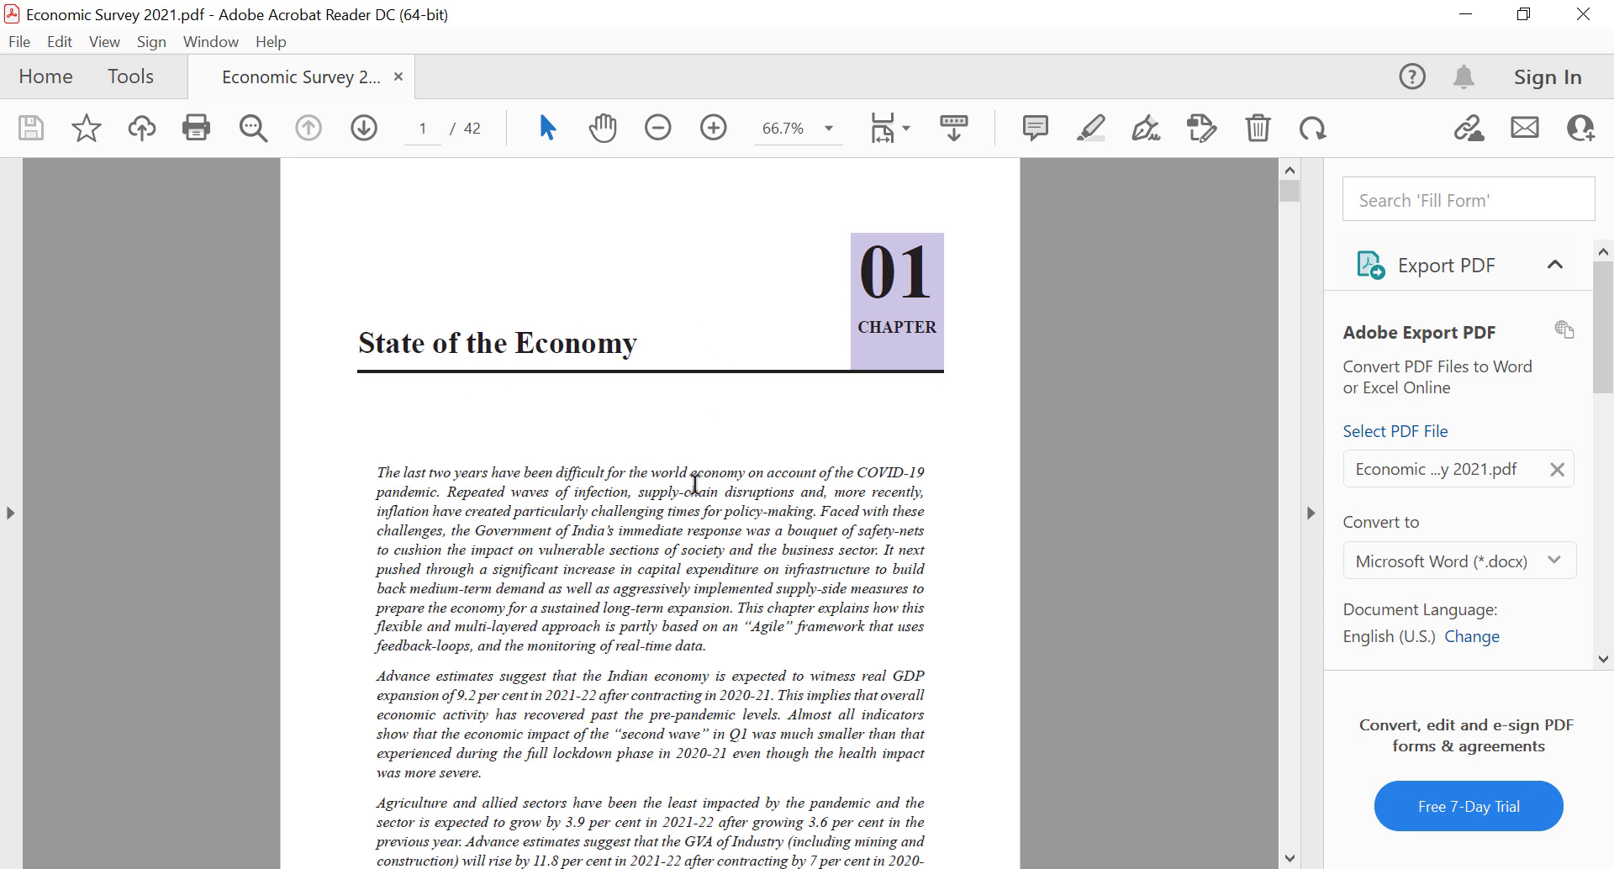
left_click(1584, 14)
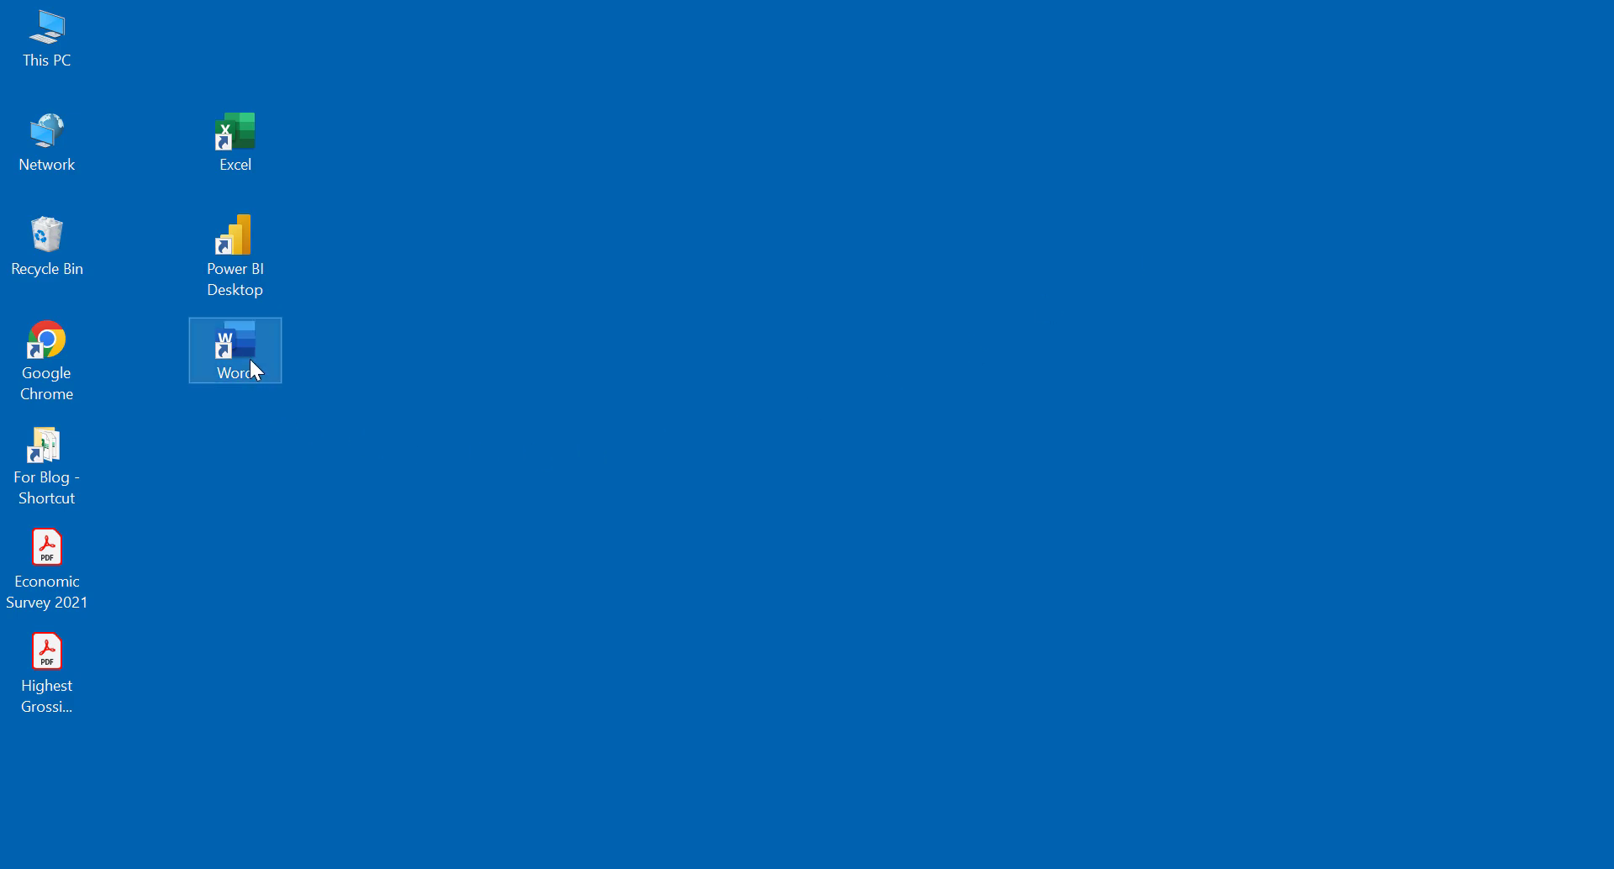
Launch Word and open Economic Survey 2021 from the Desktop via Open > Browse.
double_click(249, 357)
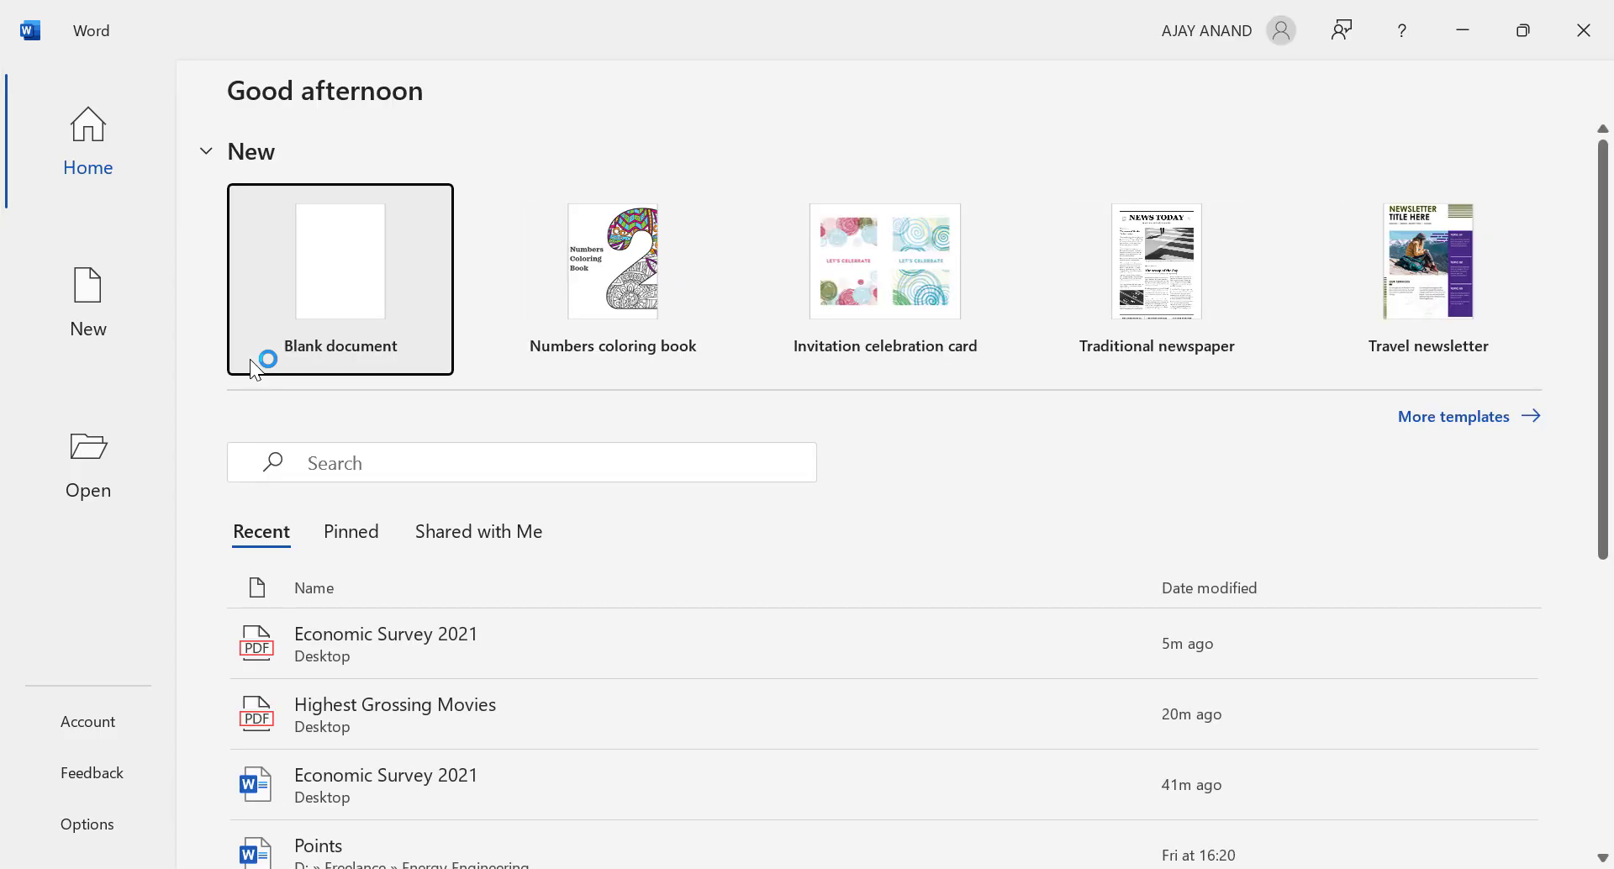
left_click(115, 474)
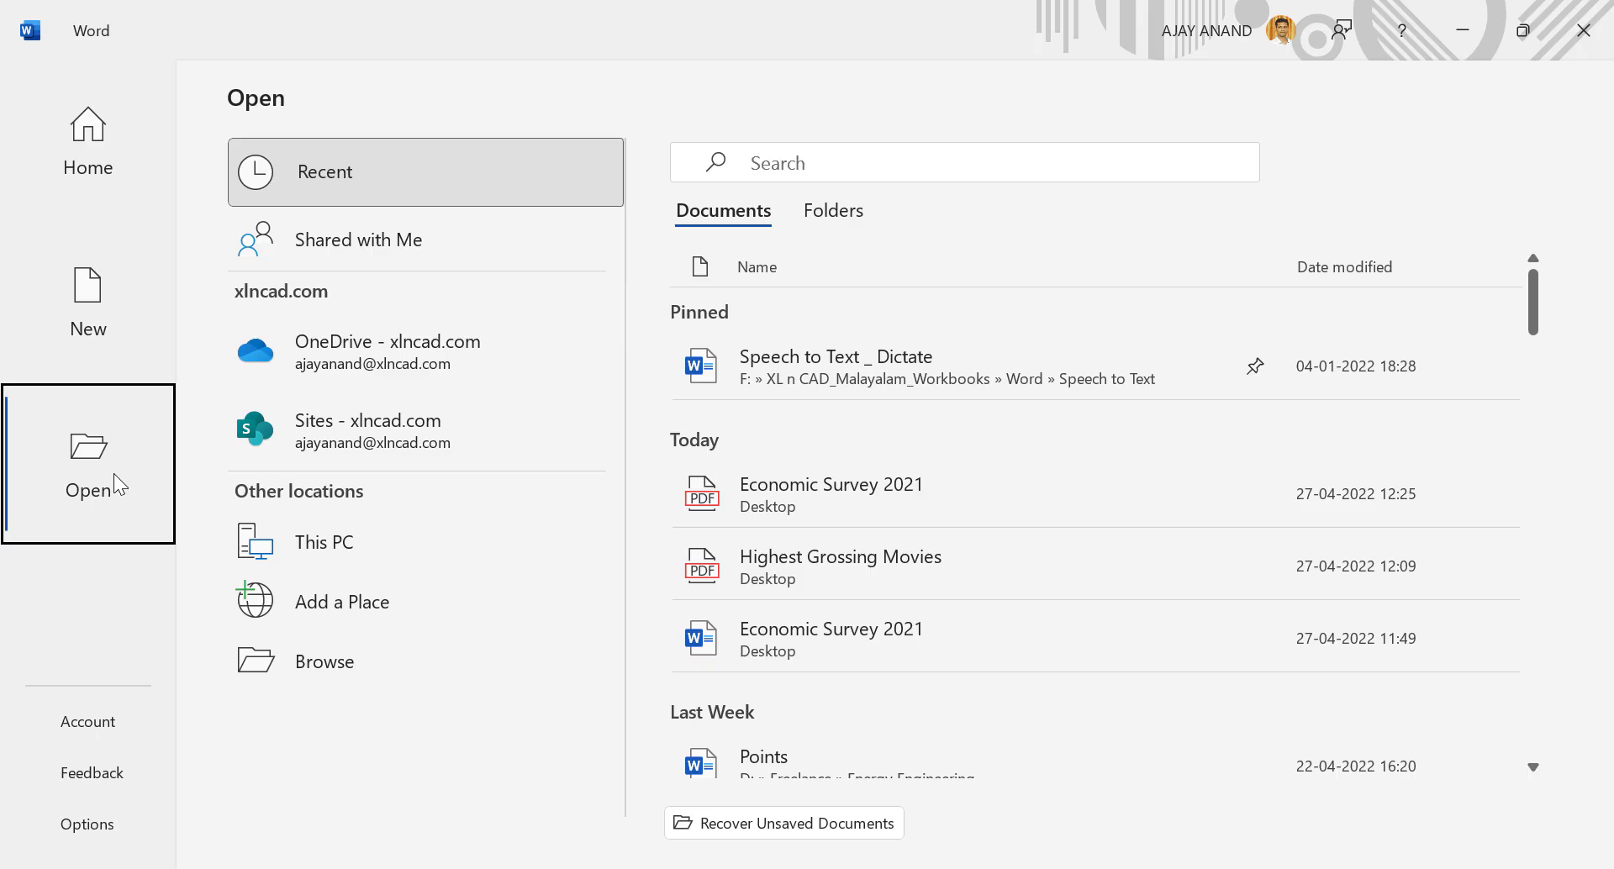
left_click(356, 658)
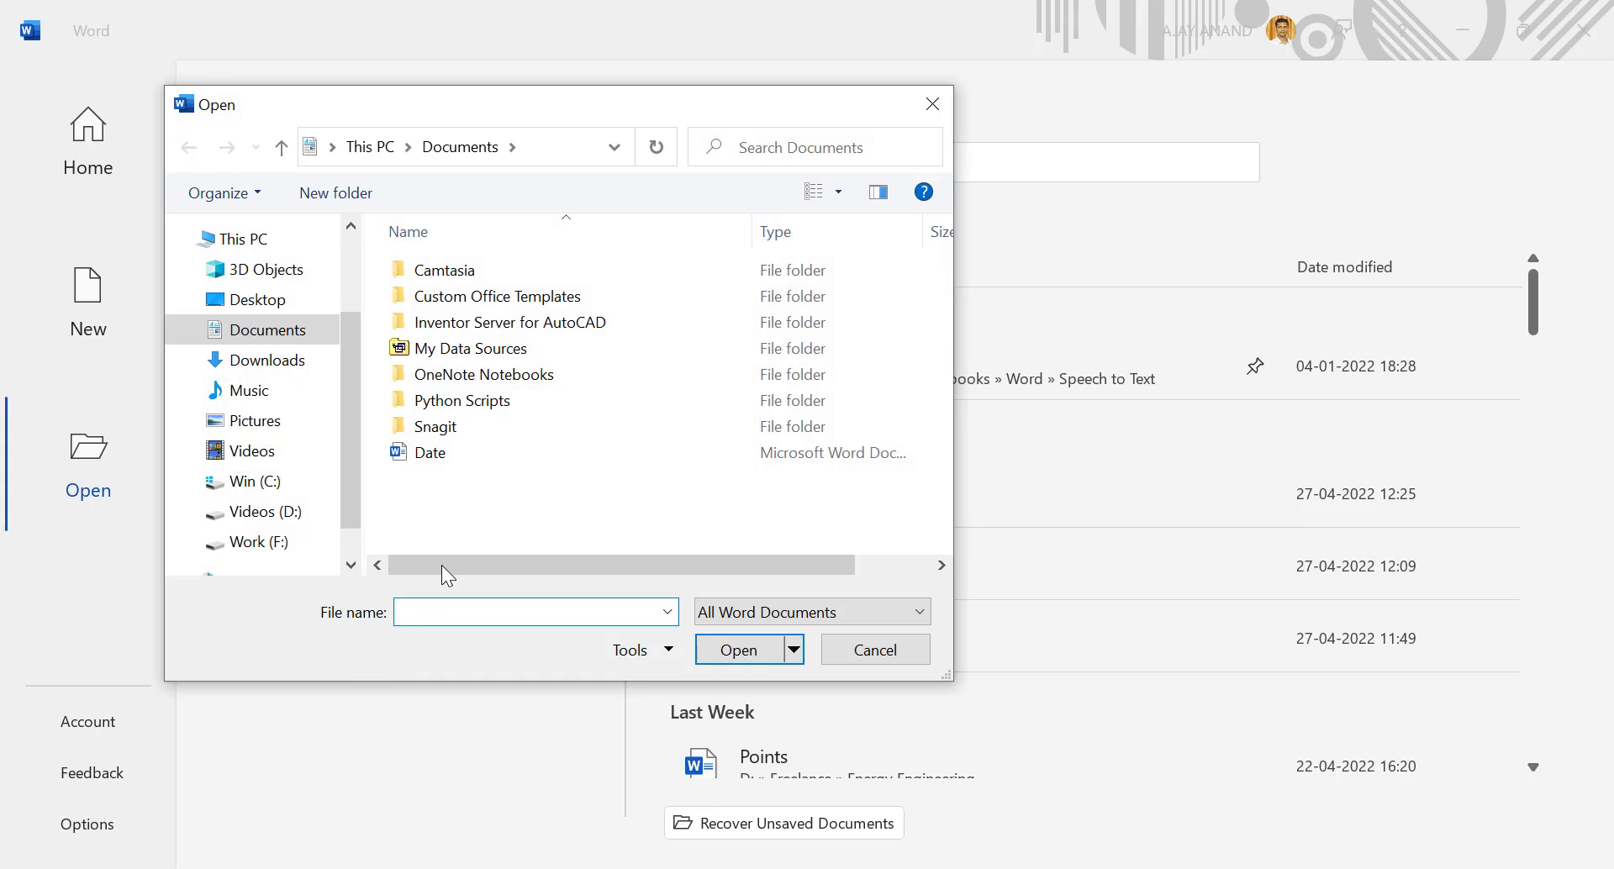
left_click(280, 304)
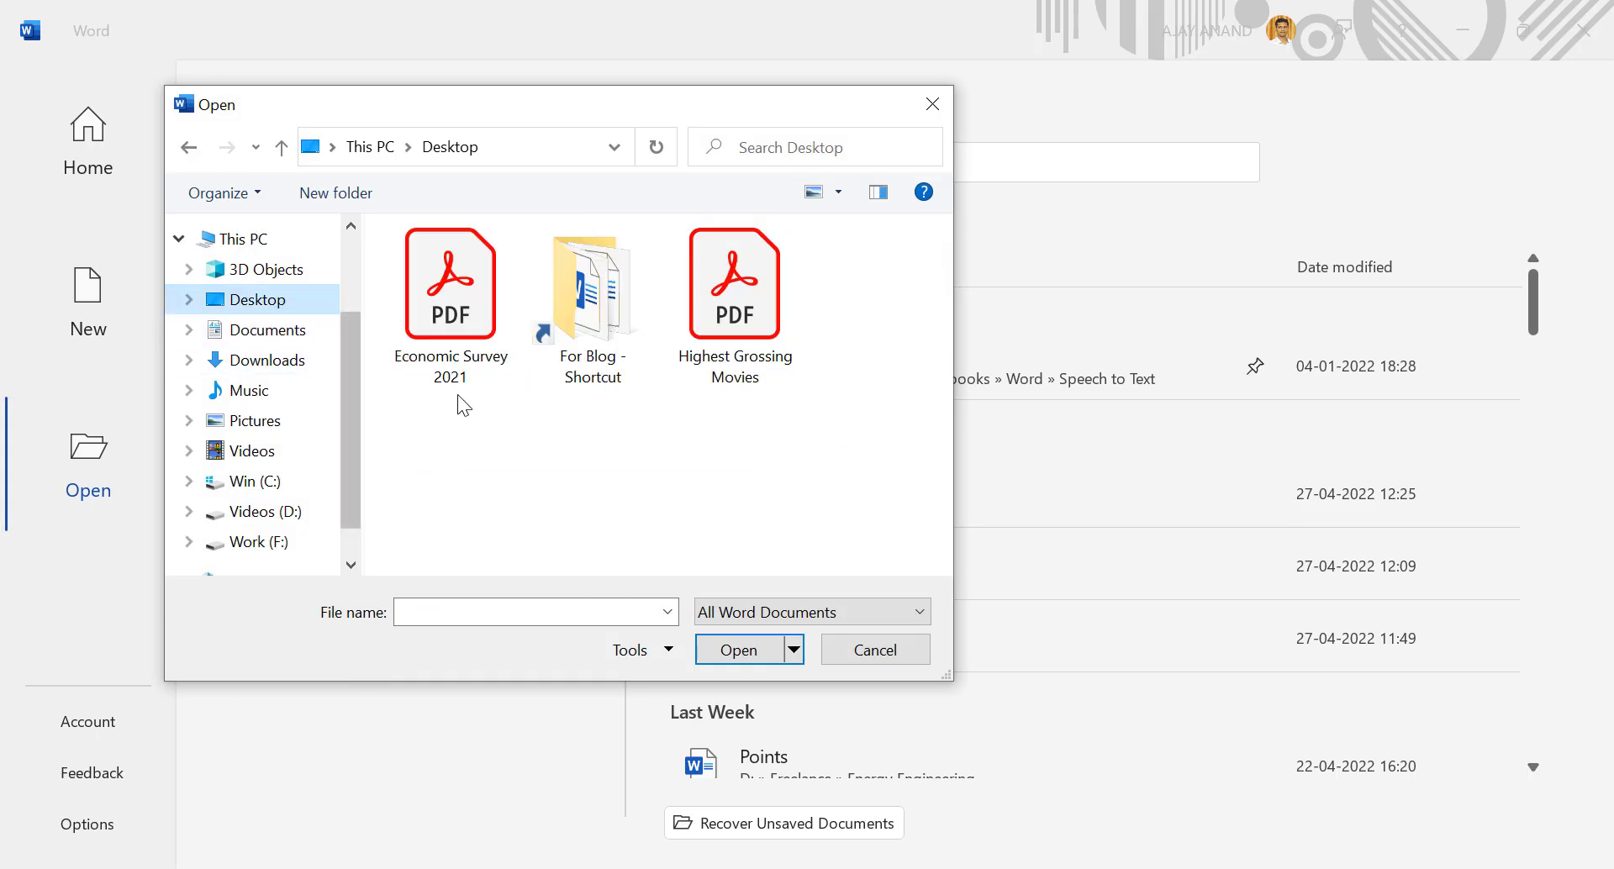
left_click(472, 326)
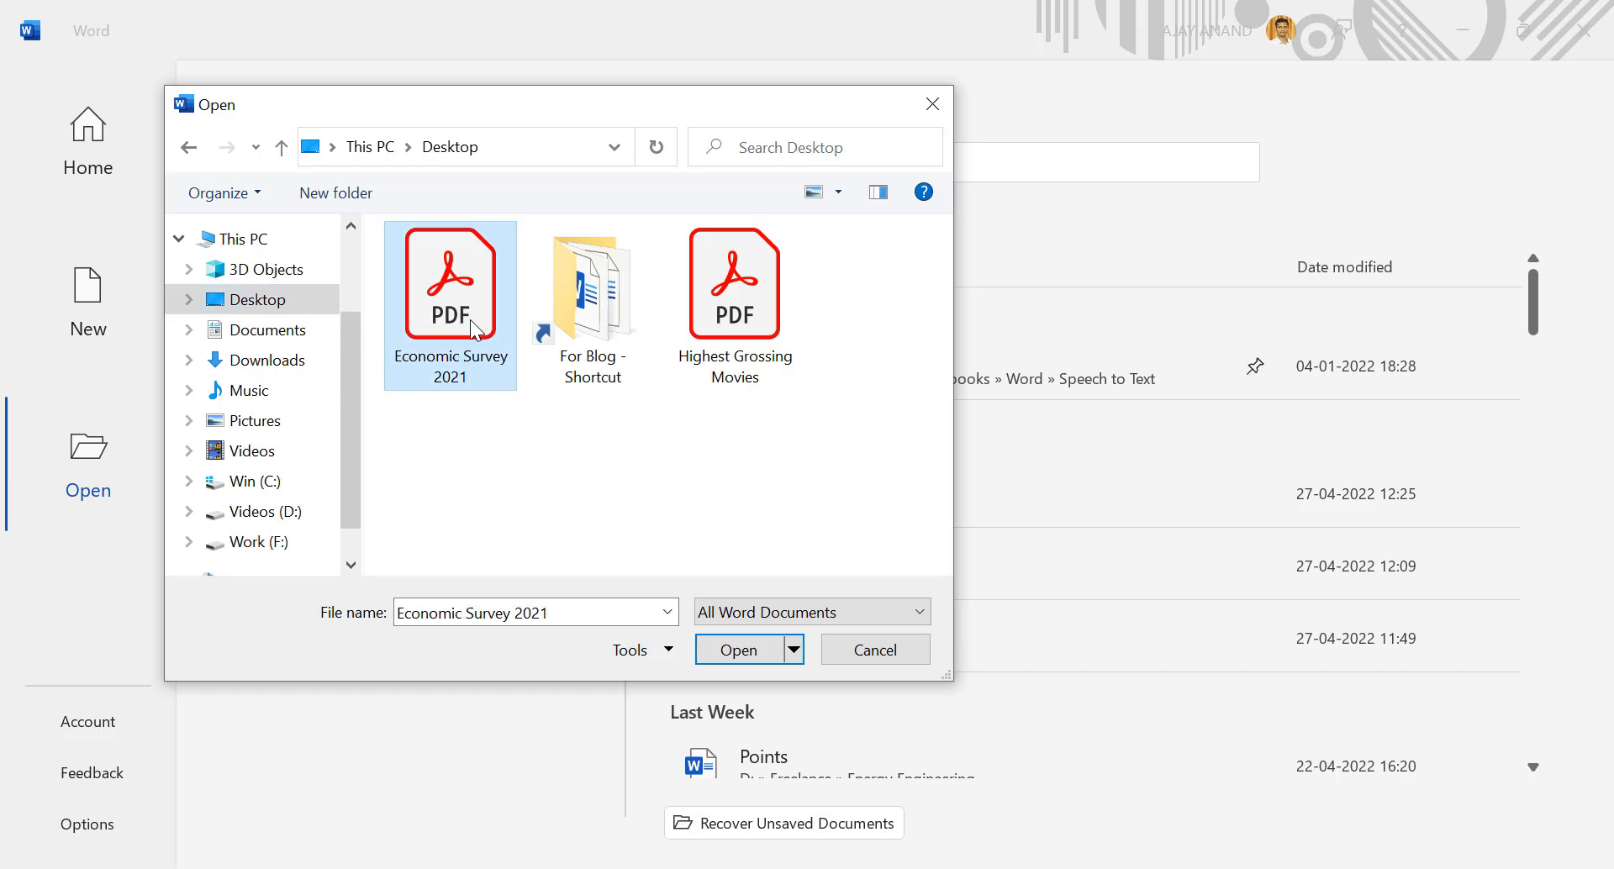
left_click(745, 651)
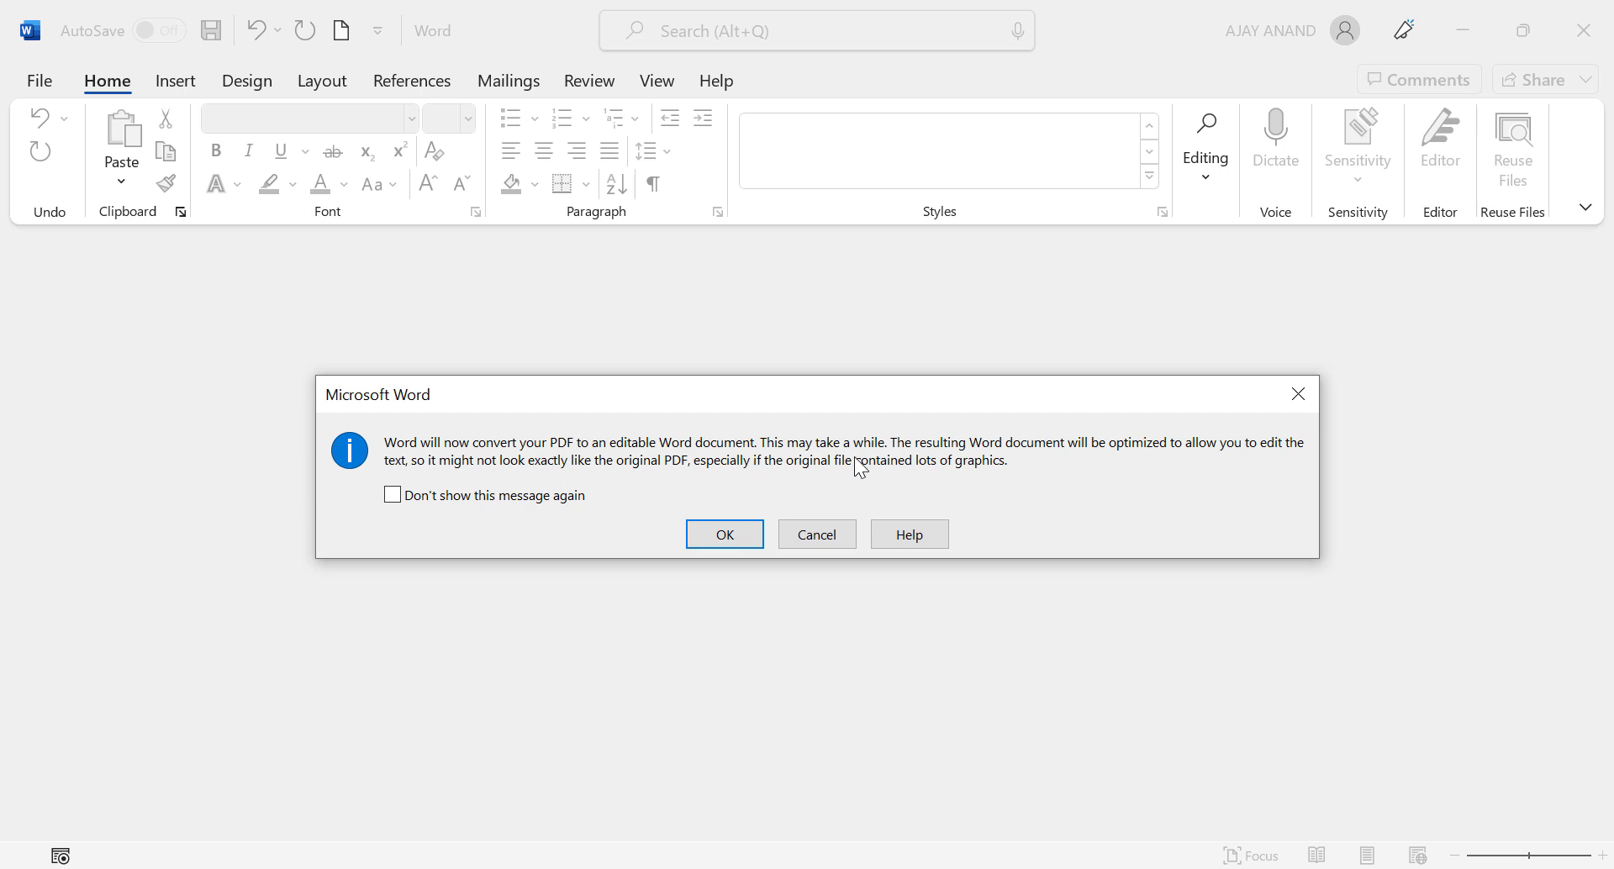
Confirm the PDF conversion and scroll through the resulting 45-page editable survey.
left_click(732, 545)
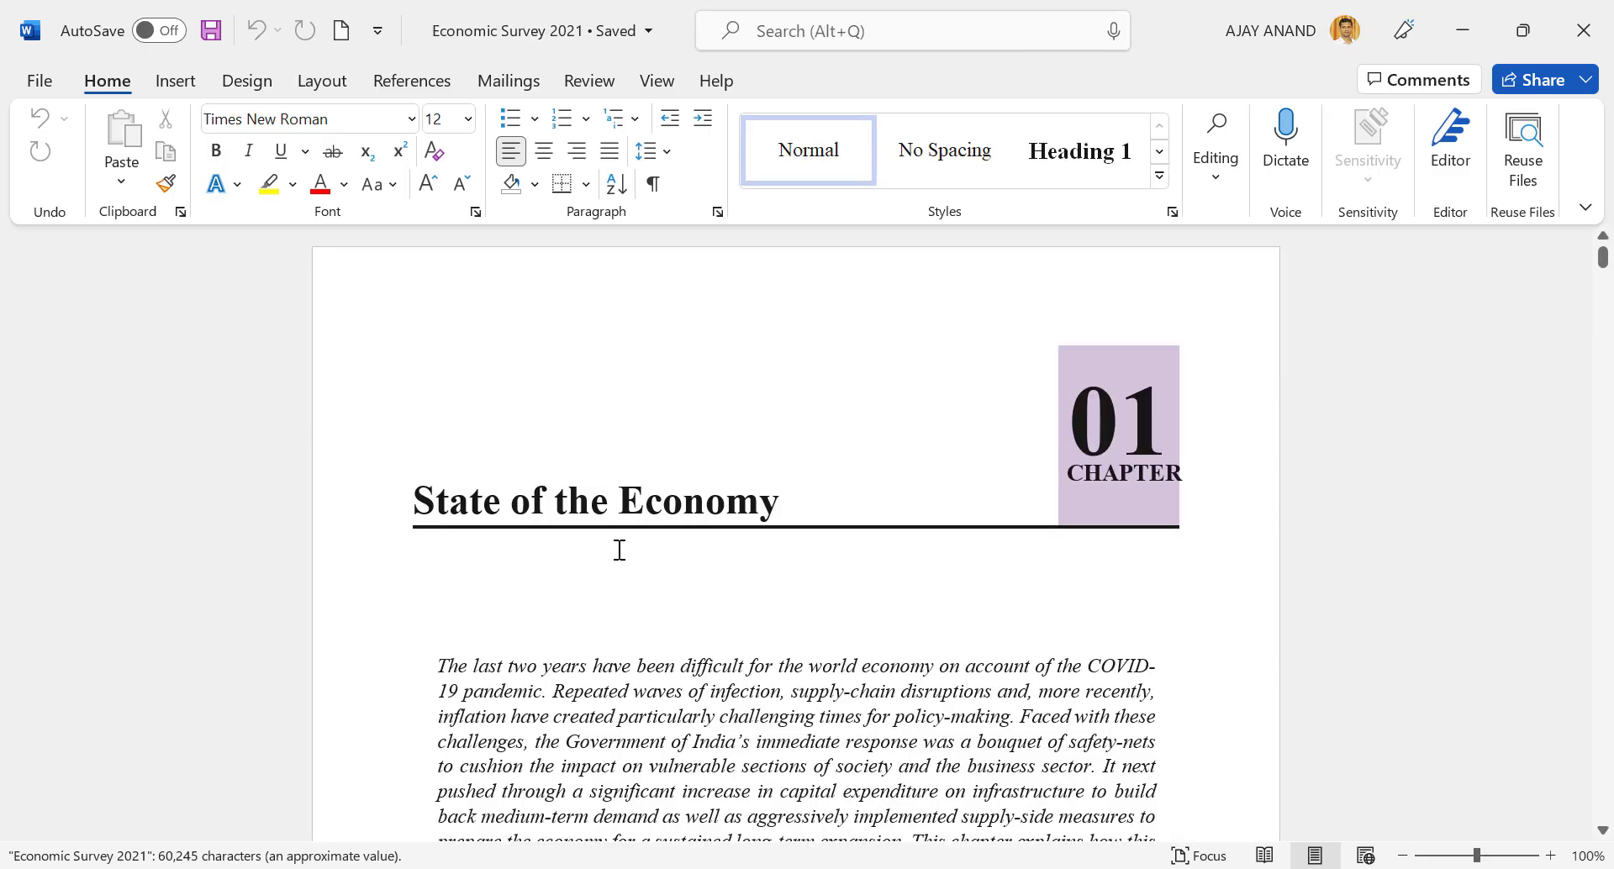
scroll(694, 570, "down", 12)
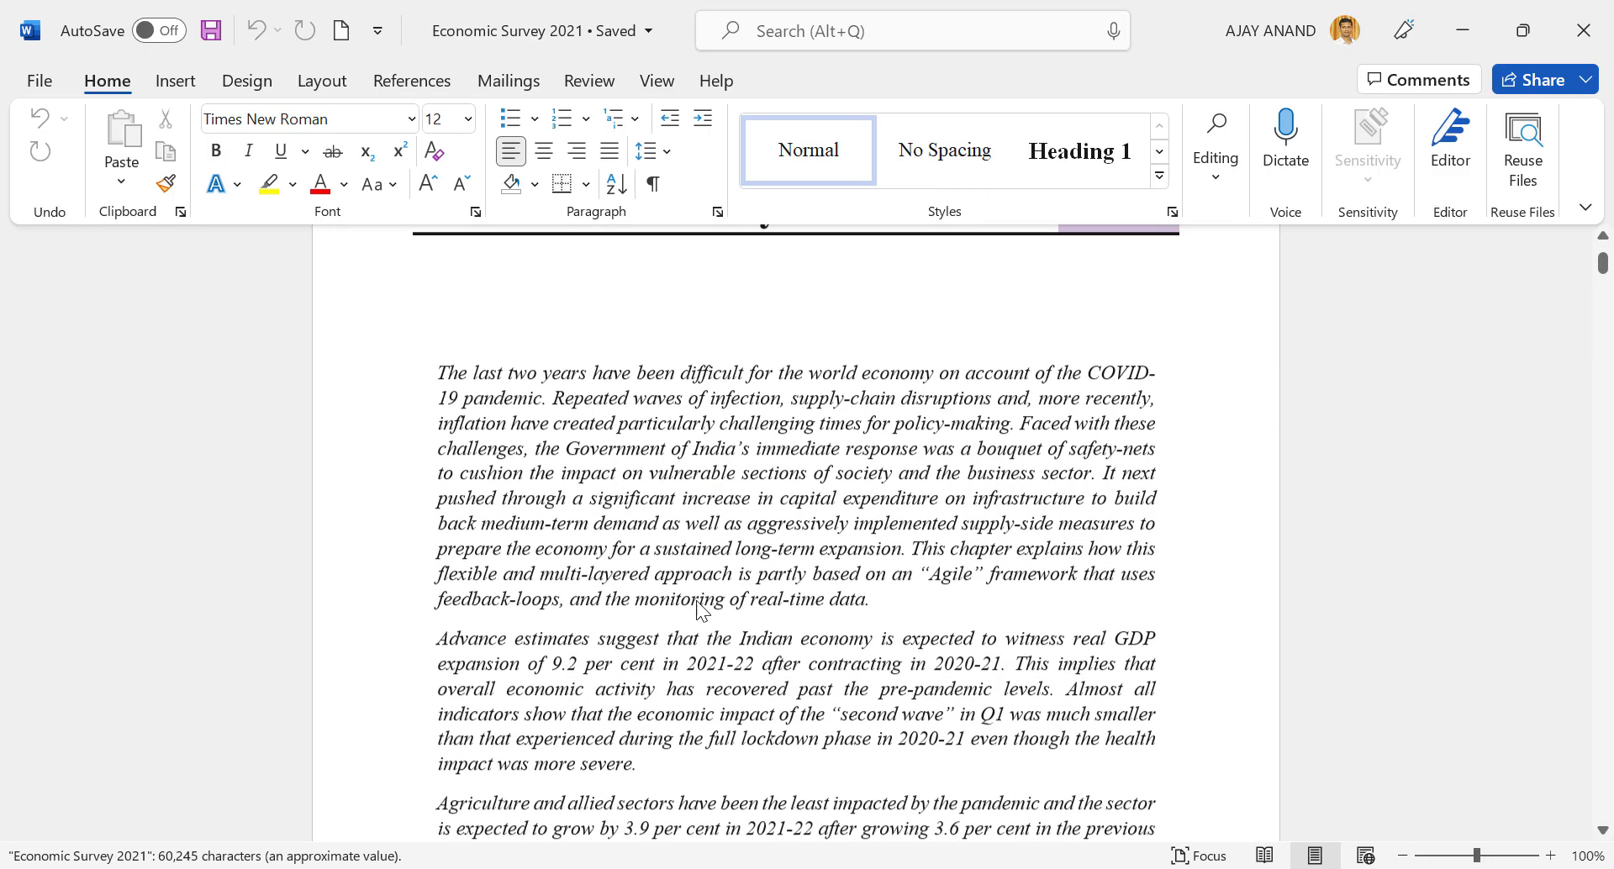
scroll(682, 561, "up", 12)
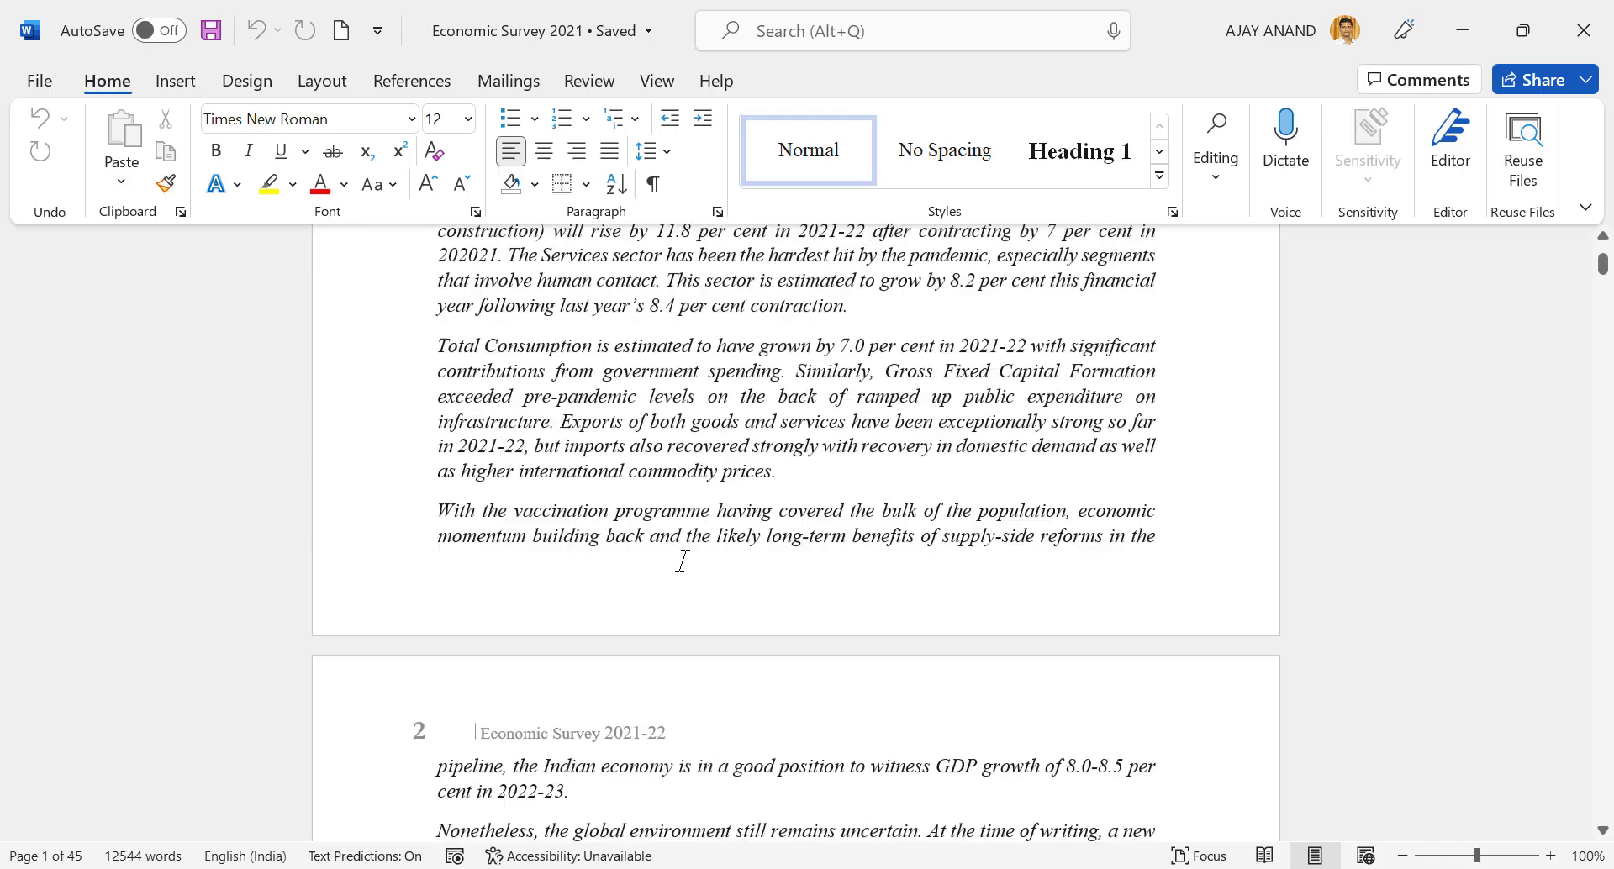
Append '-Test' to the chapter title and turn the opening lines red.
left_click(797, 496)
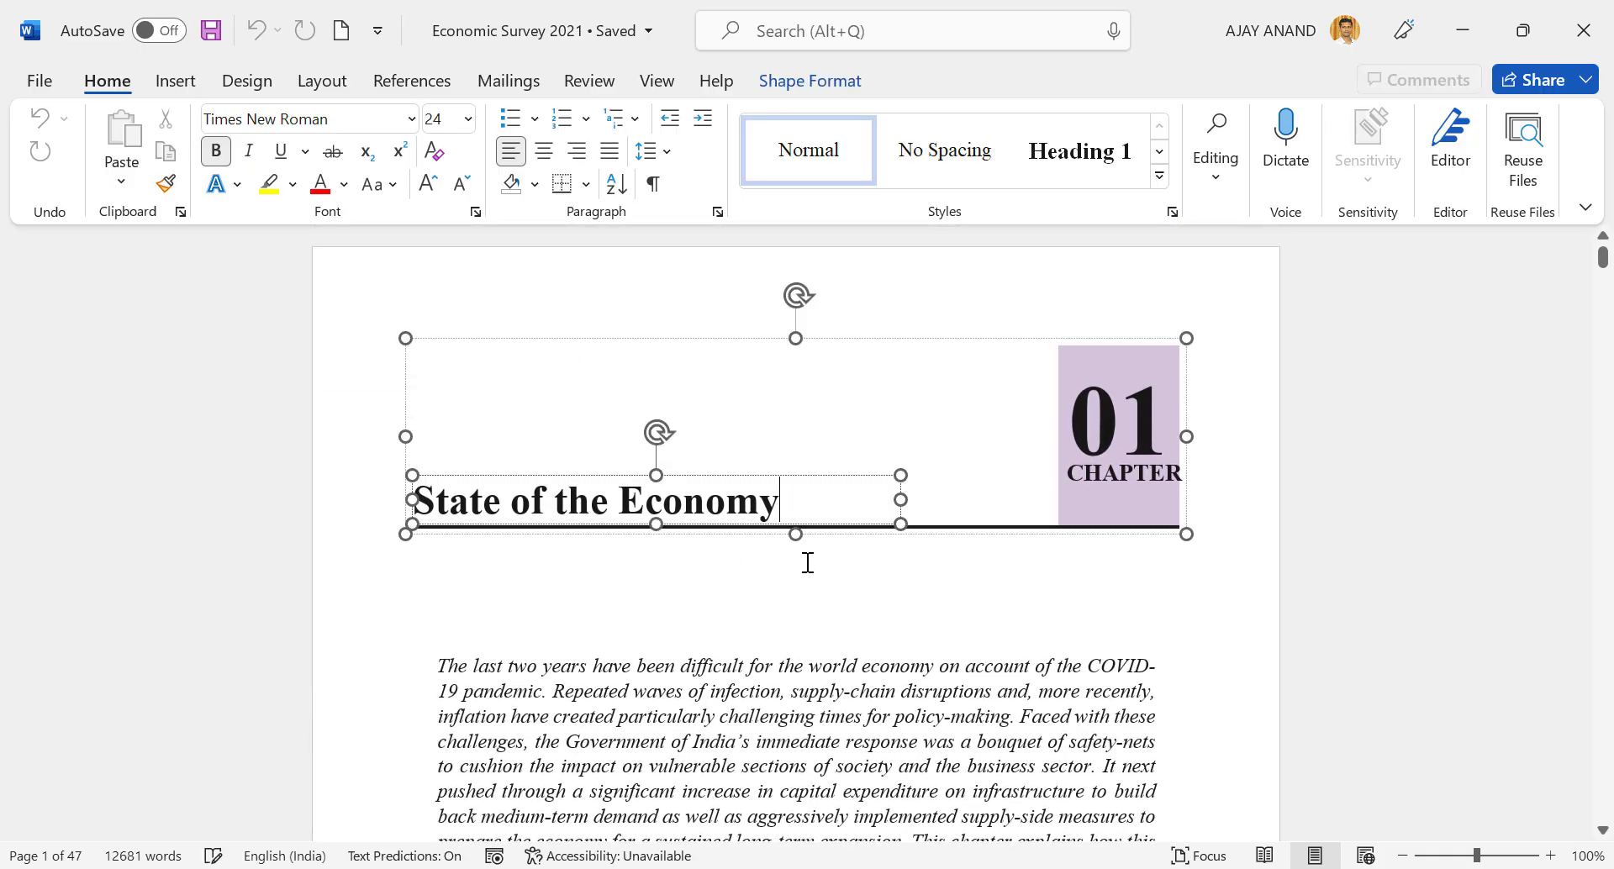
type("-Test")
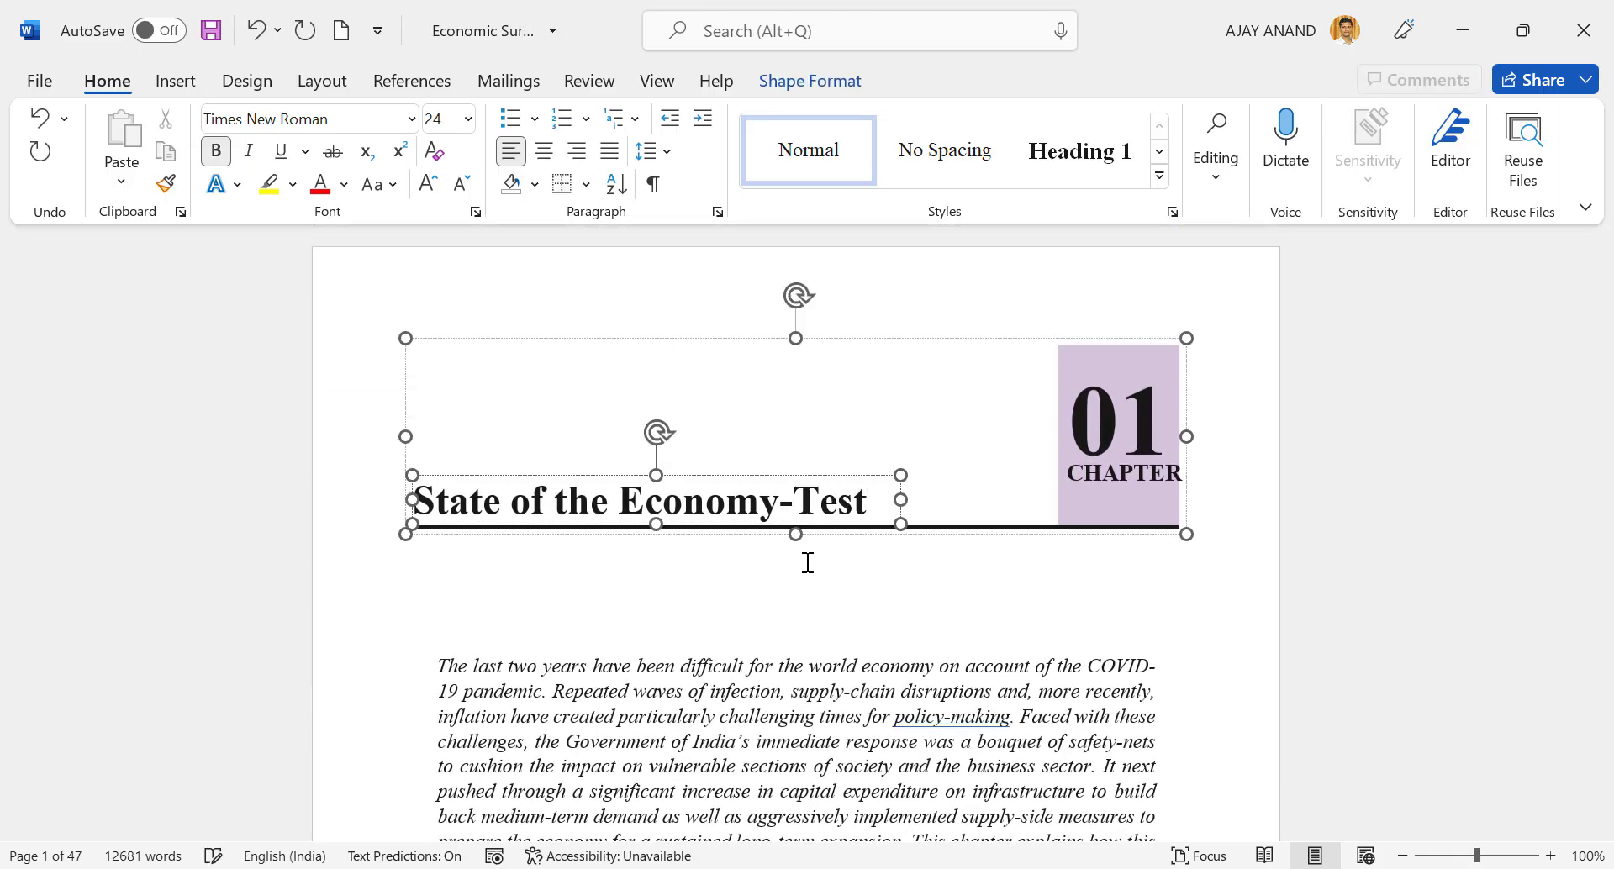
scroll(808, 562, "down", 2)
left_click_drag(436, 545, 733, 643)
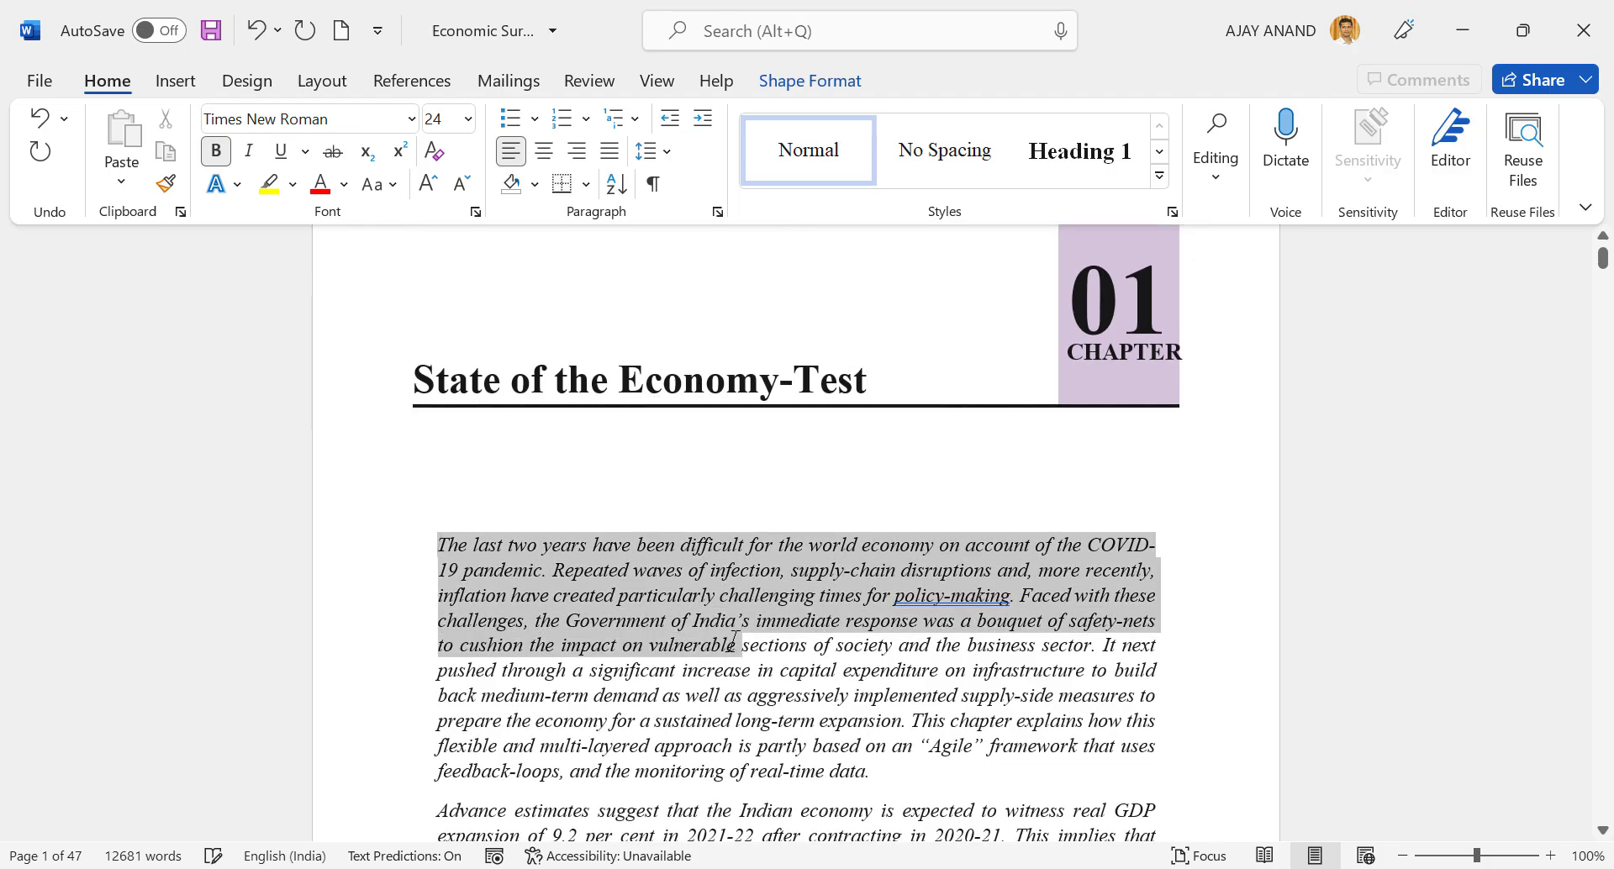
left_click(320, 184)
Highlight the Advance estimates paragraph up to 'during' in yellow.
scroll(508, 540, "down", 5)
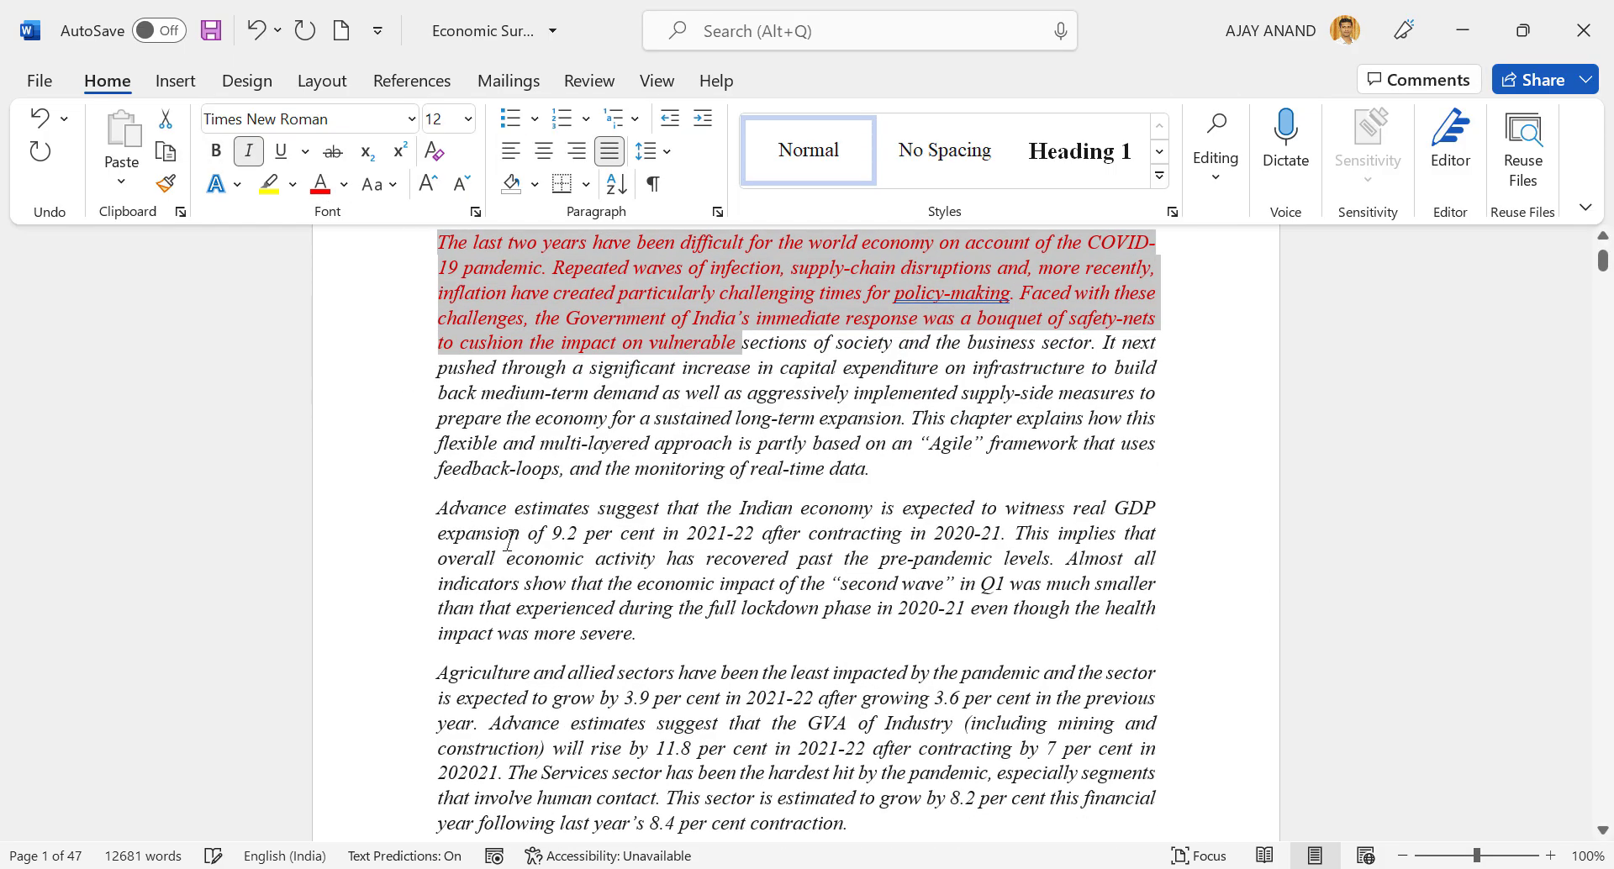
left_click_drag(438, 507, 673, 608)
left_click(269, 184)
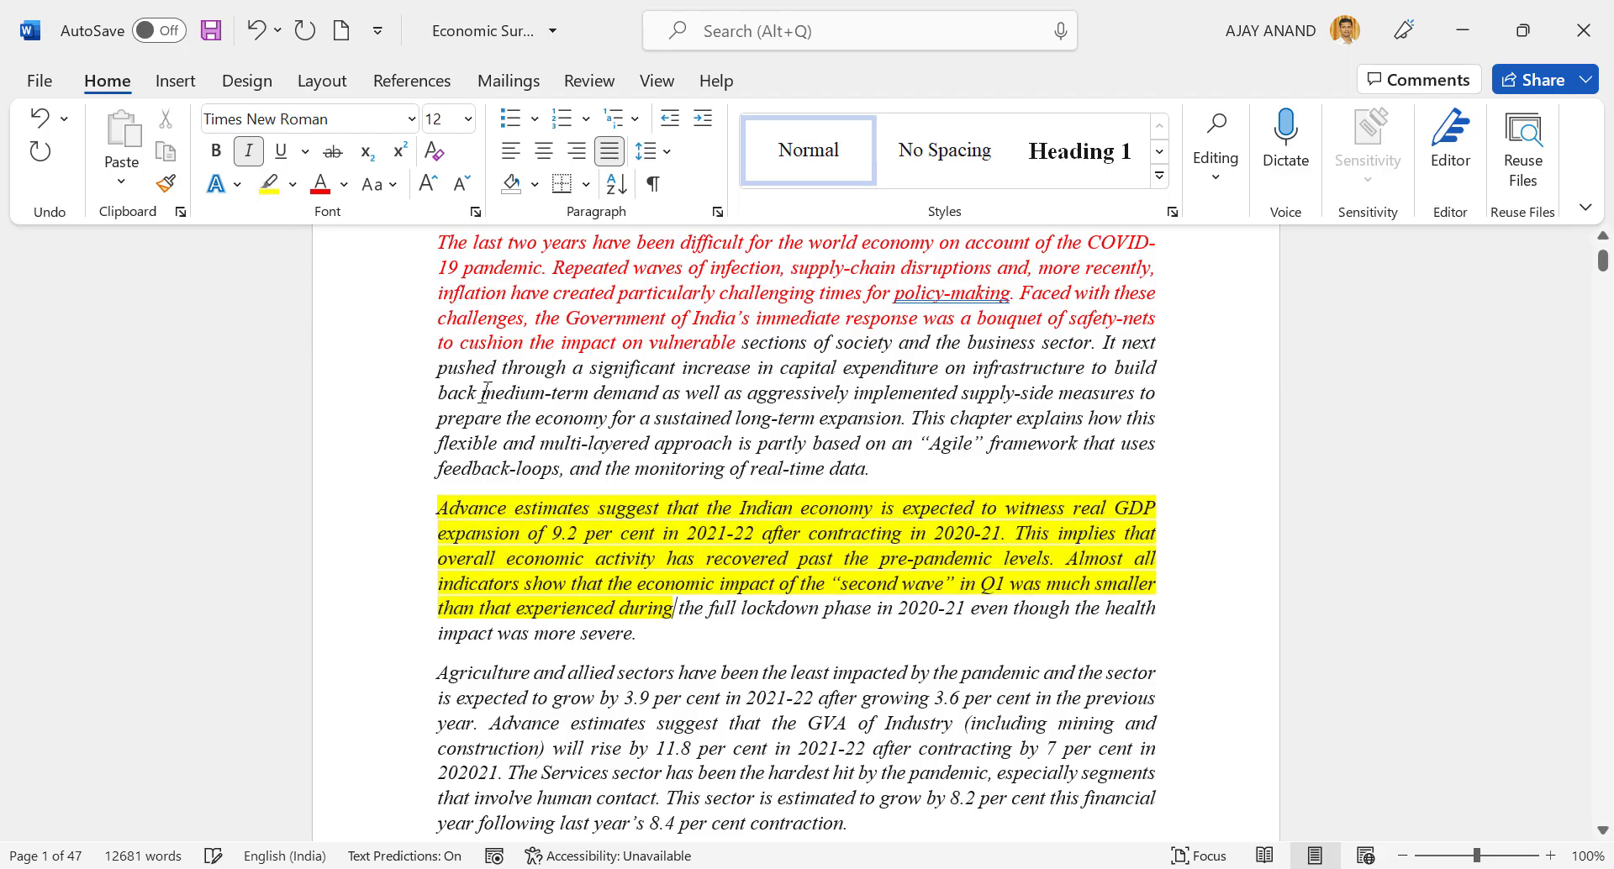
scroll(715, 594, "down", 20)
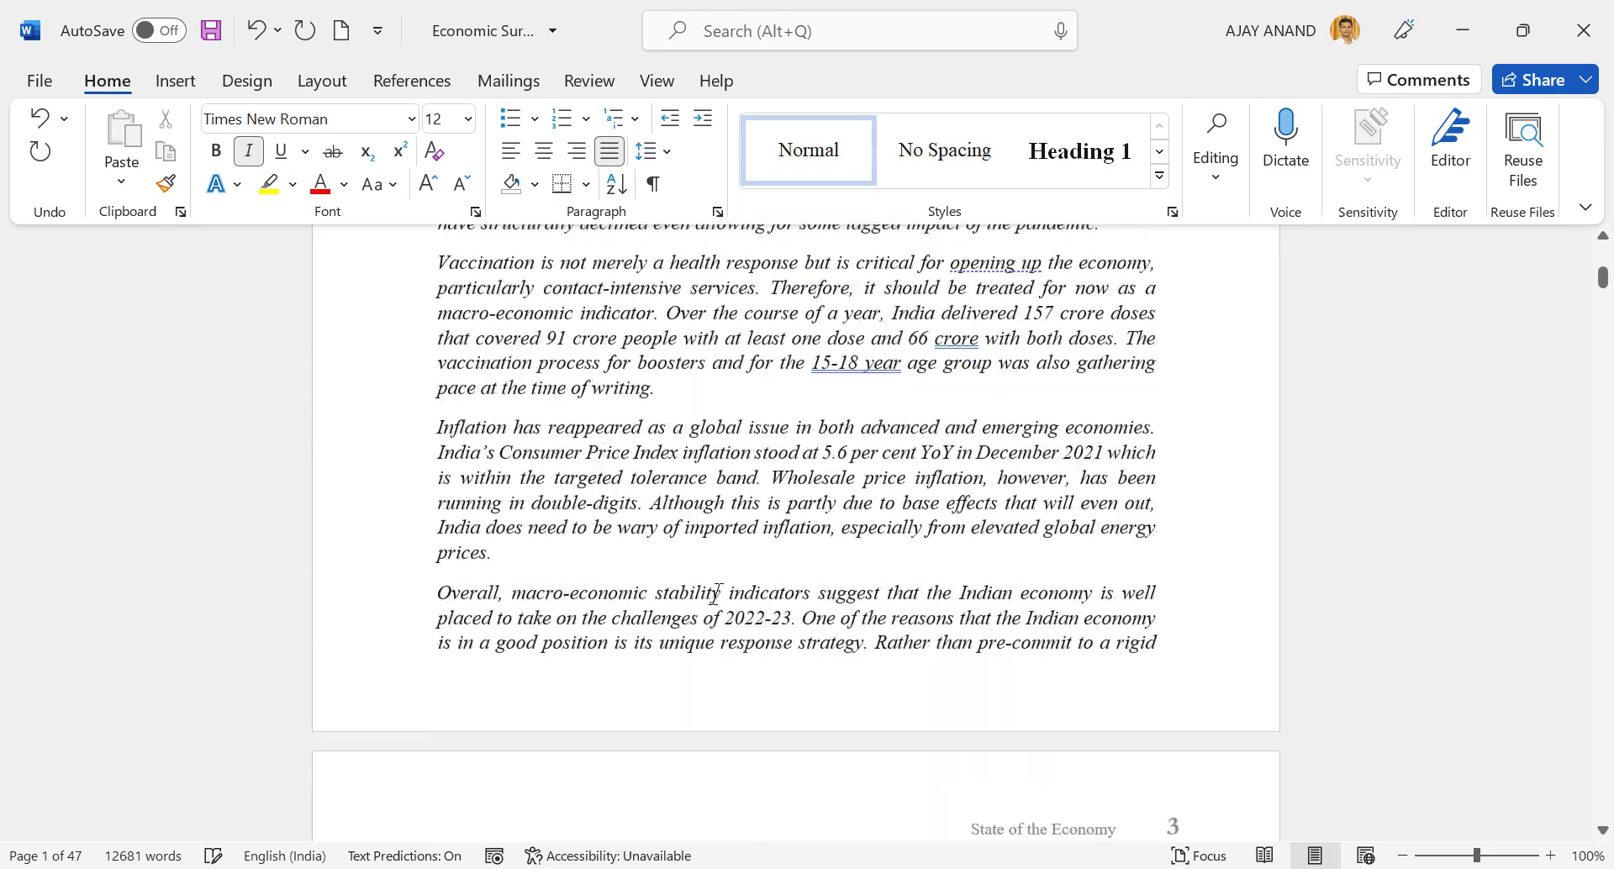
scroll(715, 594, "down", 20)
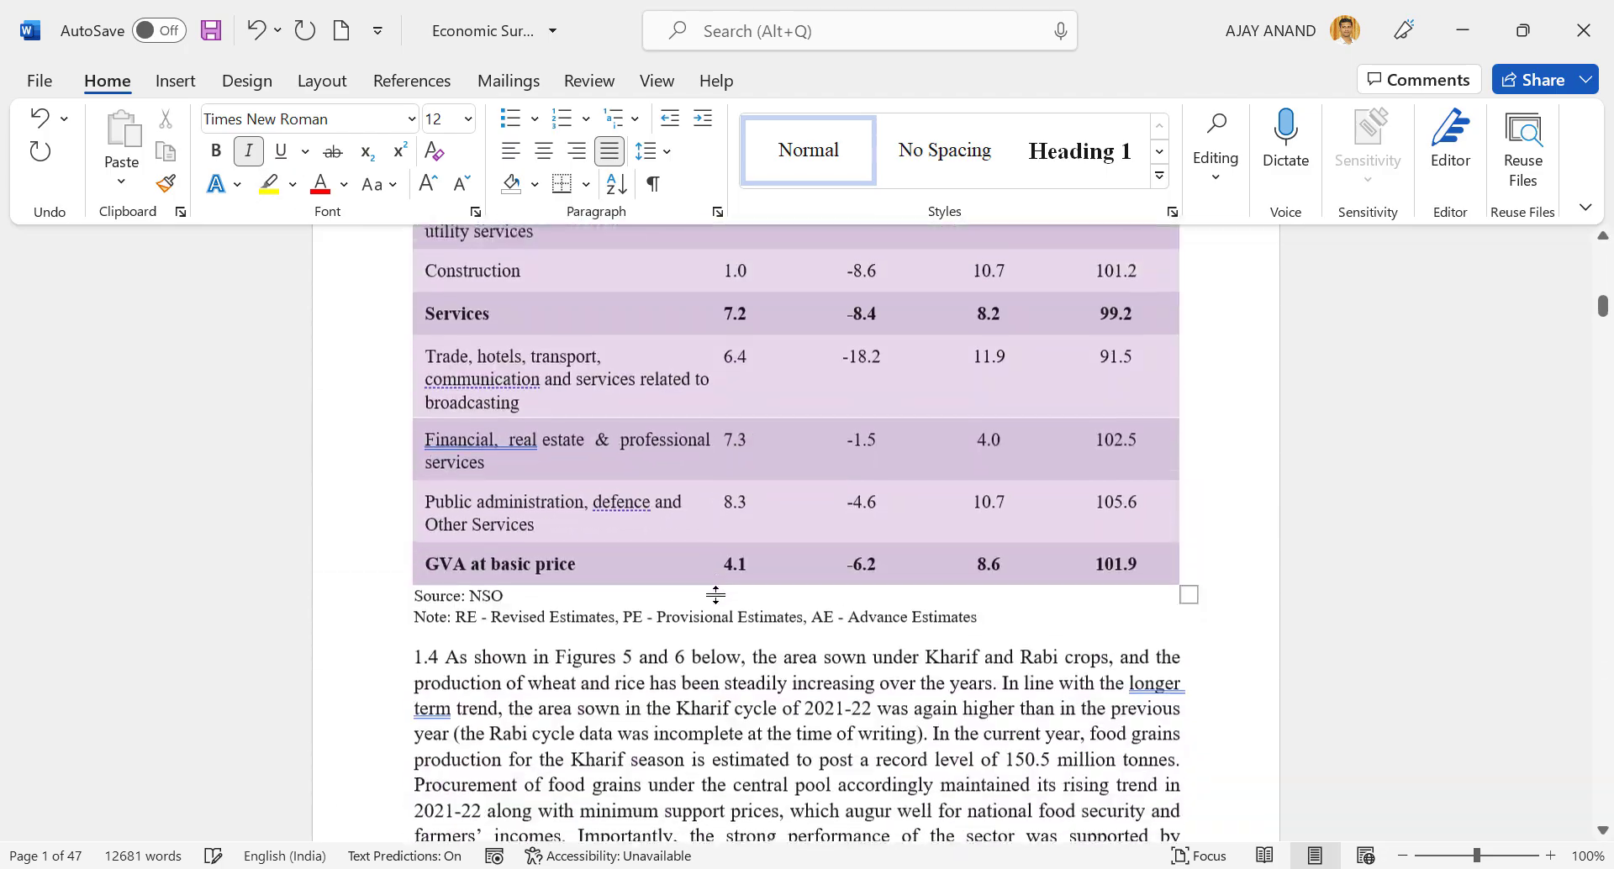
scroll(718, 603, "down", 20)
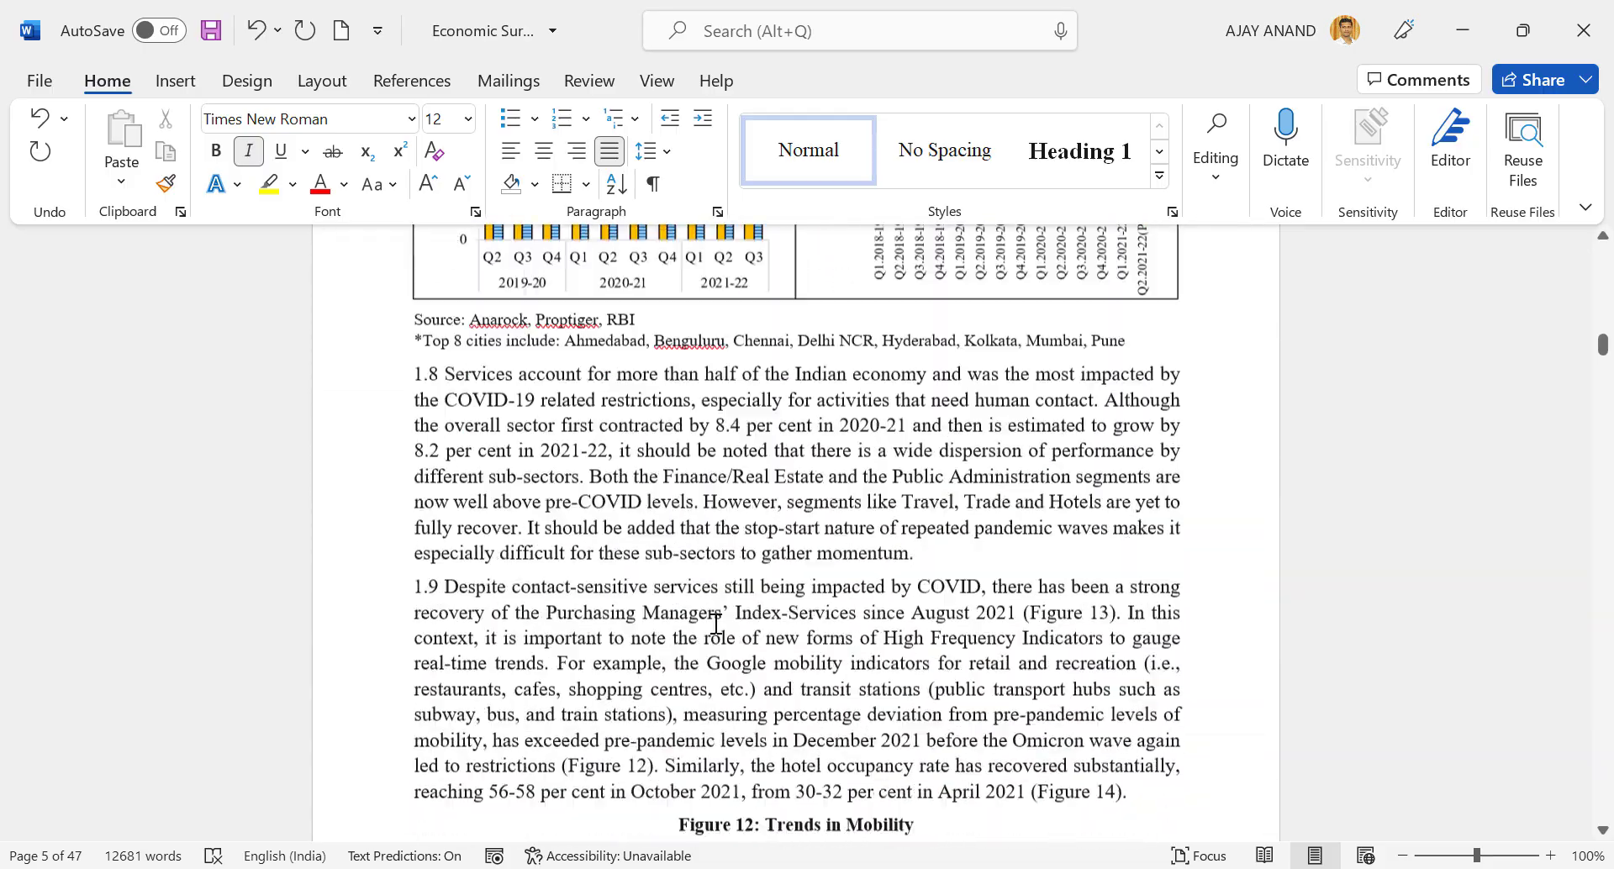
scroll(713, 623, "down", 7)
scroll(713, 617, "up", 4)
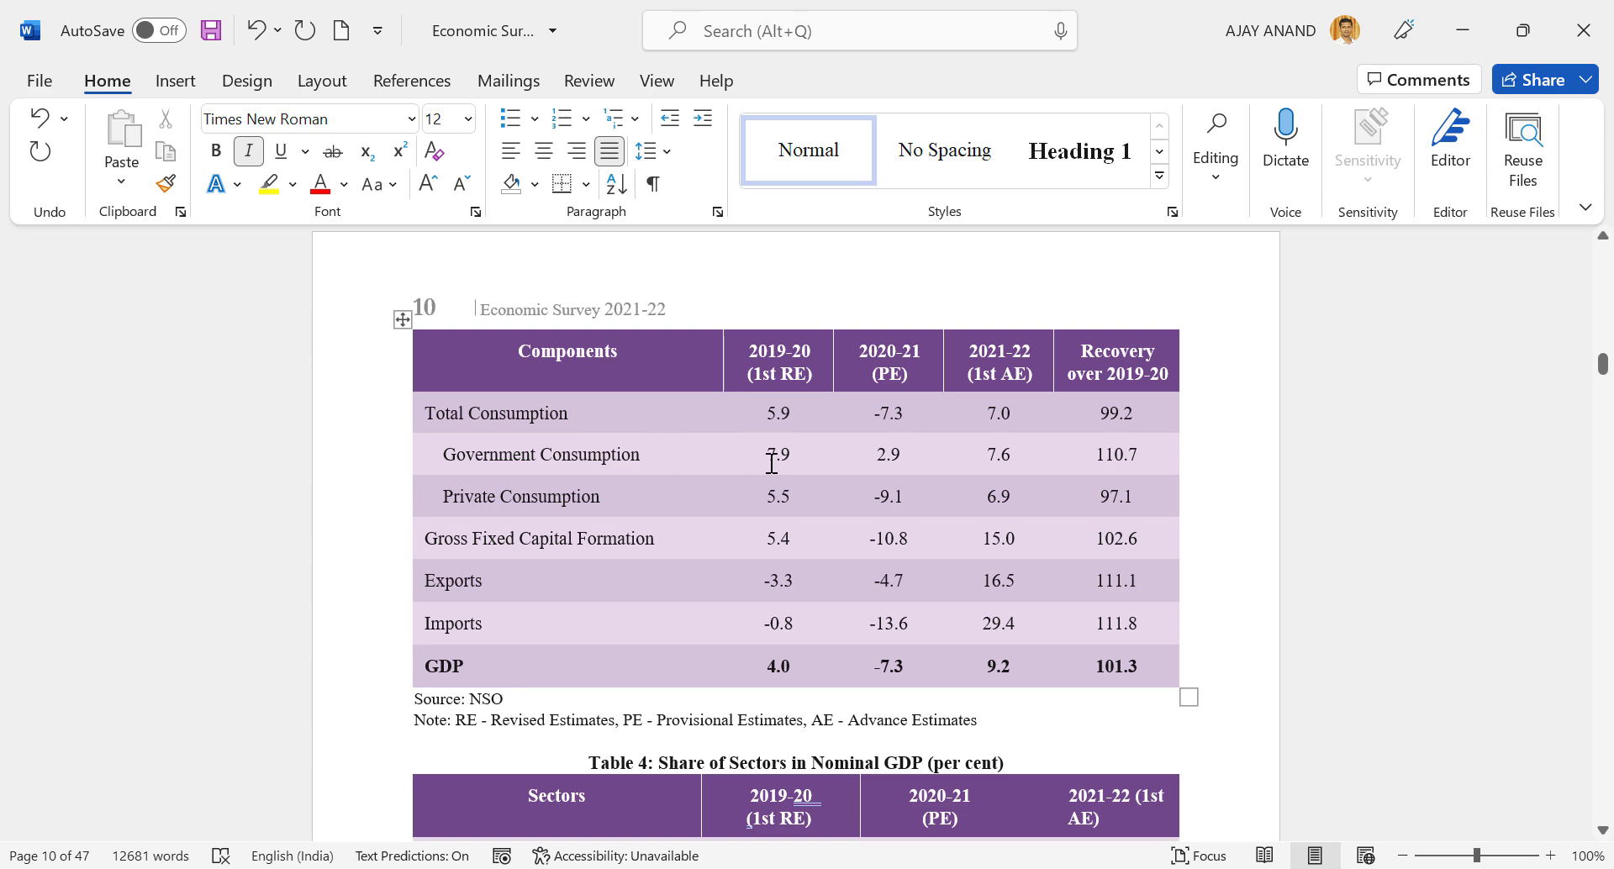
Copy the entire Components growth table on page 10.
left_click(588, 417)
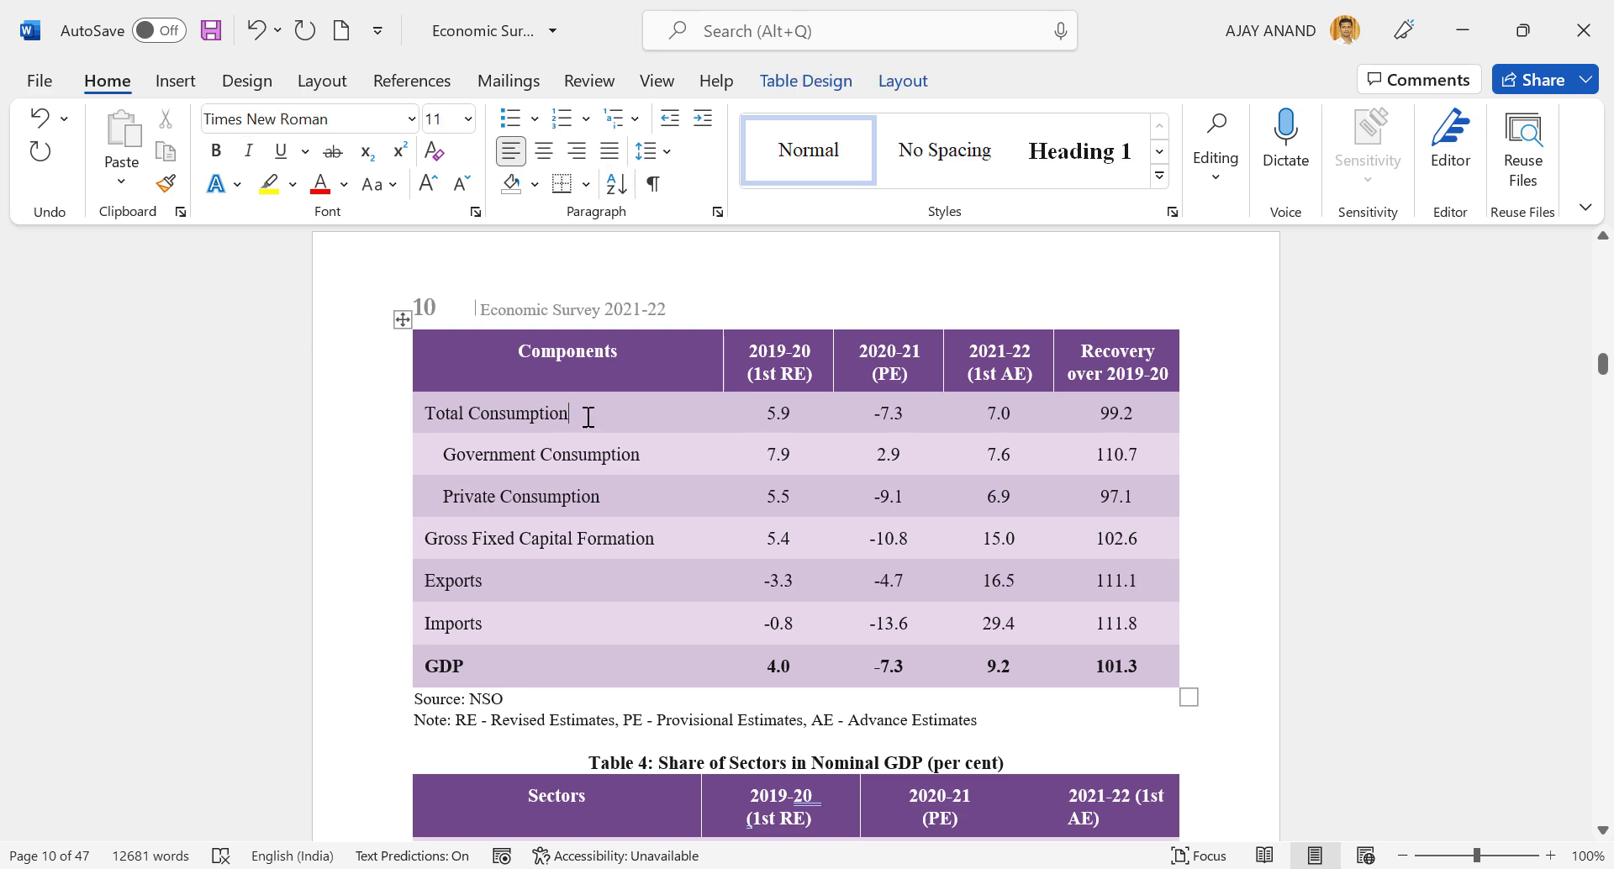
right_click(400, 320)
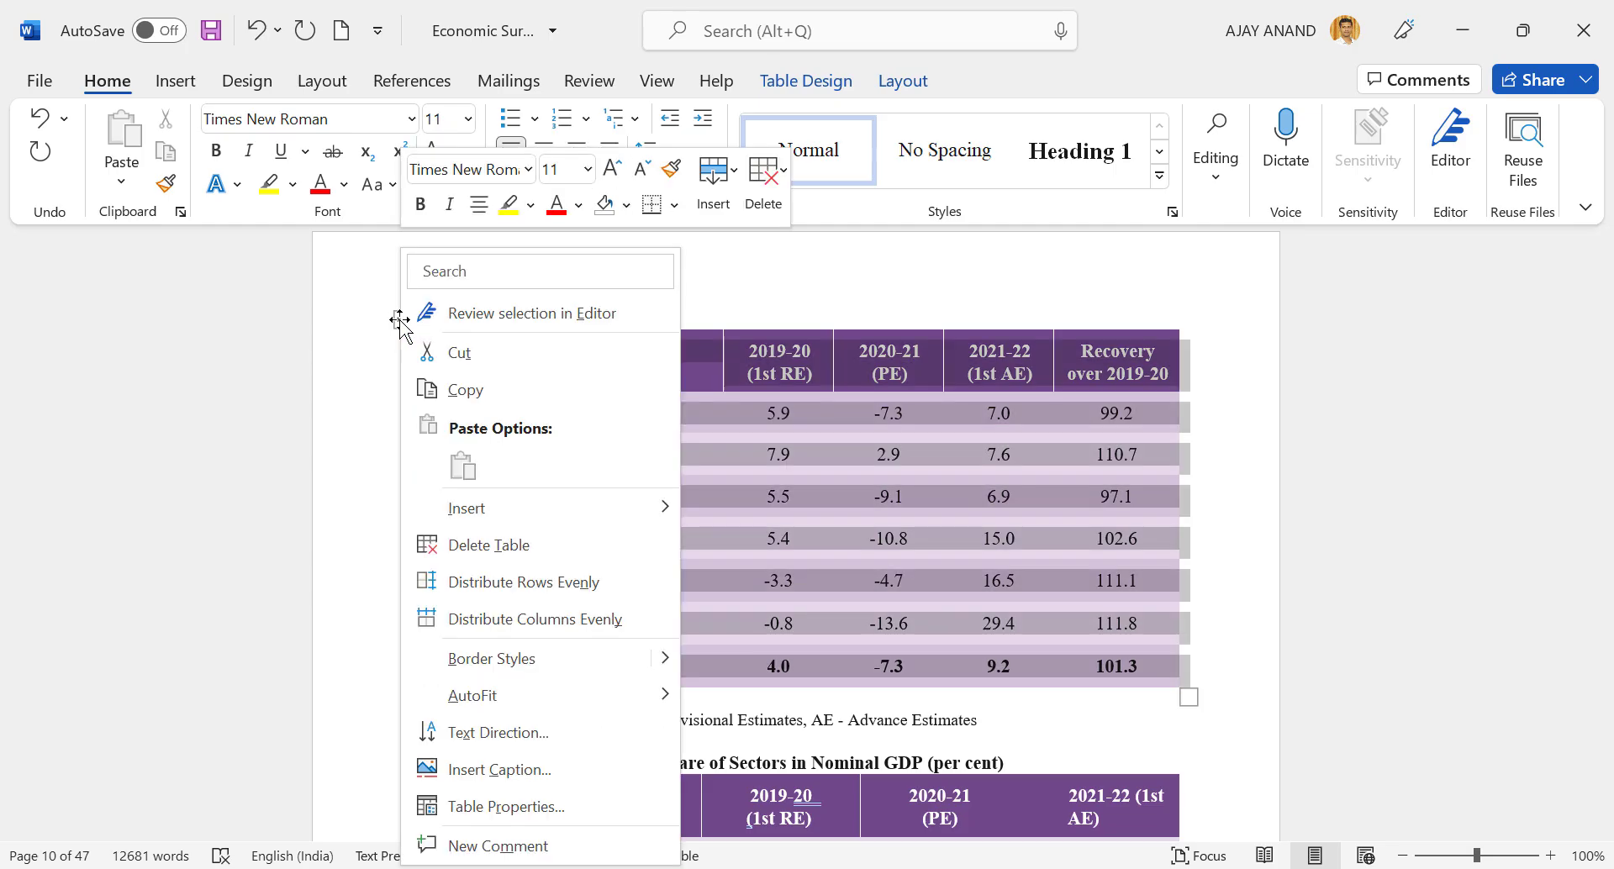
left_click(491, 397)
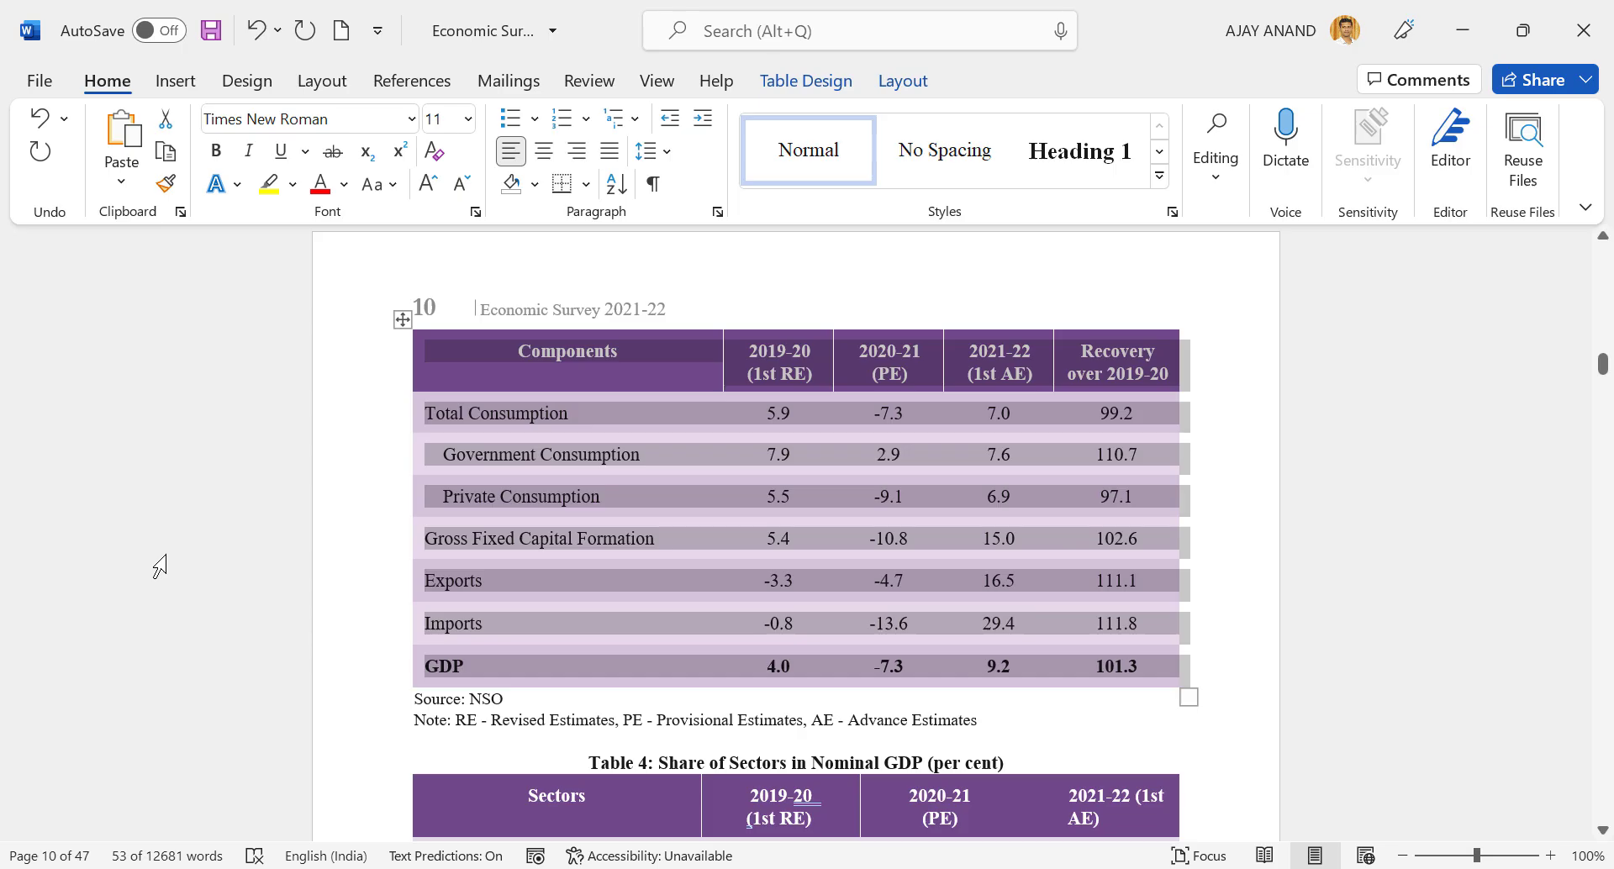
key("super")
Start Excel with a blank workbook and paste the Components table at B2.
type("exc")
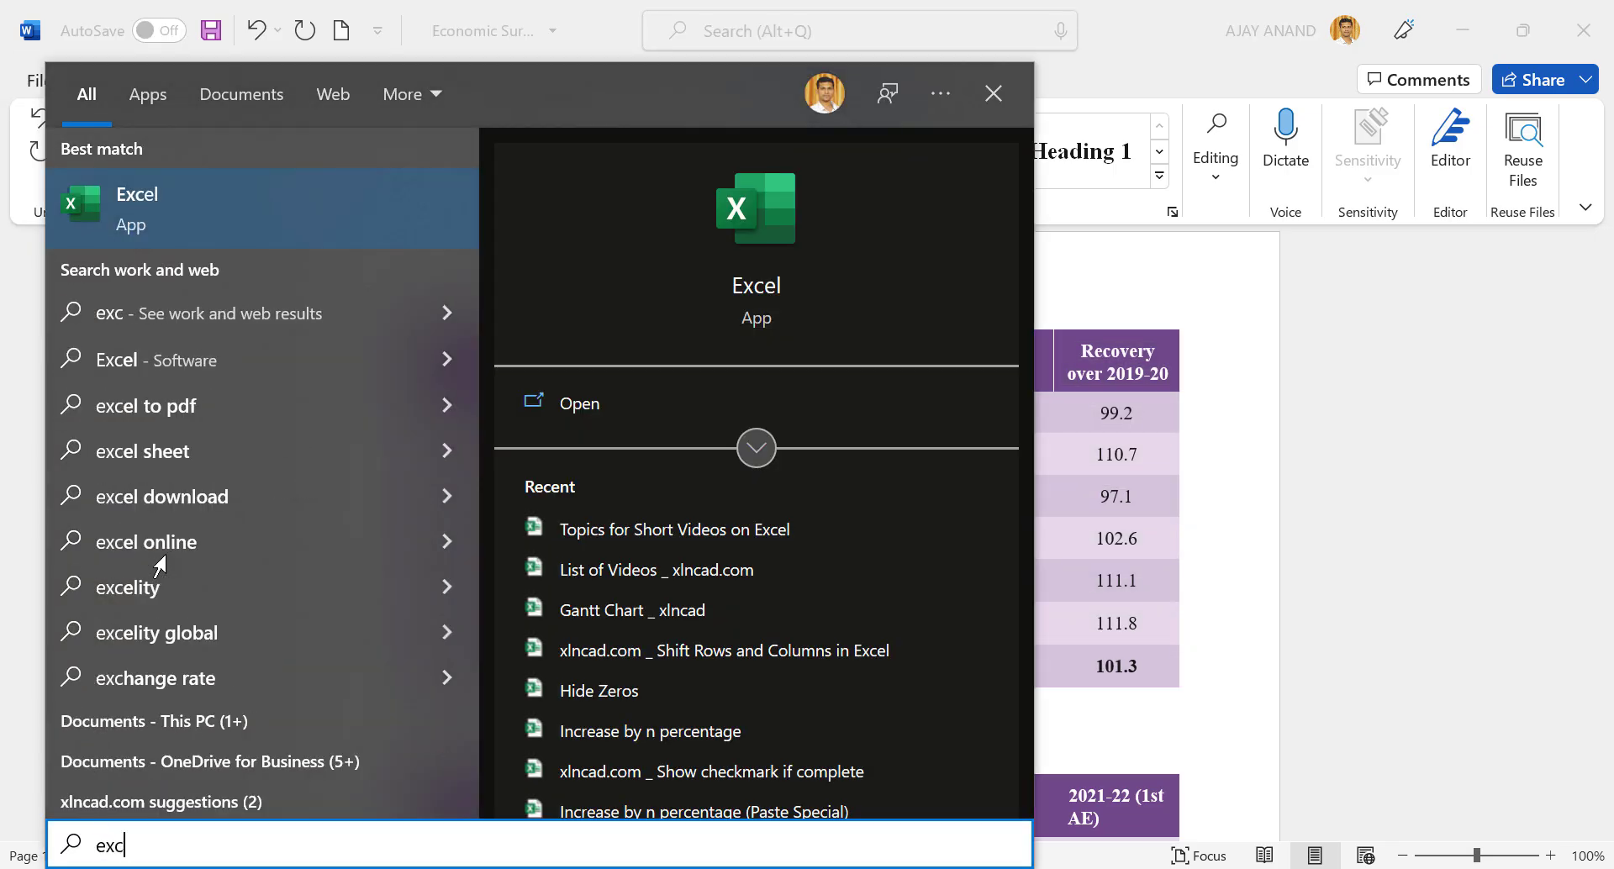
left_click(295, 223)
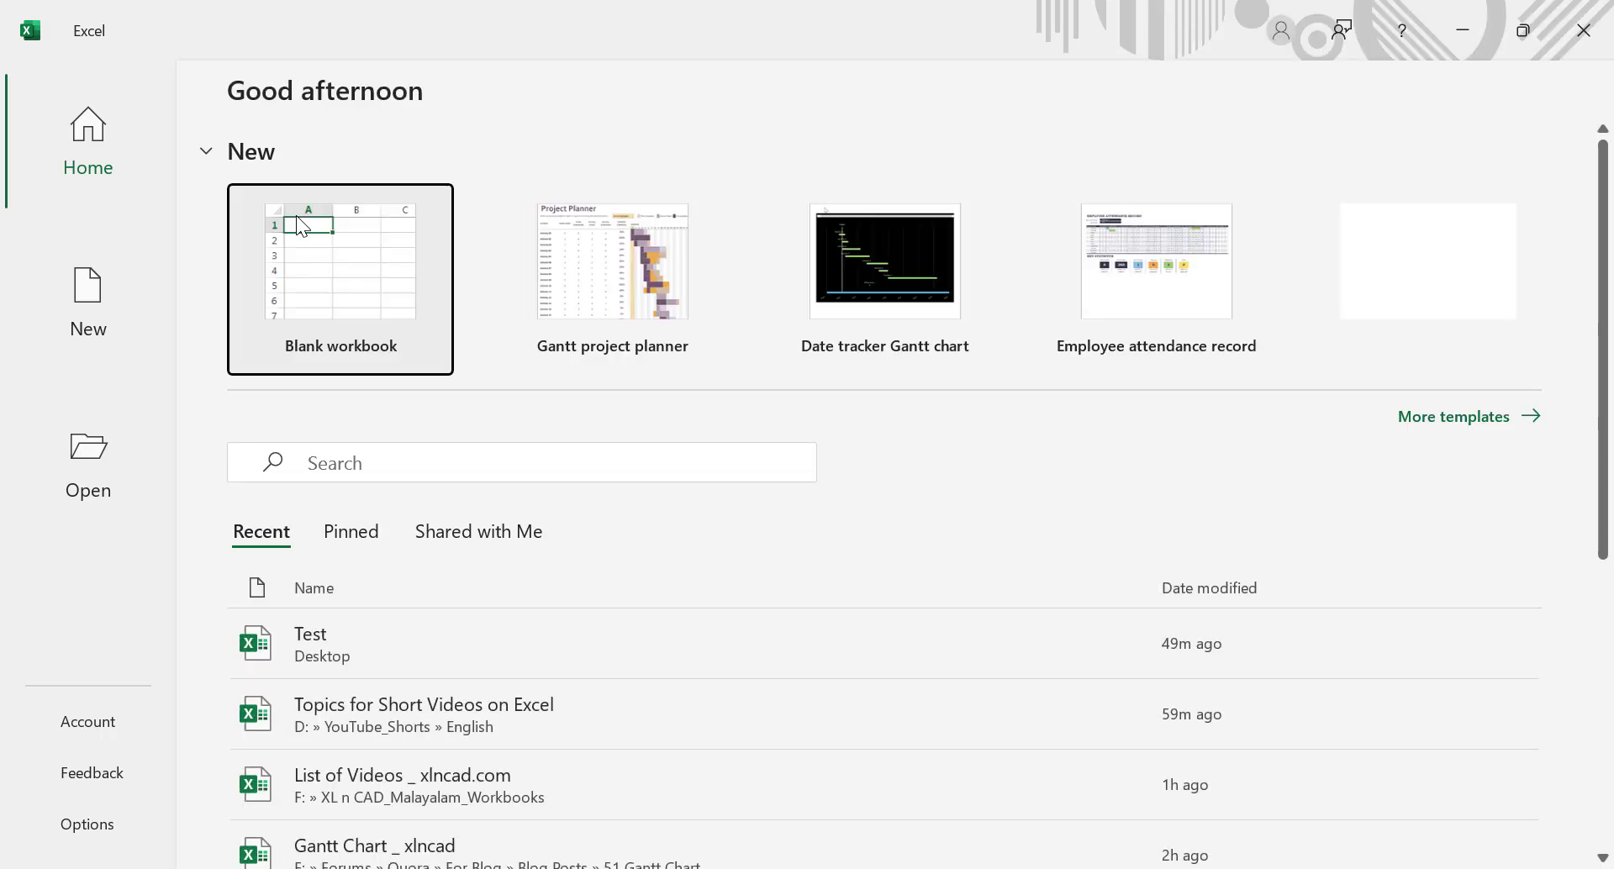
left_click(343, 262)
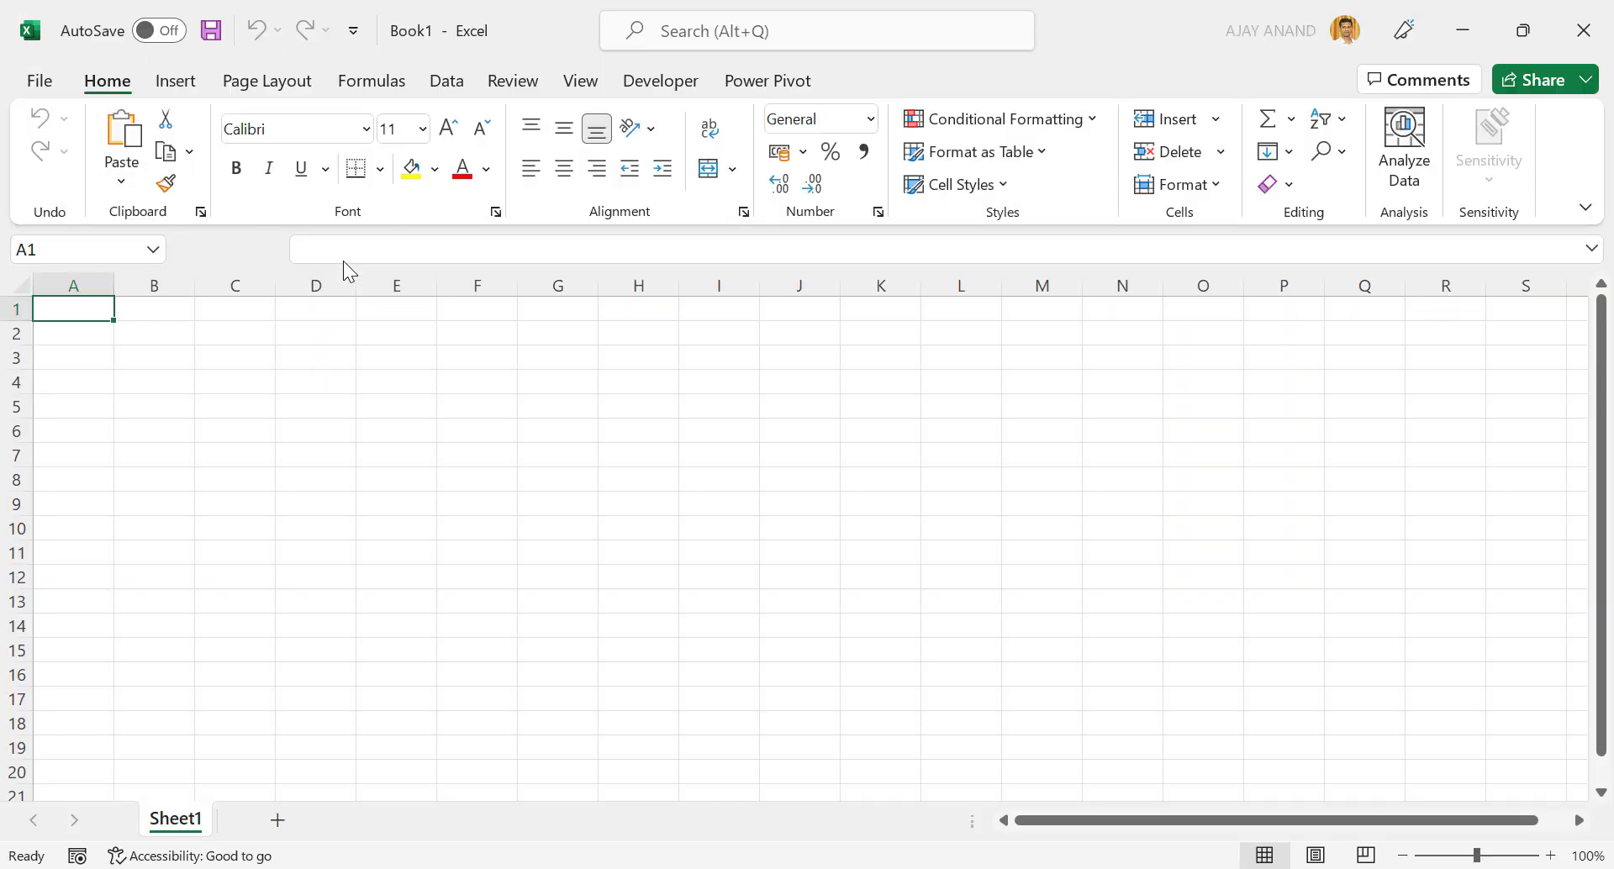
right_click(164, 333)
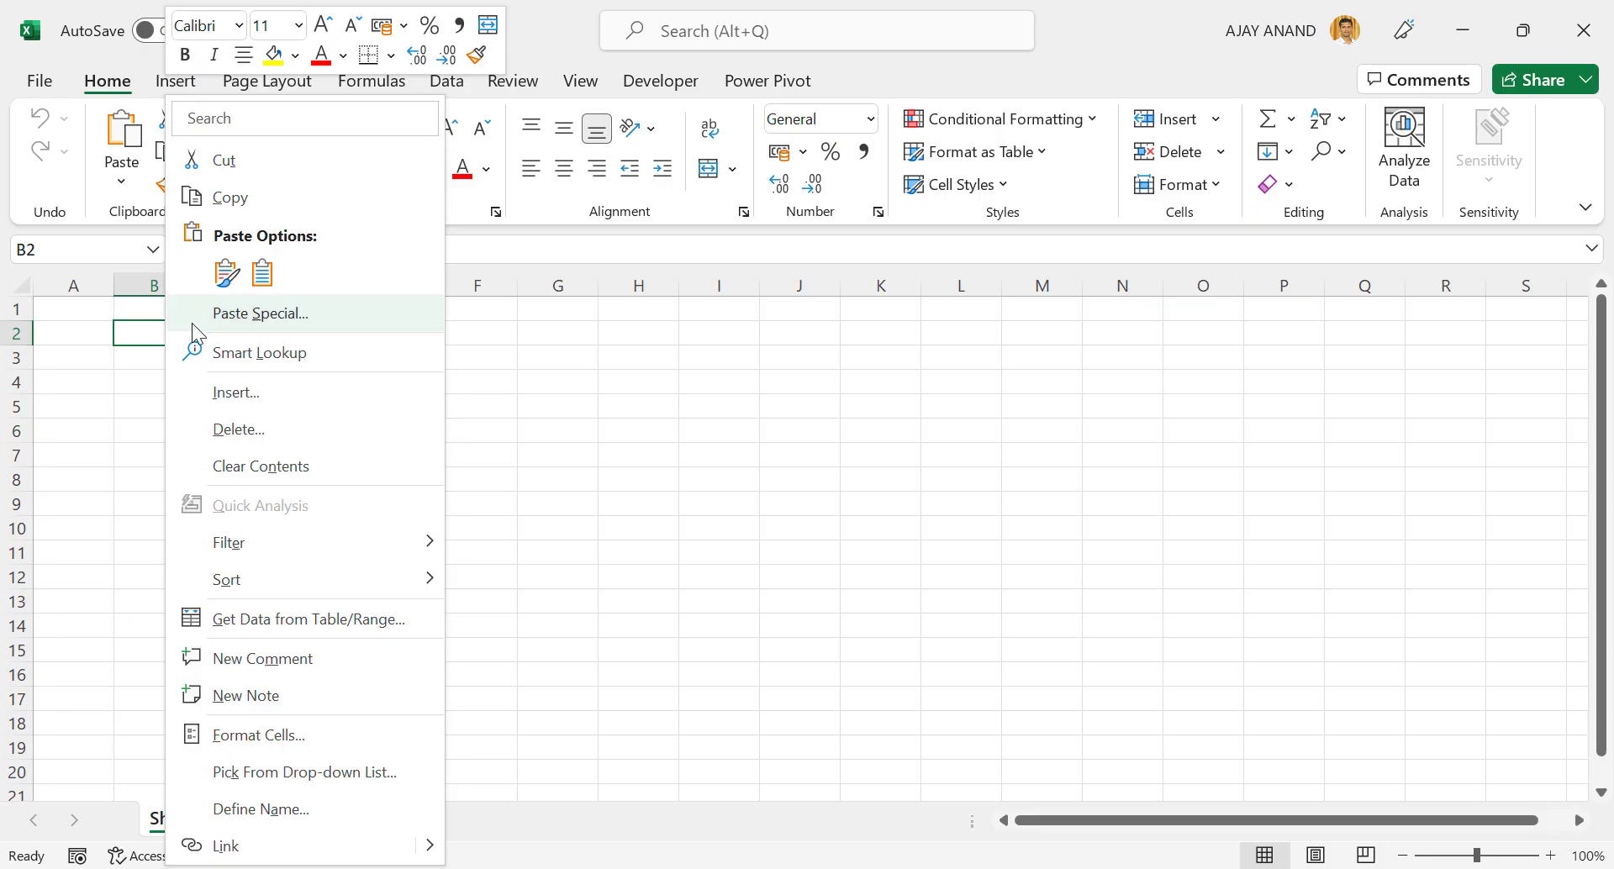
key("Escape")
key("ctrl+v")
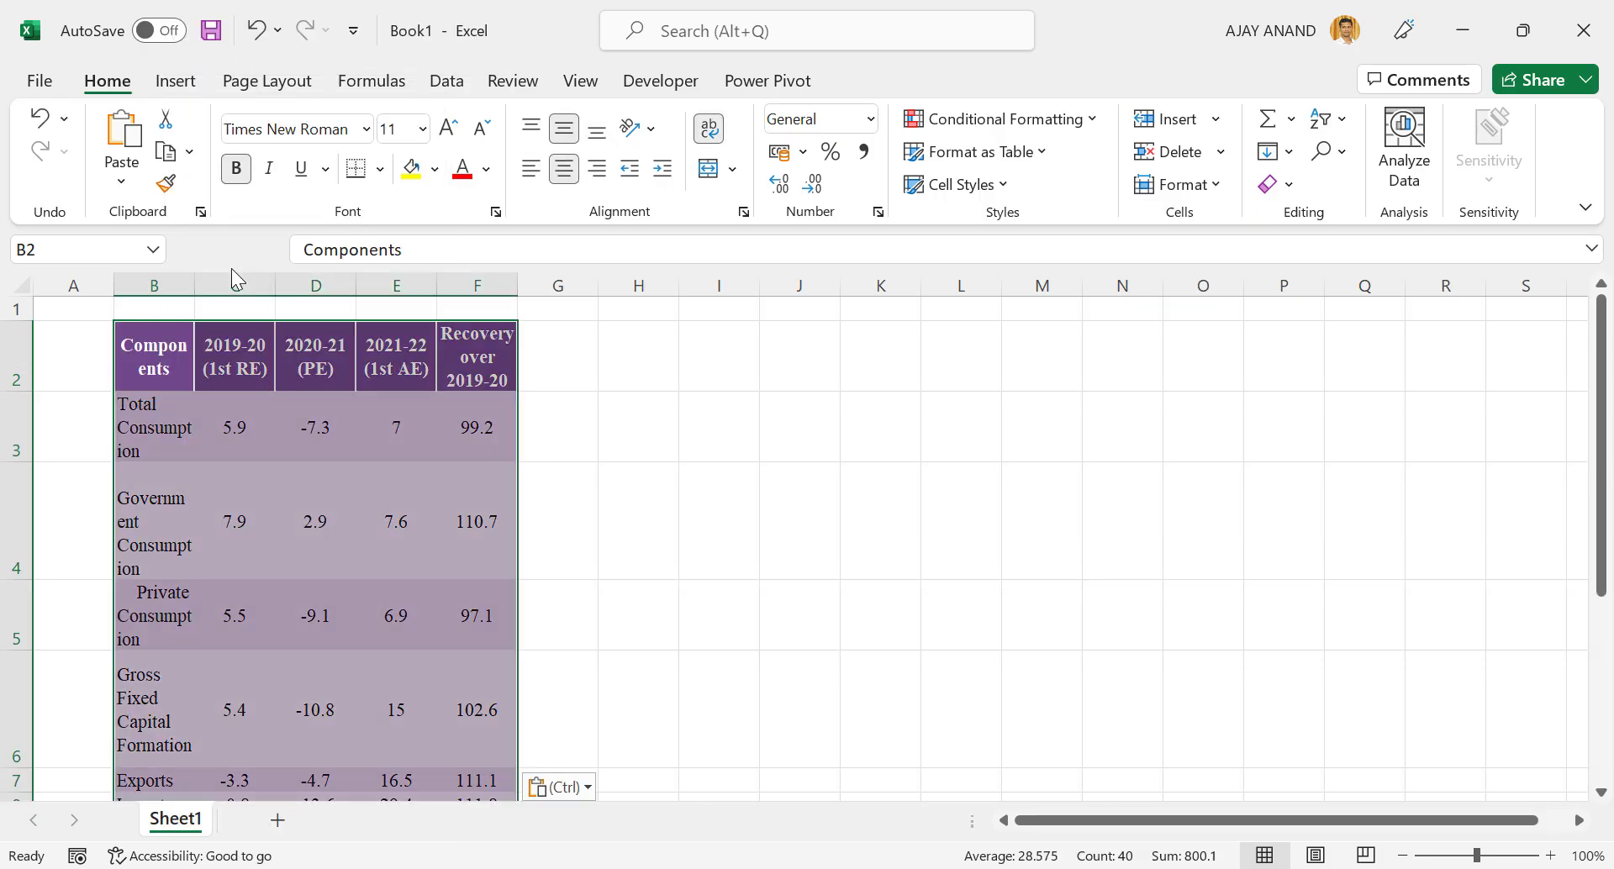
Widen column B, autofit rows 2–9, and return to the Word document.
left_click_drag(194, 288, 333, 291)
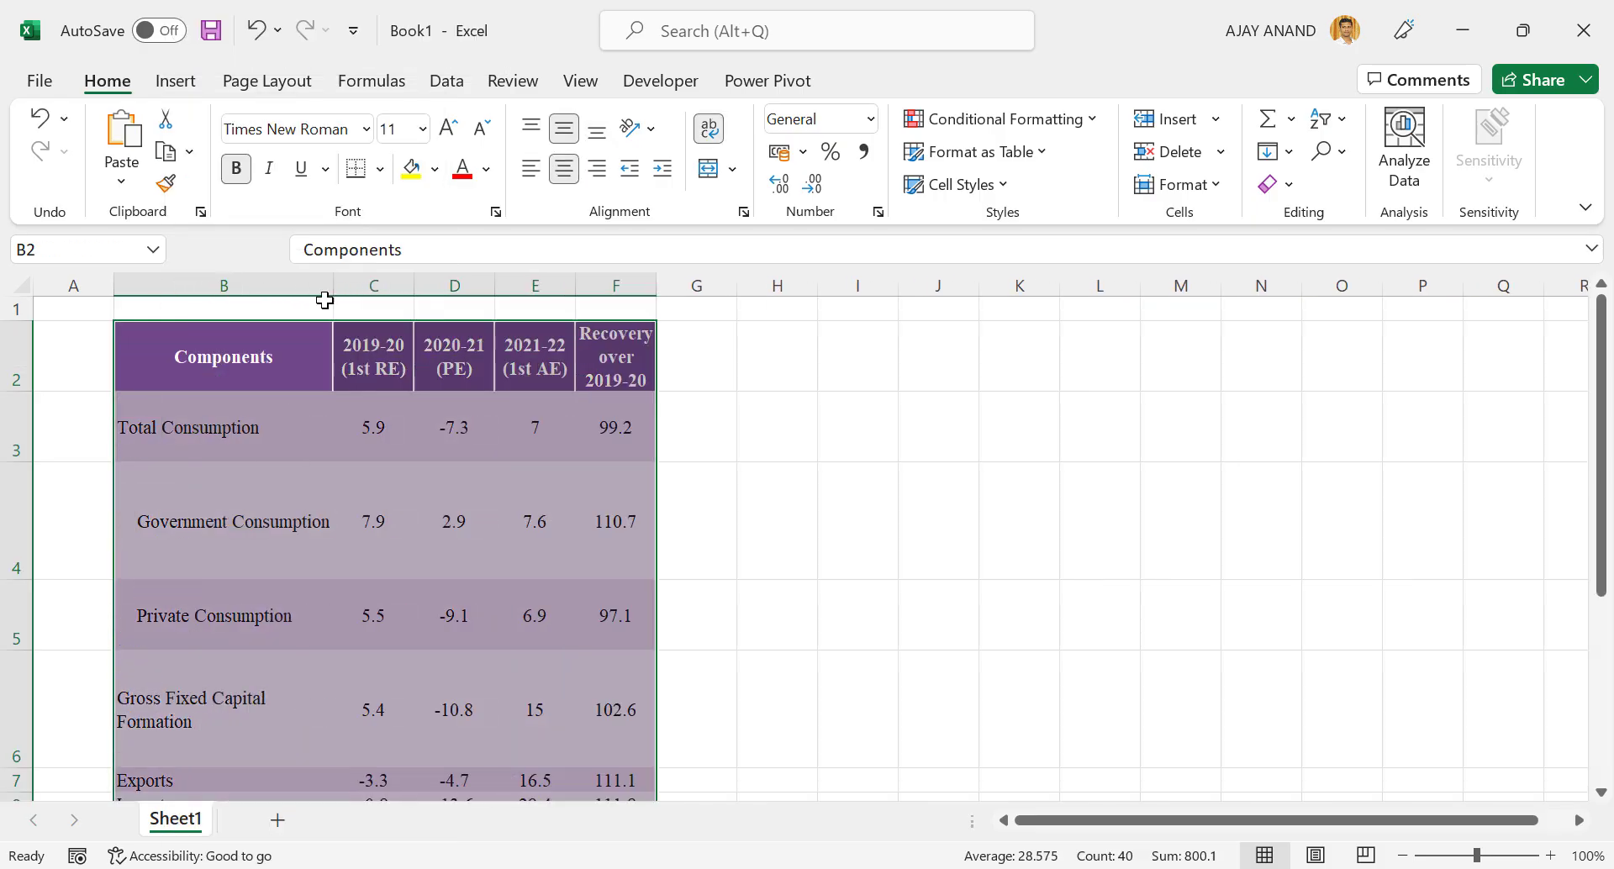
left_click(17, 353)
scroll(74, 437, "down", 1)
left_click(19, 609, "shift")
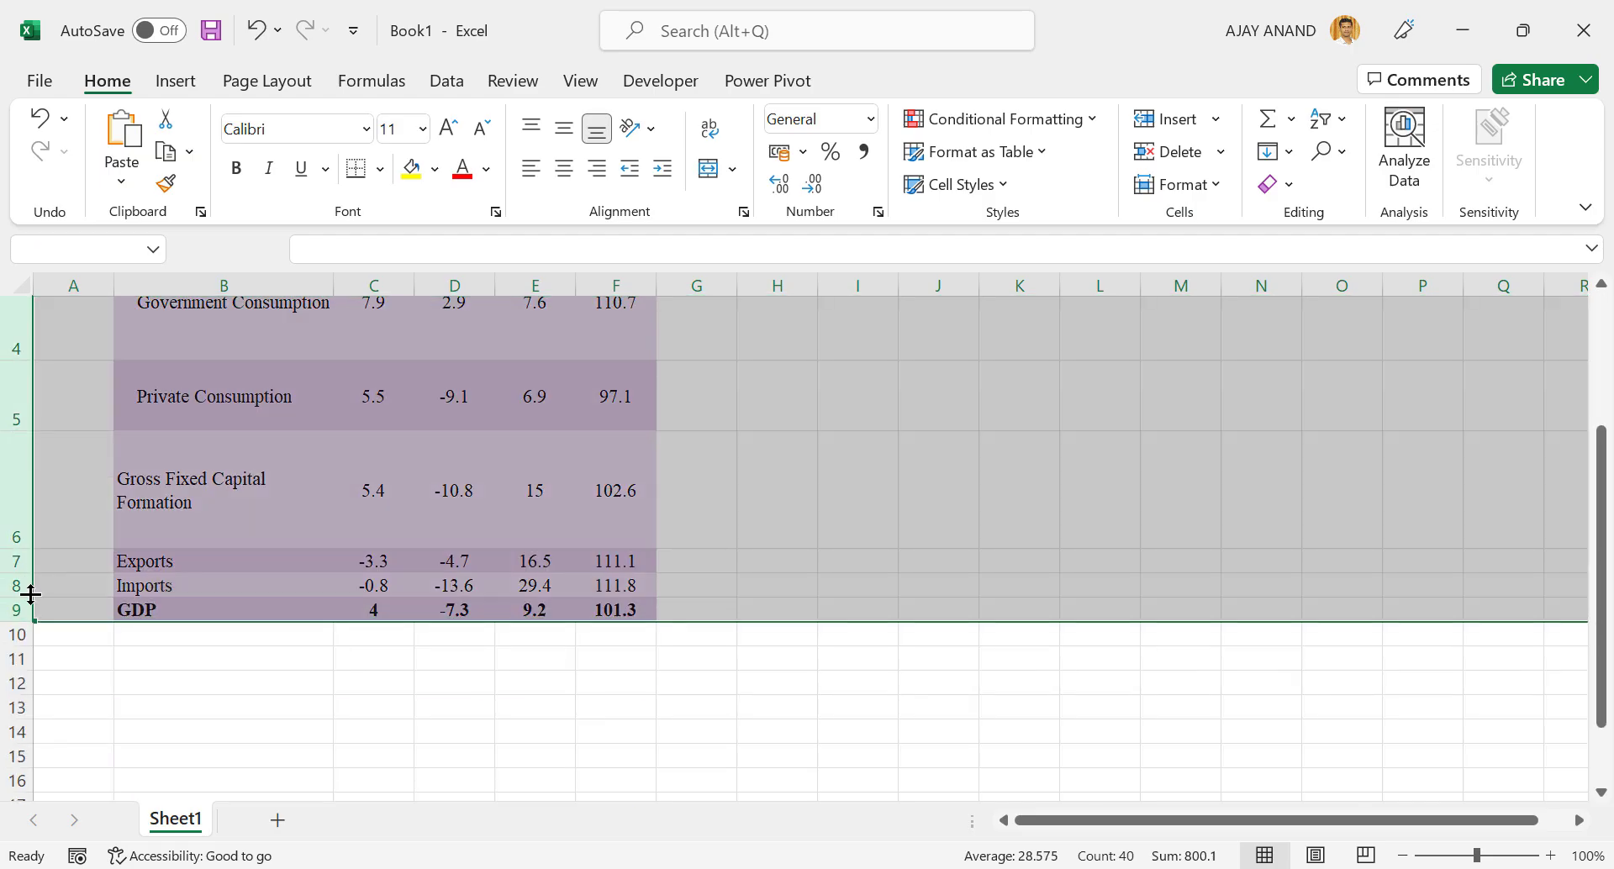
double_click(17, 597)
scroll(280, 476, "up", 1)
left_click(277, 454)
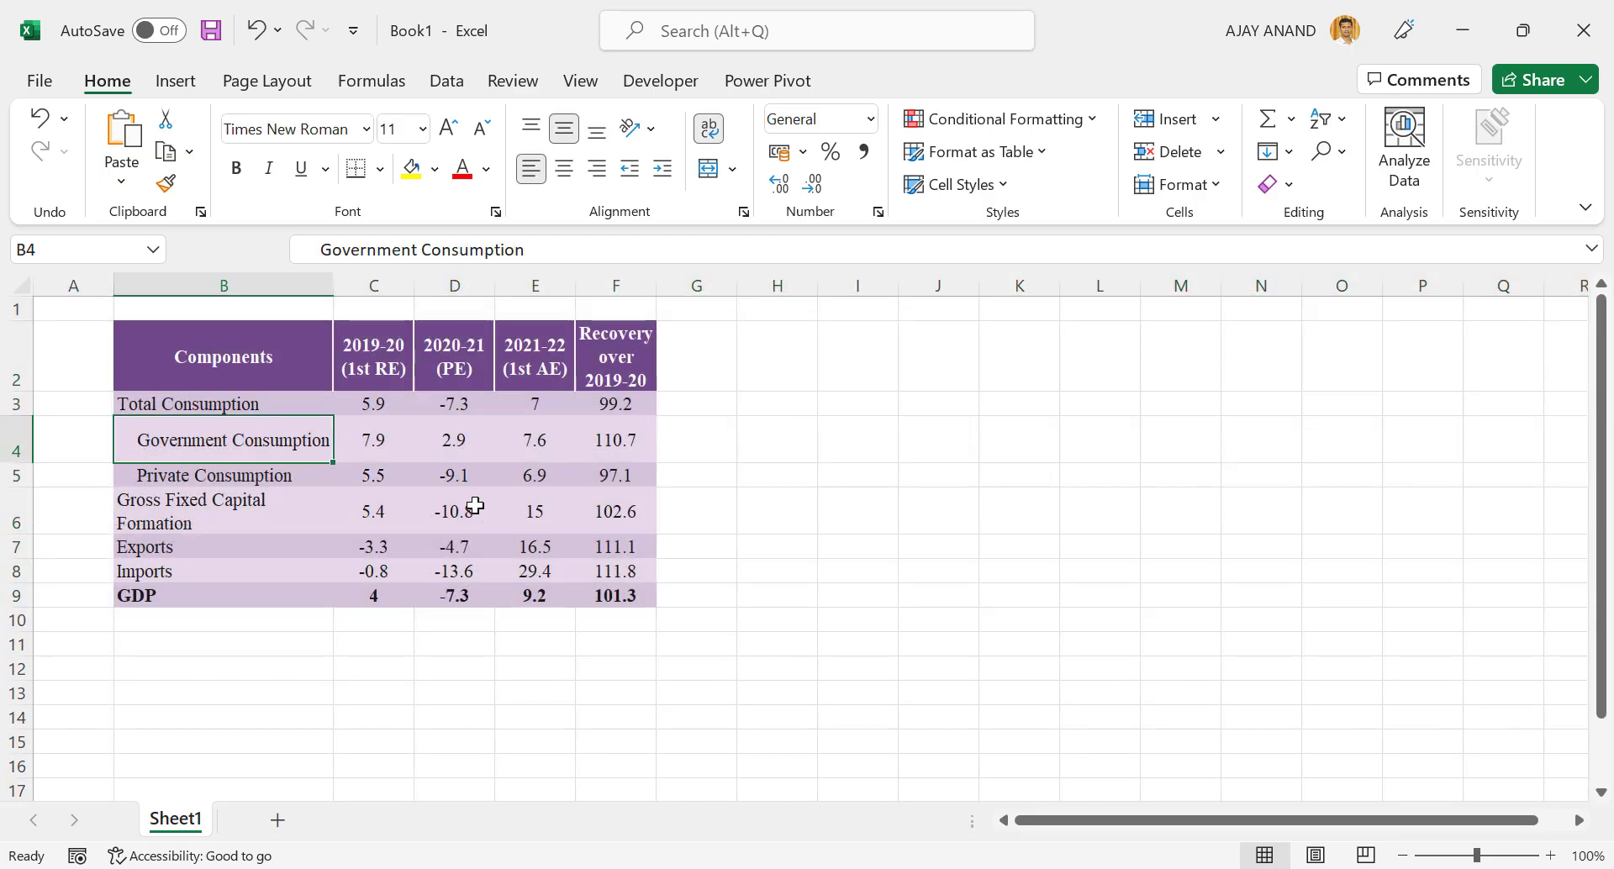
key("alt+Tab")
scroll(648, 627, "down", 12)
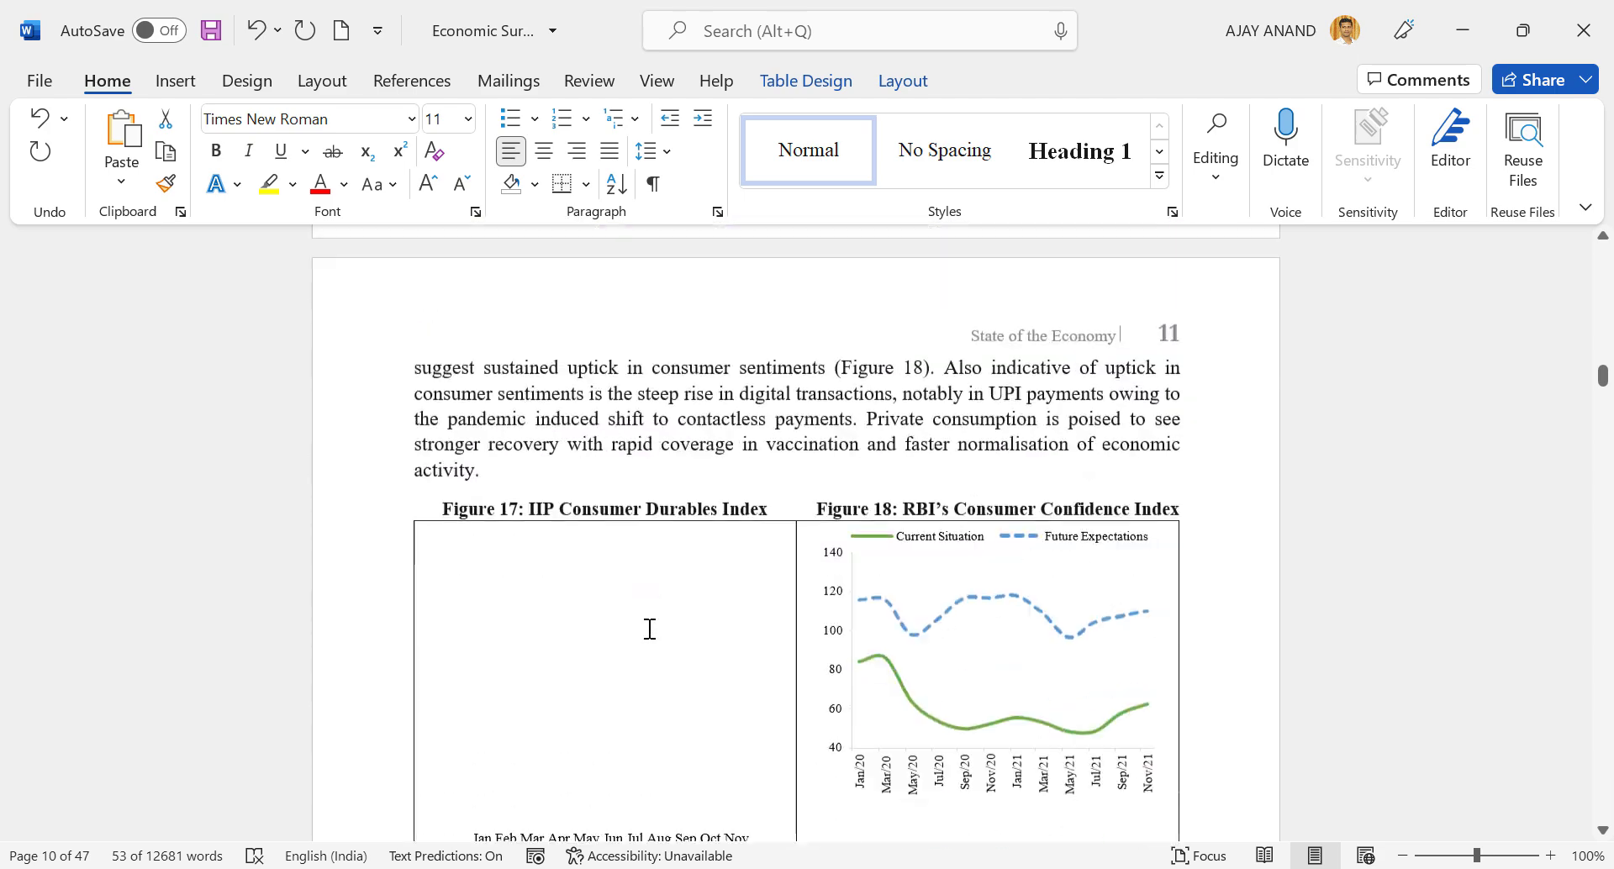
Copy the Figure 19 Gross Fixed Capital Formation chart on page 11.
scroll(651, 630, "down", 8)
scroll(533, 464, "up", 4)
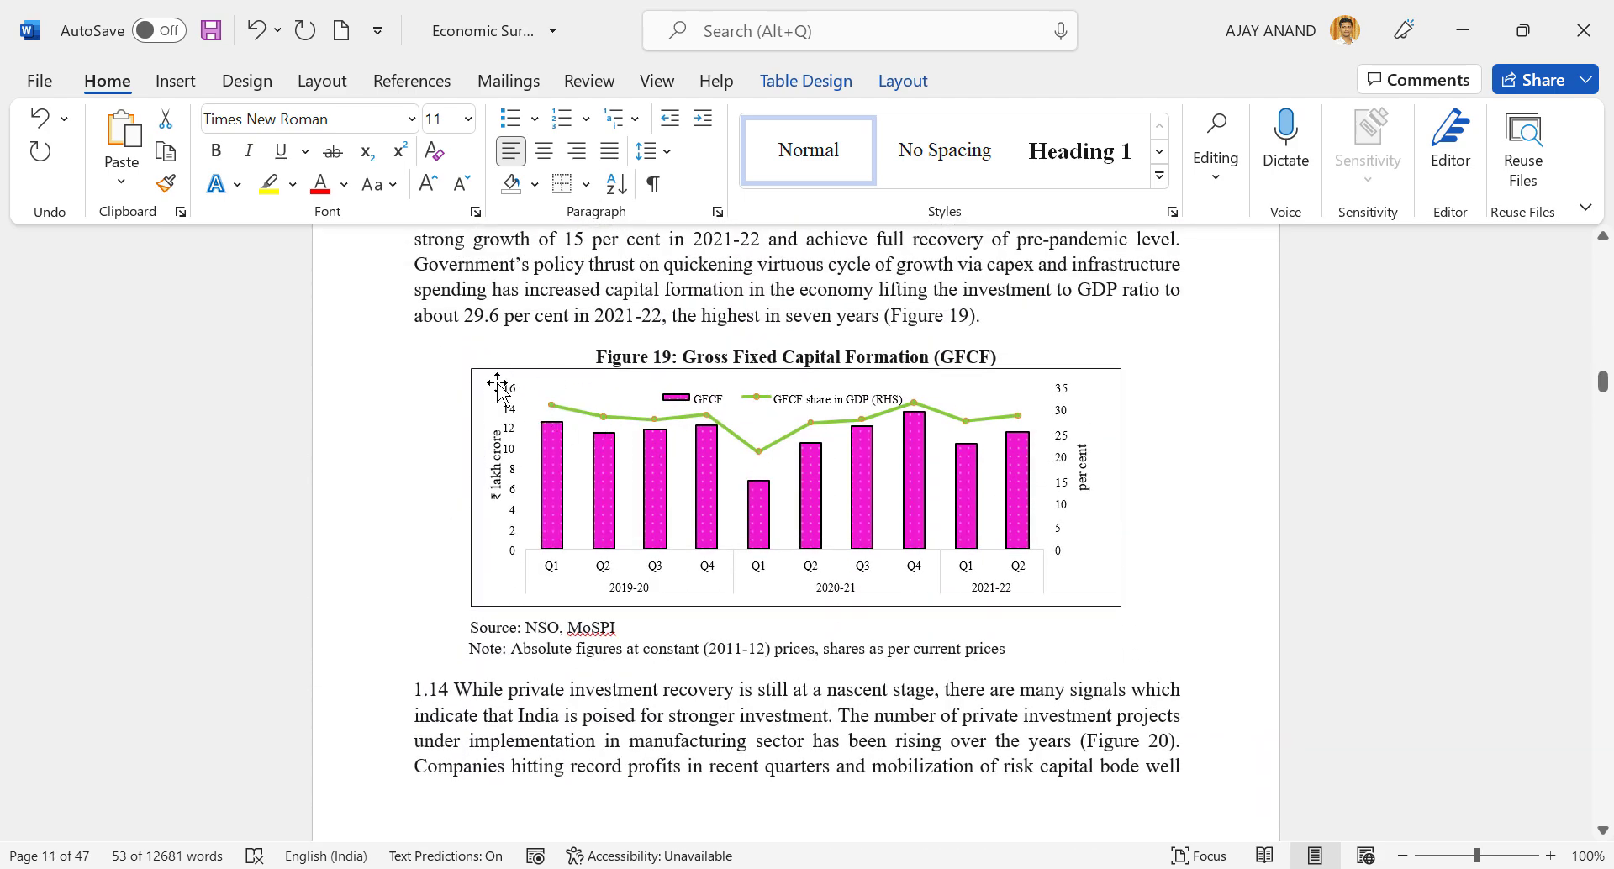
right_click(502, 382)
left_click(561, 381)
left_click(561, 381)
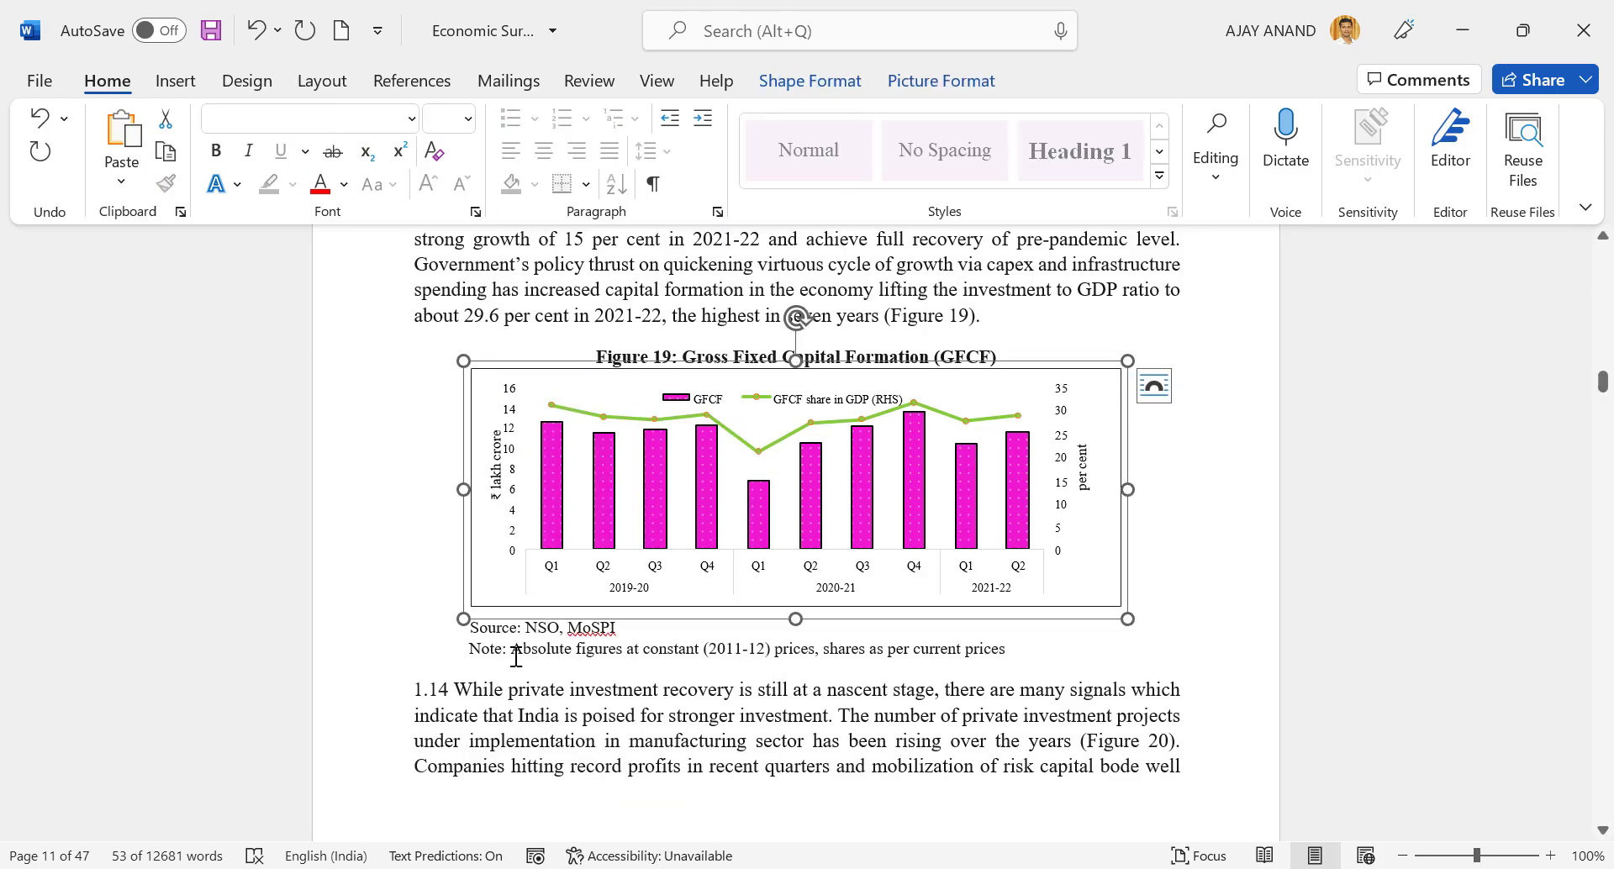
Paste the GFCF chart at B2 on a new Sheet2 and enlarge it to about column K.
left_click(485, 794)
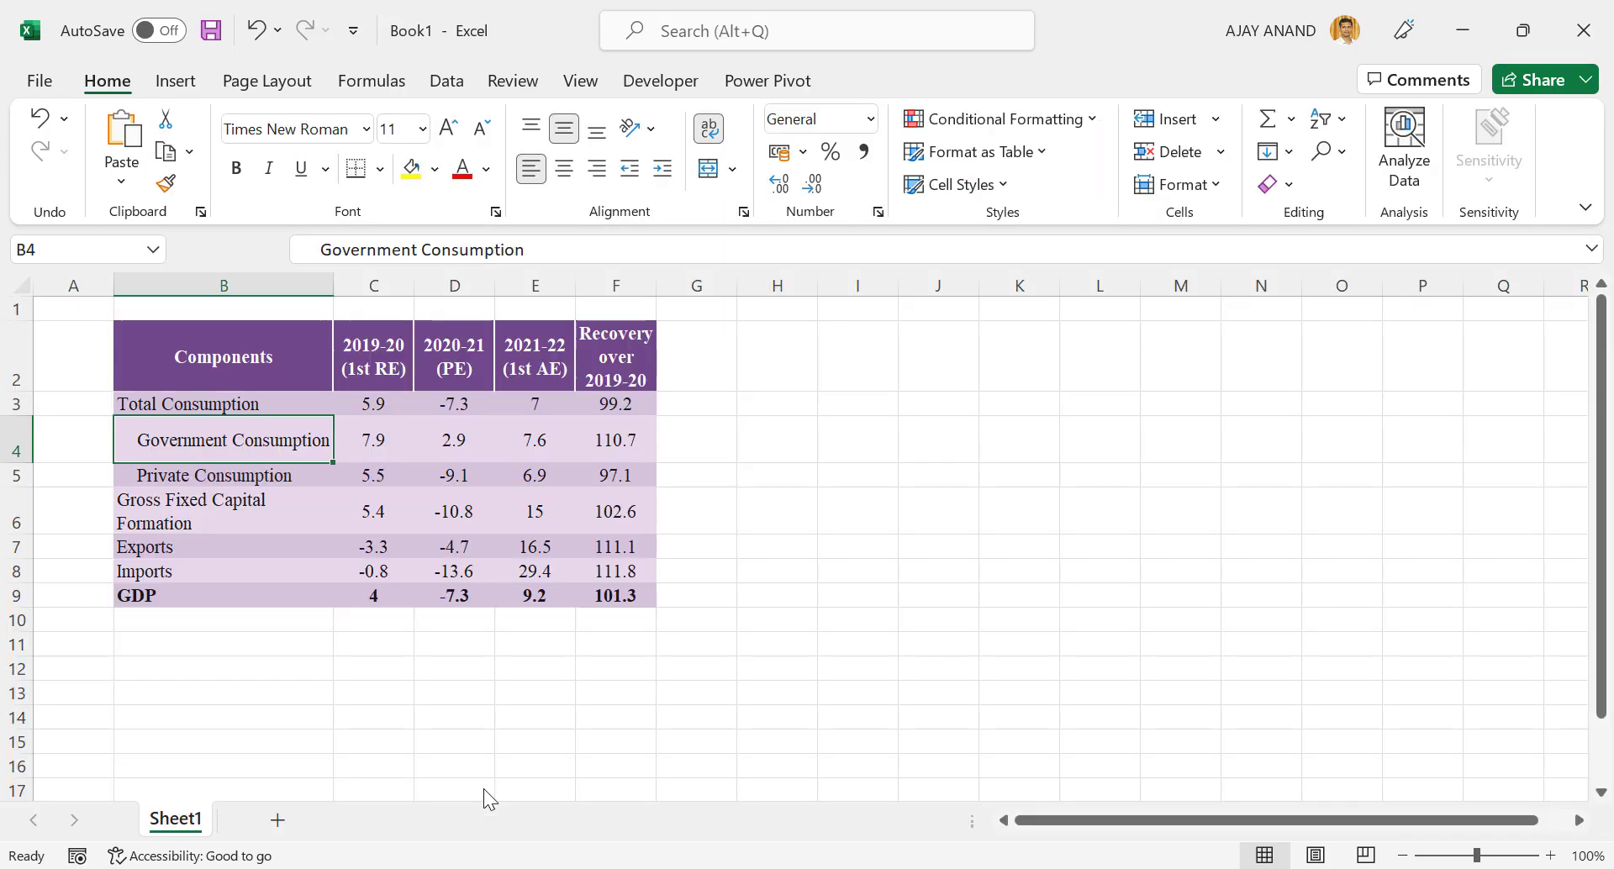
left_click(277, 820)
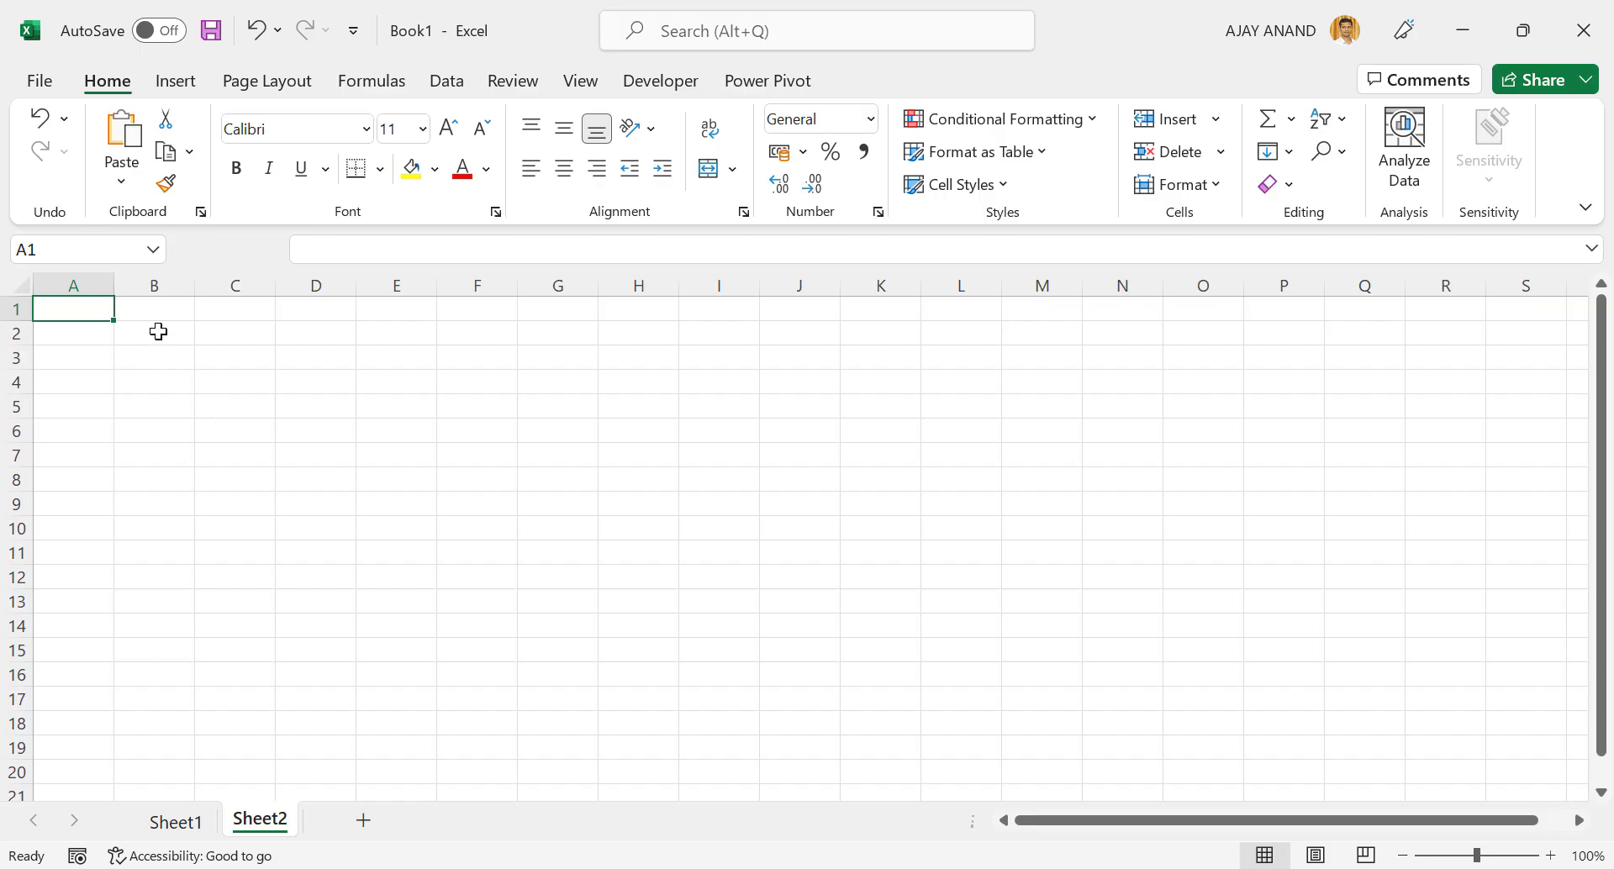
right_click(158, 331)
left_click(225, 286)
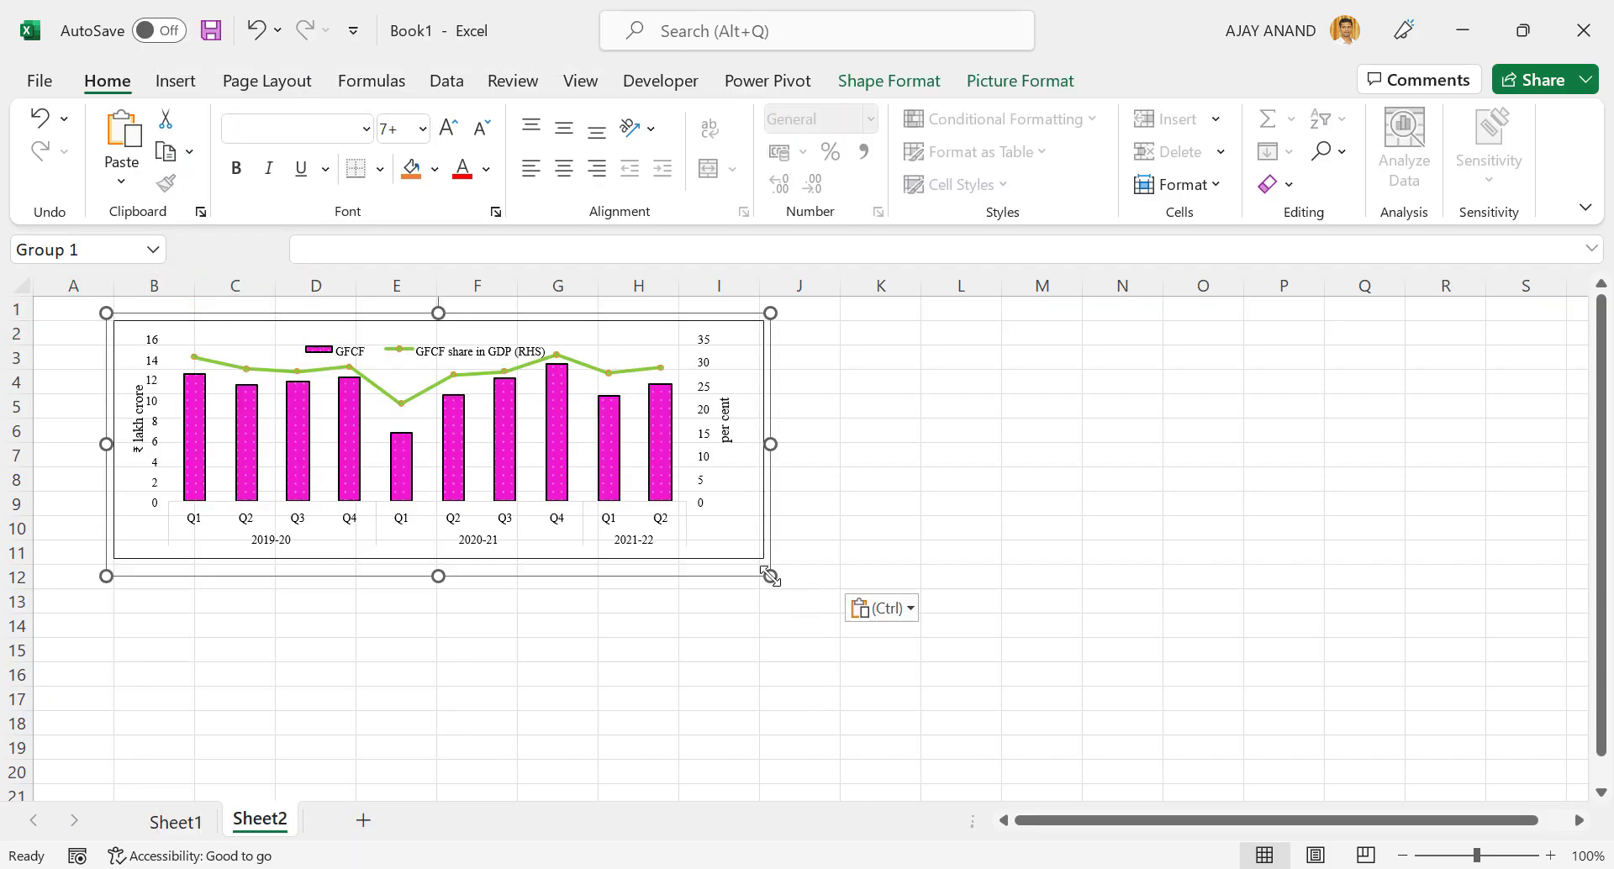
left_click_drag(770, 576, 997, 674)
left_click(1112, 529)
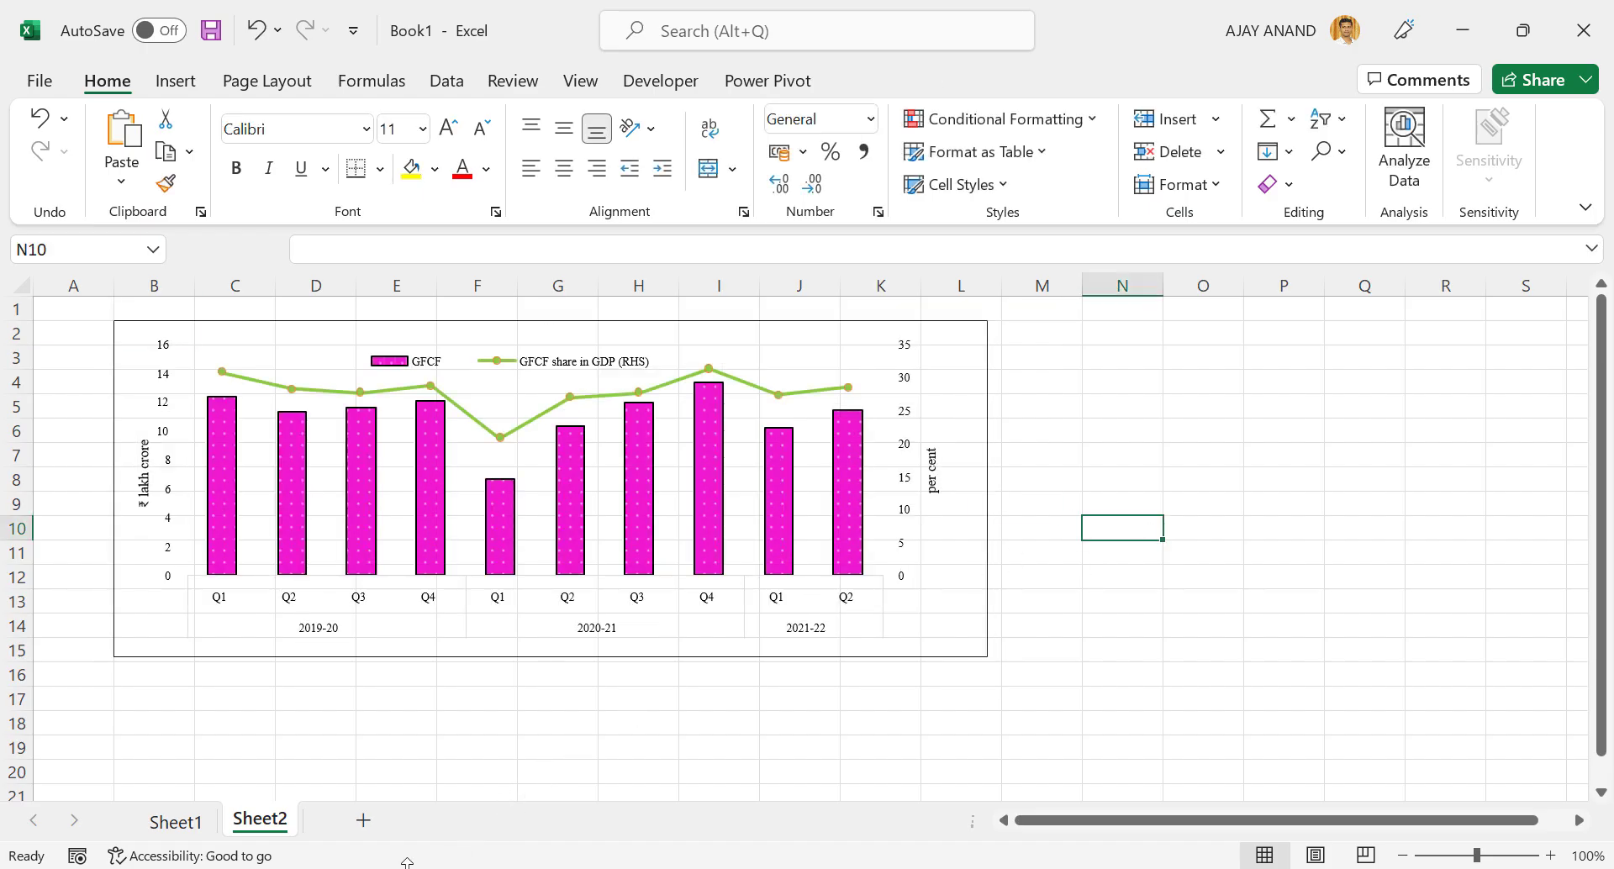
key("alt+Tab")
Bring up the full Save As dialog for the edited survey.
scroll(790, 534, "up", 1)
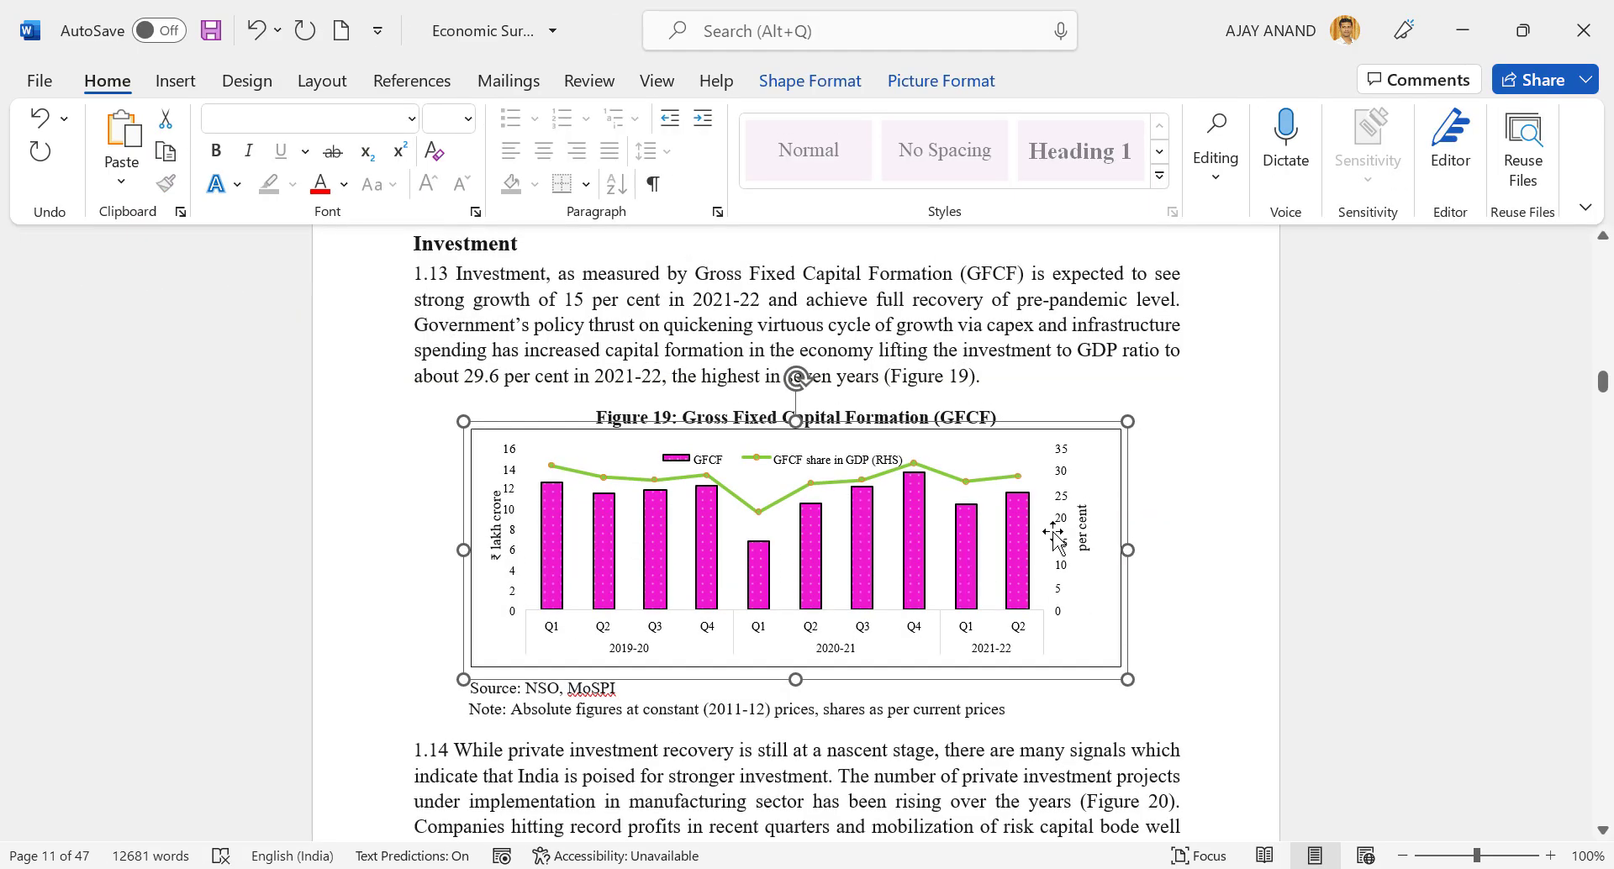
left_click_drag(1603, 381, 1517, 300)
scroll(751, 513, "down", 3)
scroll(750, 513, "up", 3)
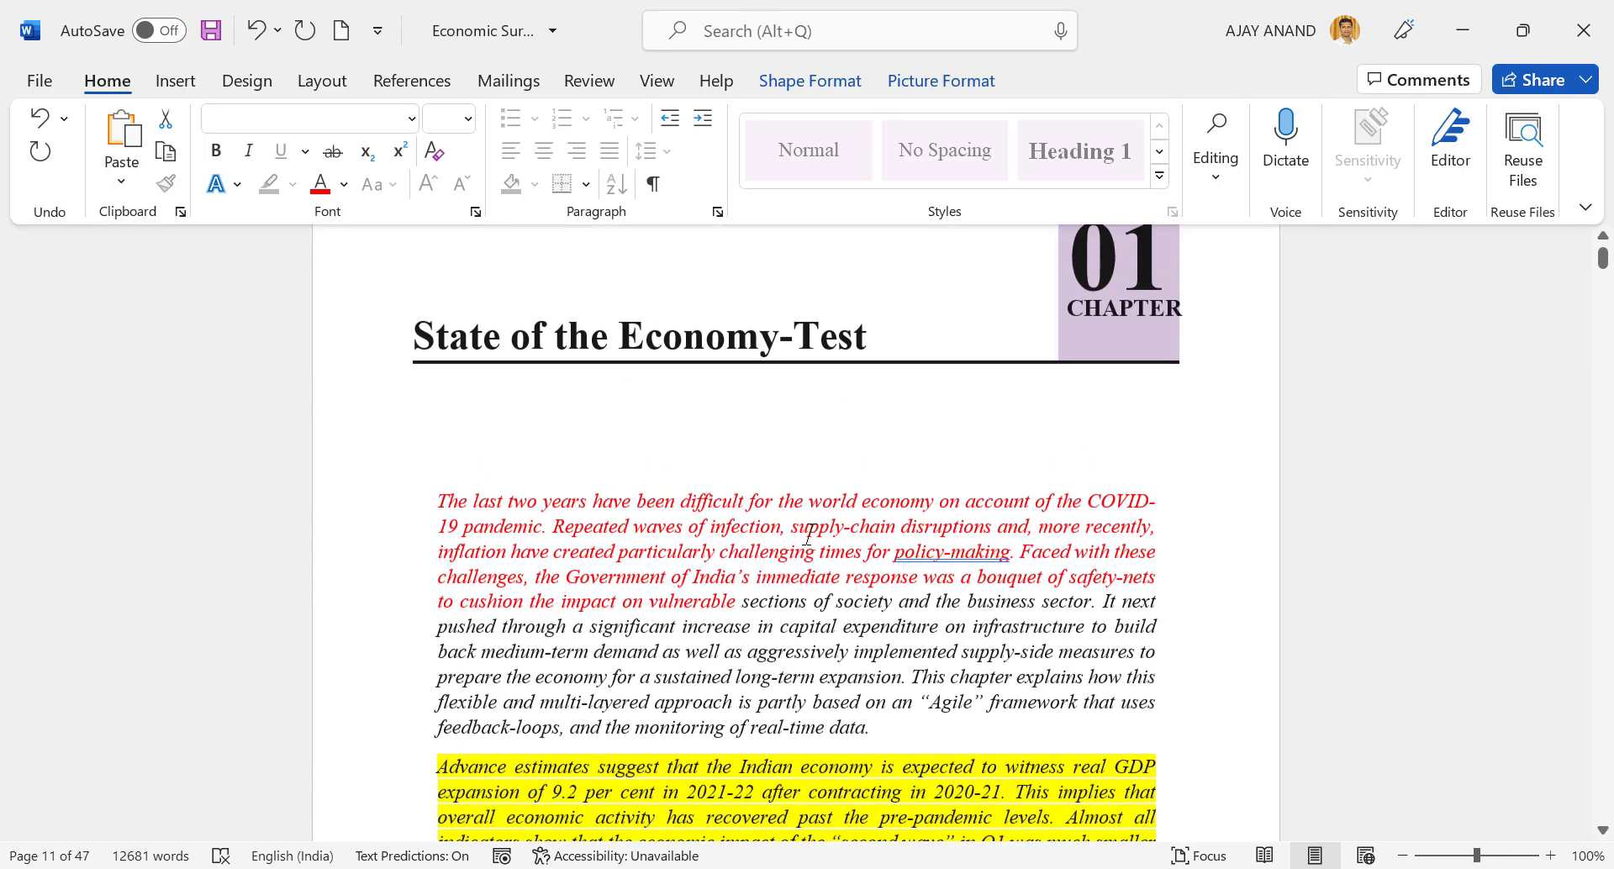
left_click(41, 82)
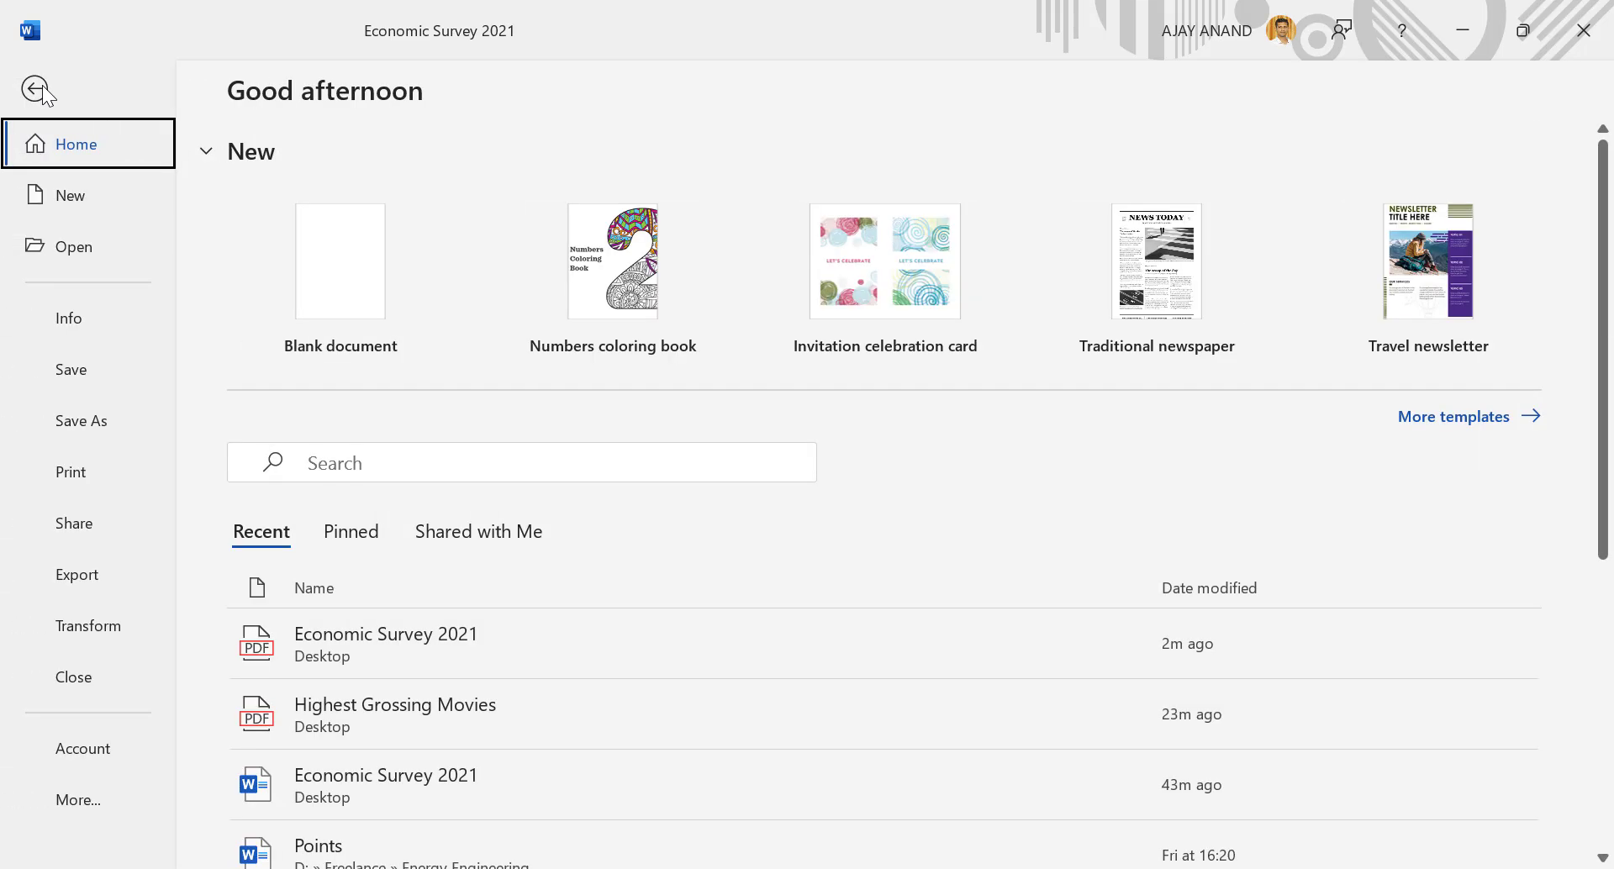
left_click(106, 425)
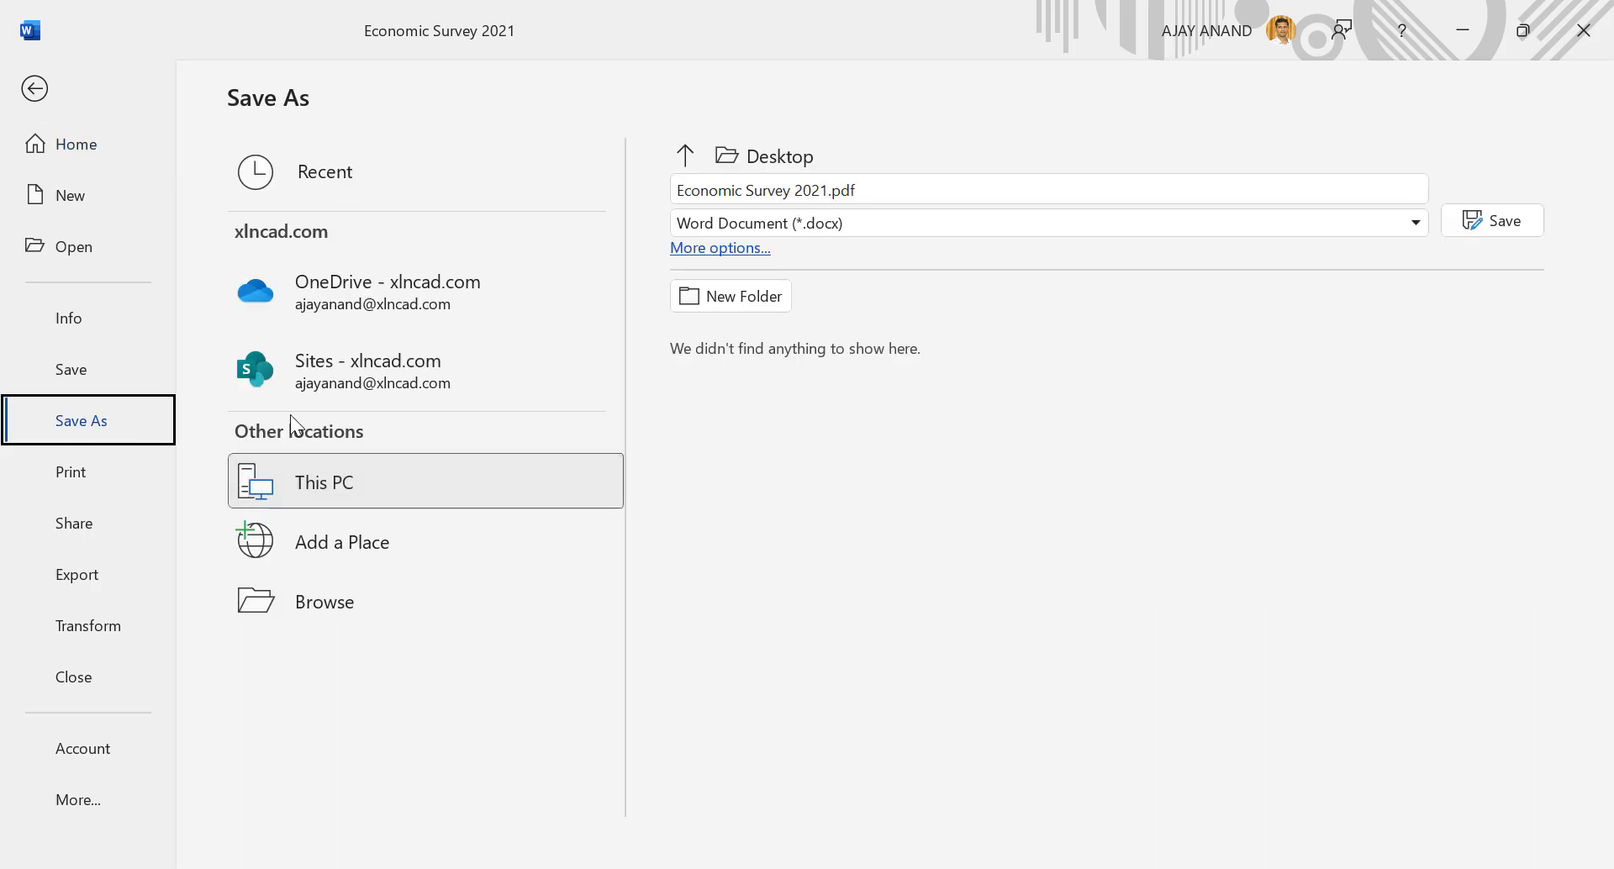
left_click(725, 263)
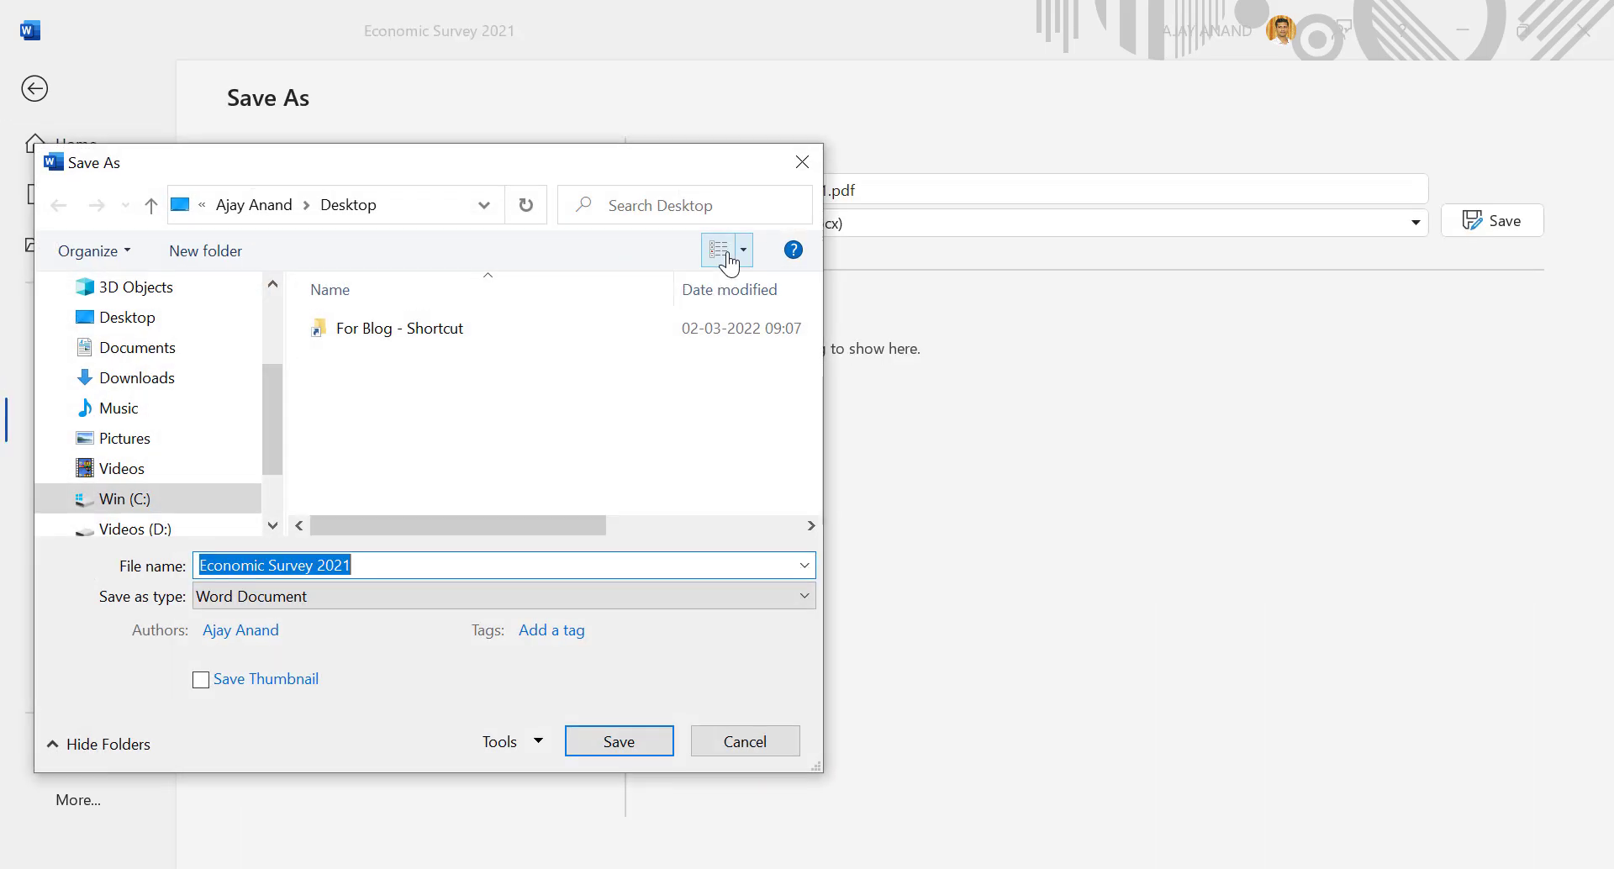
Save the document to the Desktop as a PDF named Test.
left_click(156, 324)
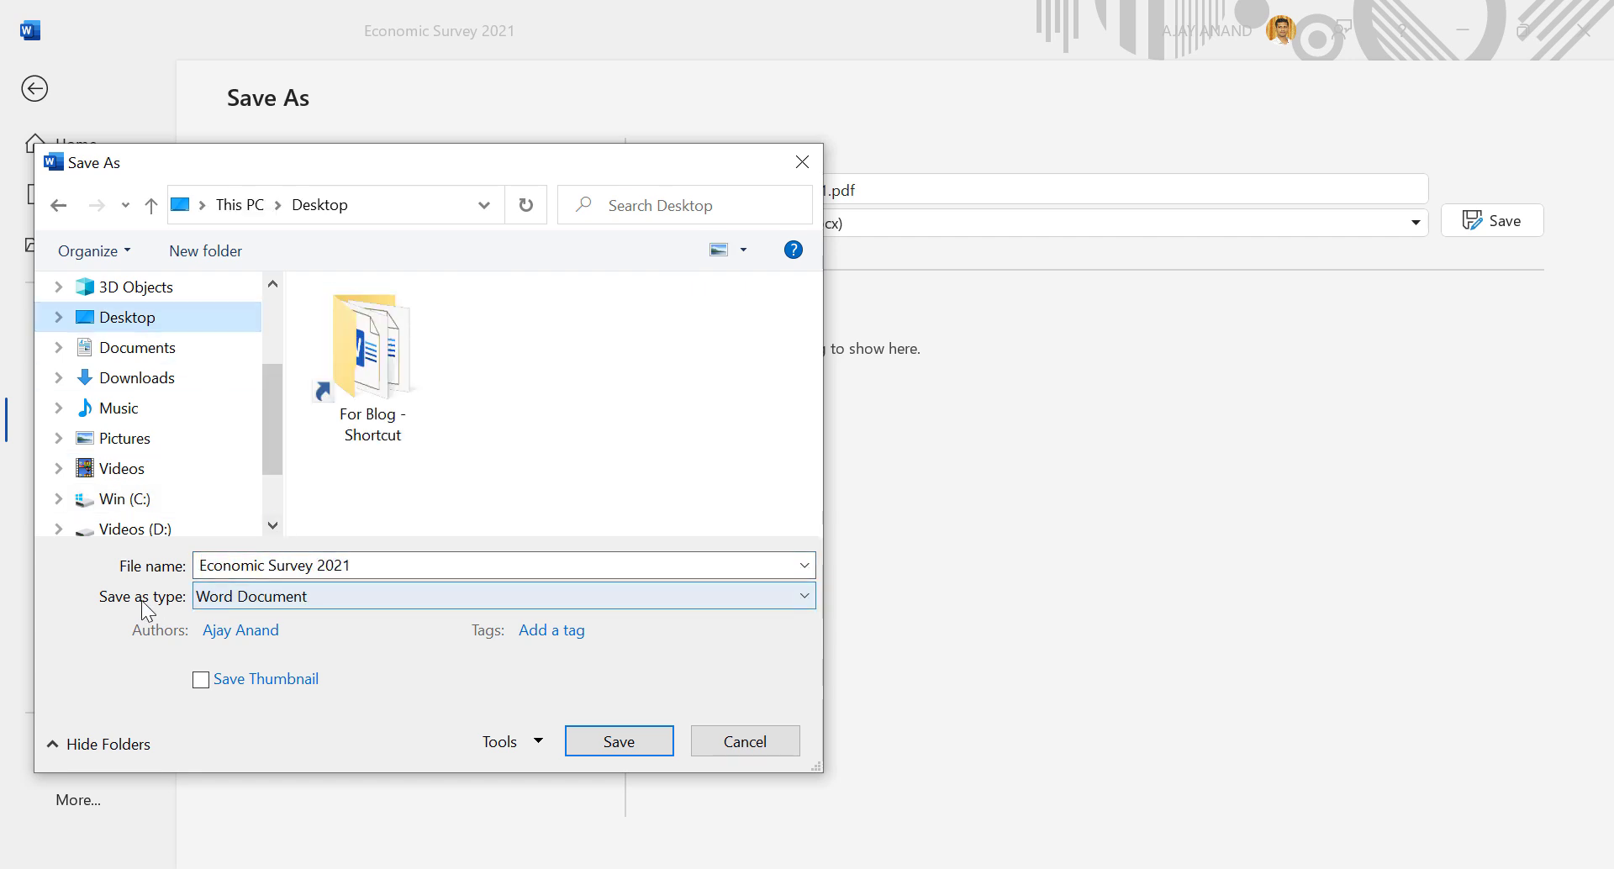
left_click(325, 597)
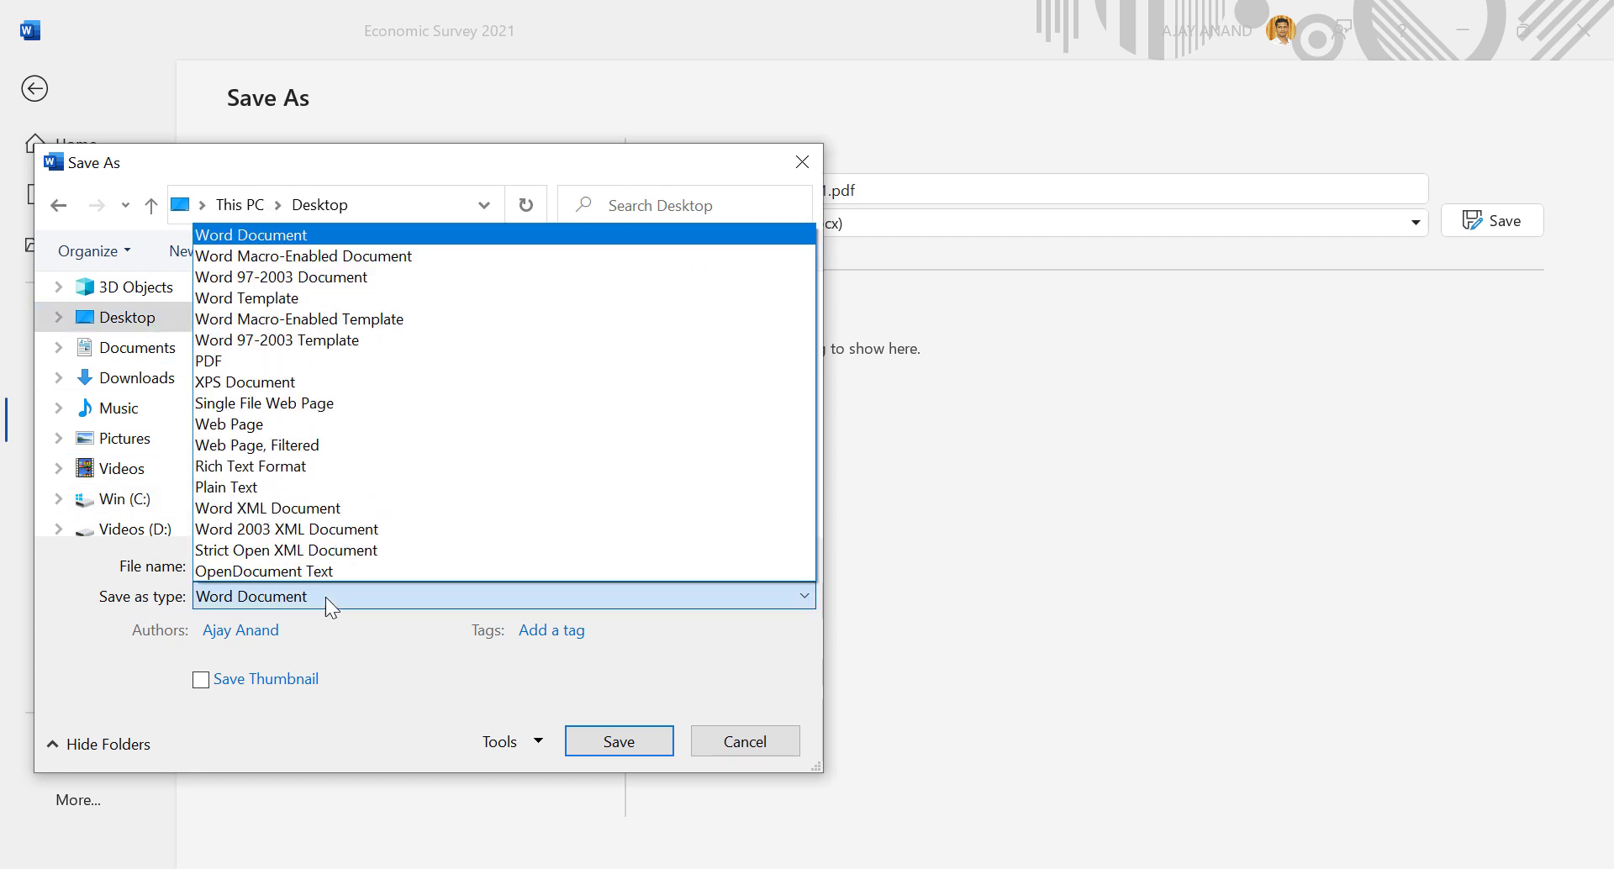
left_click(319, 361)
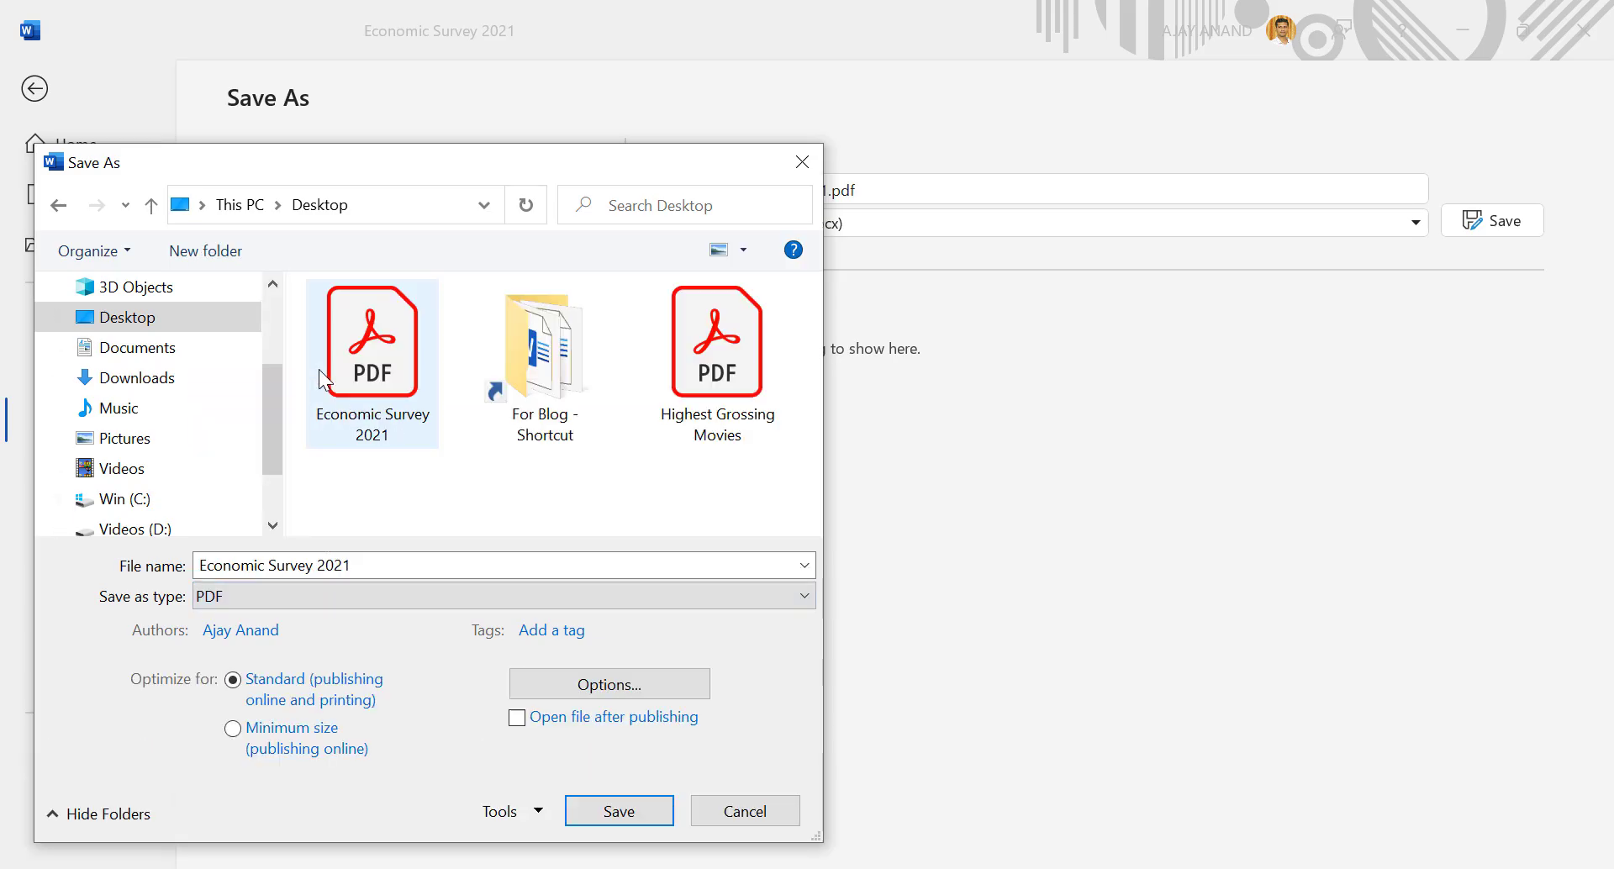
left_click(388, 565)
key("ctrl+a")
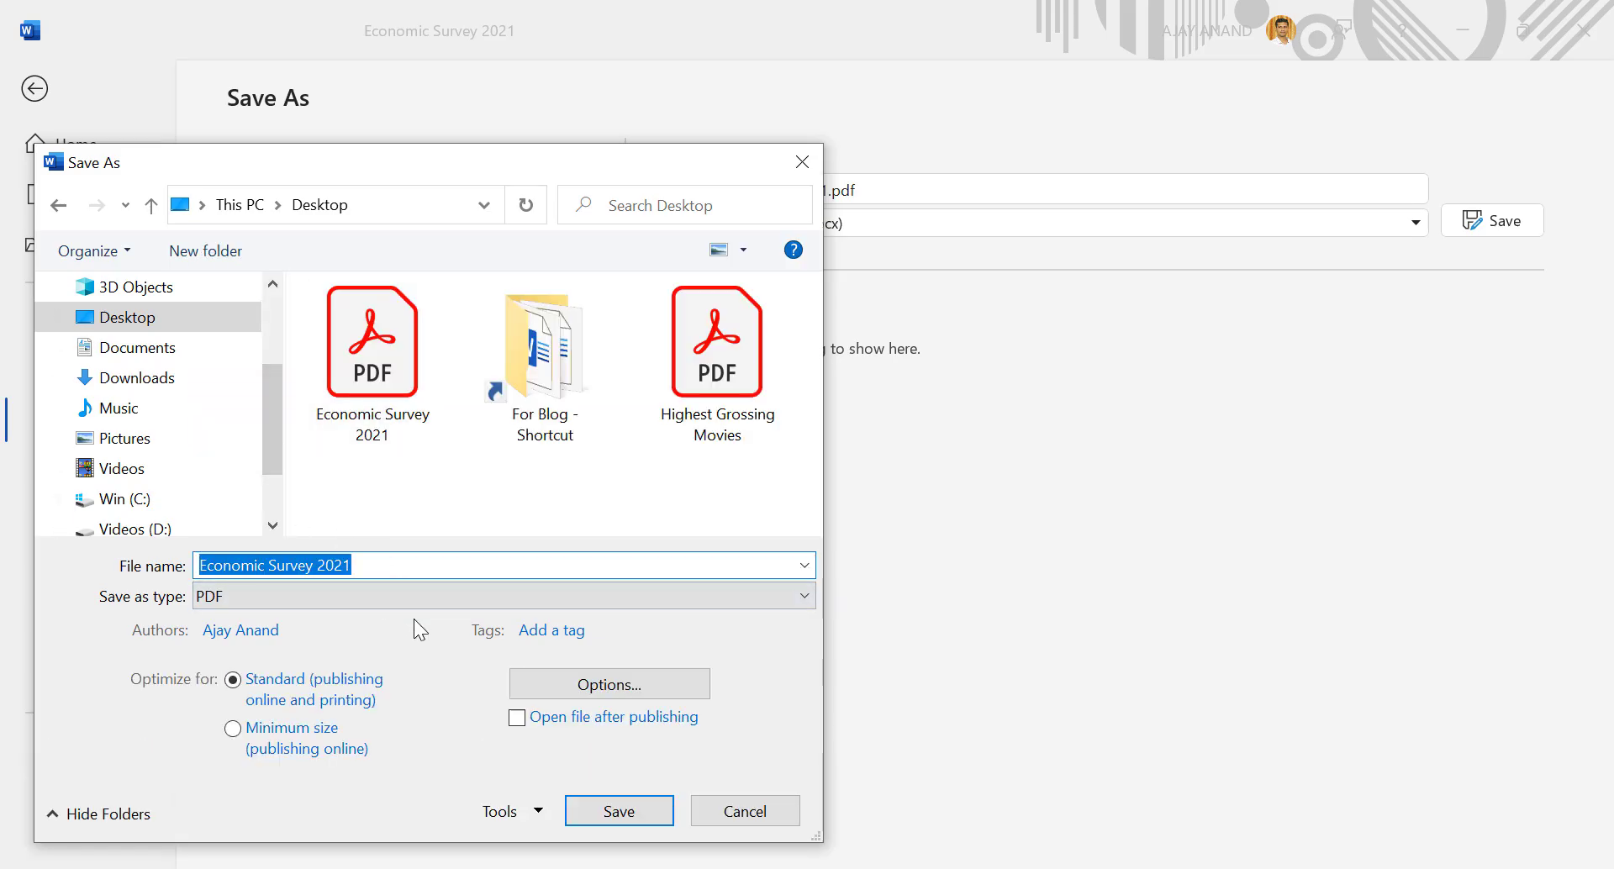
type("Test")
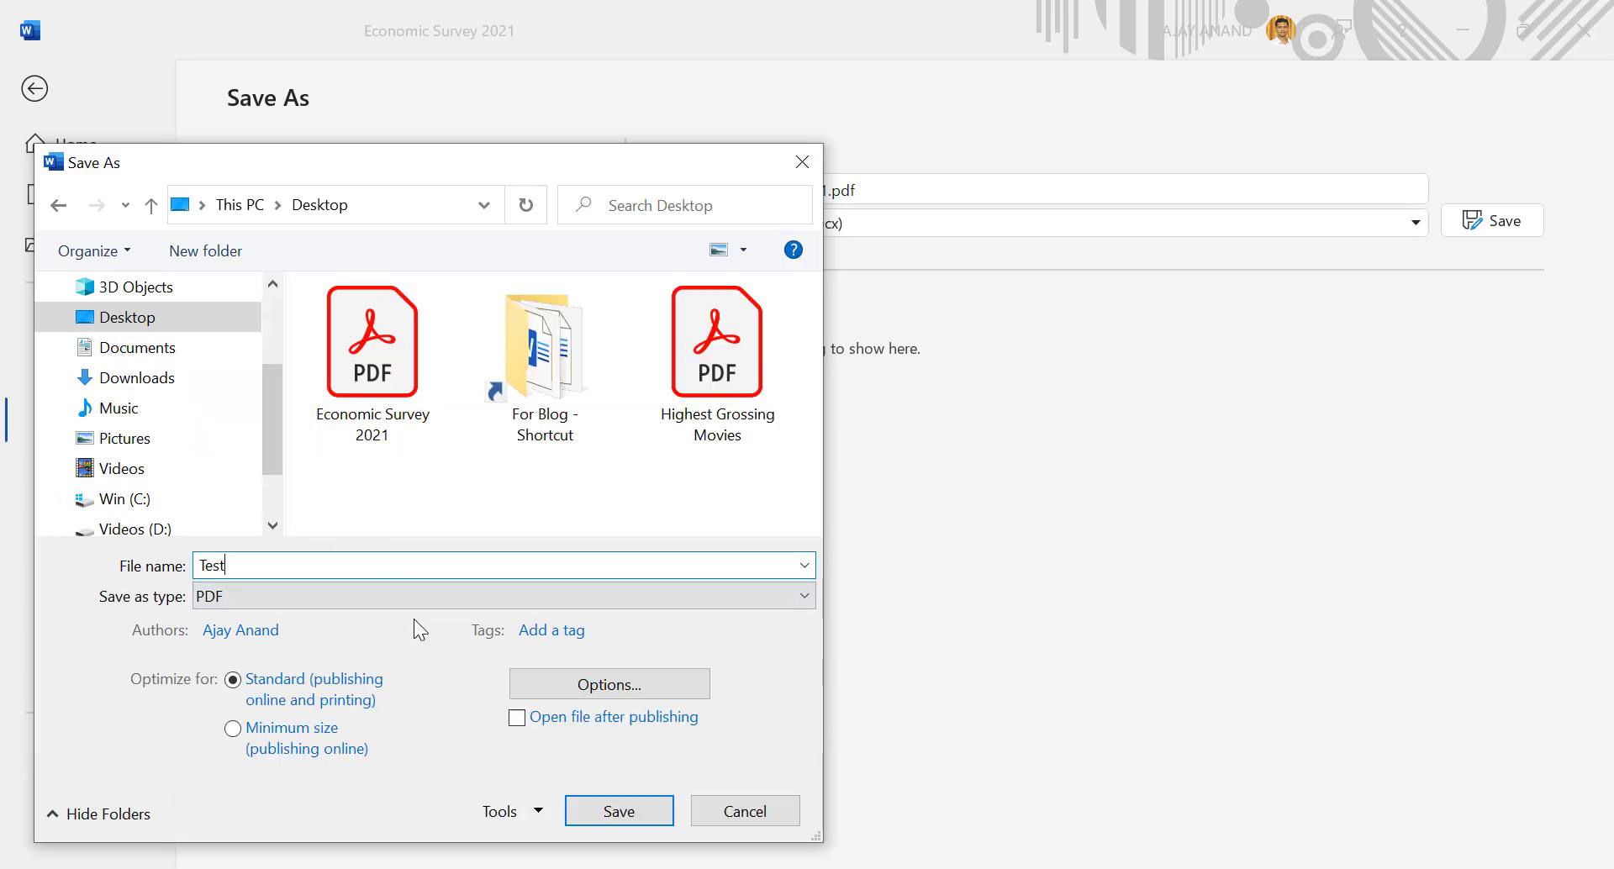
left_click(619, 809)
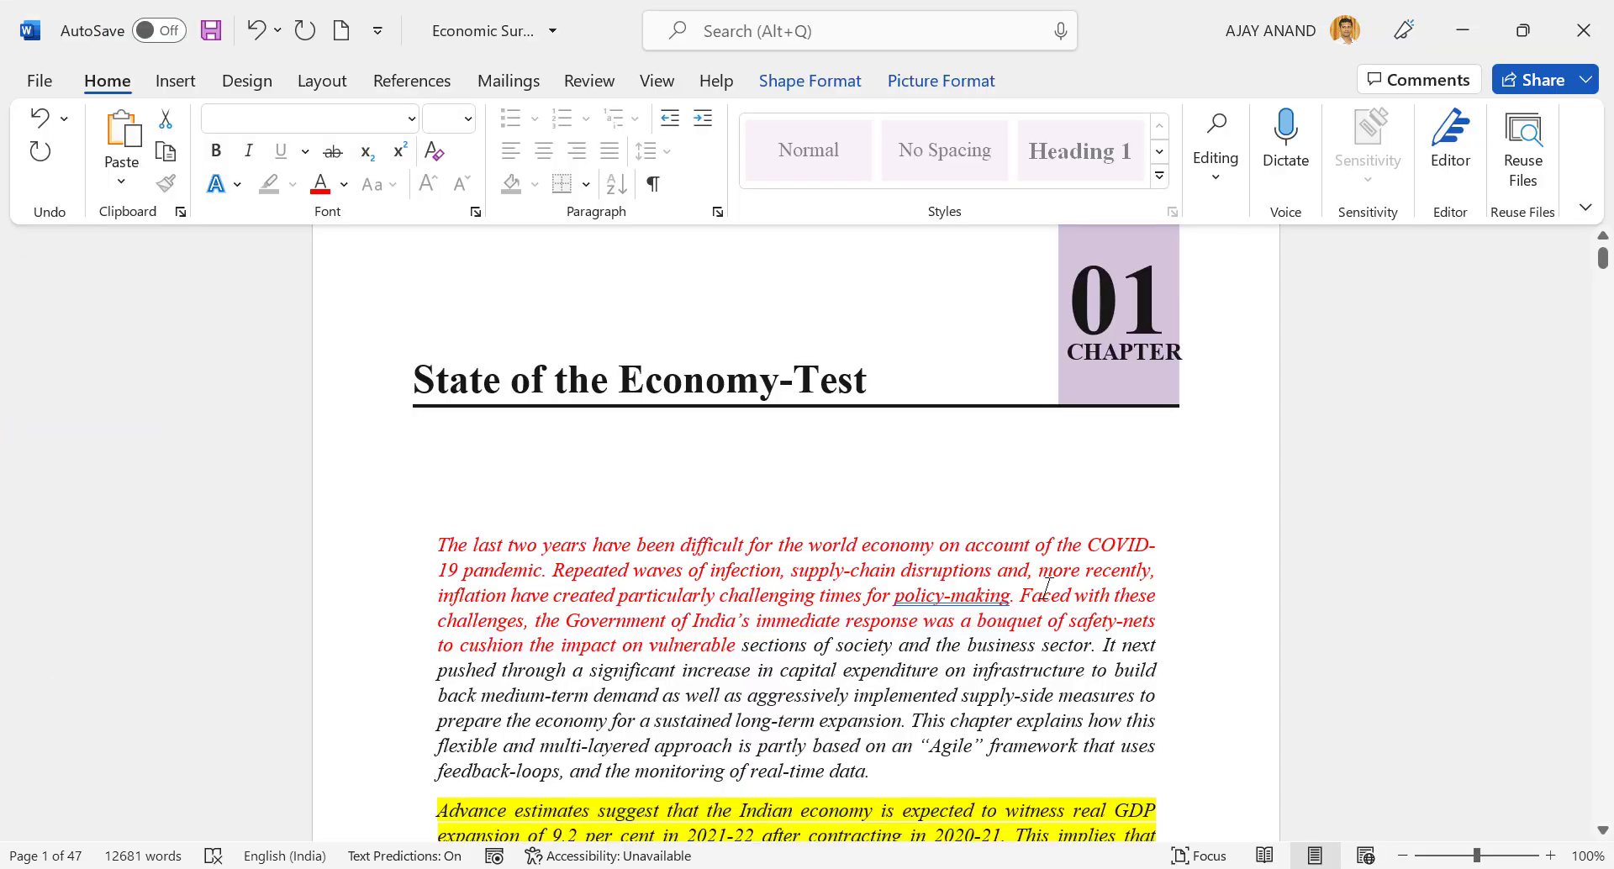
Minimize Word and Excel, check Test.pdf in Acrobat Reader, then close it.
left_click(1466, 34)
left_click(1469, 37)
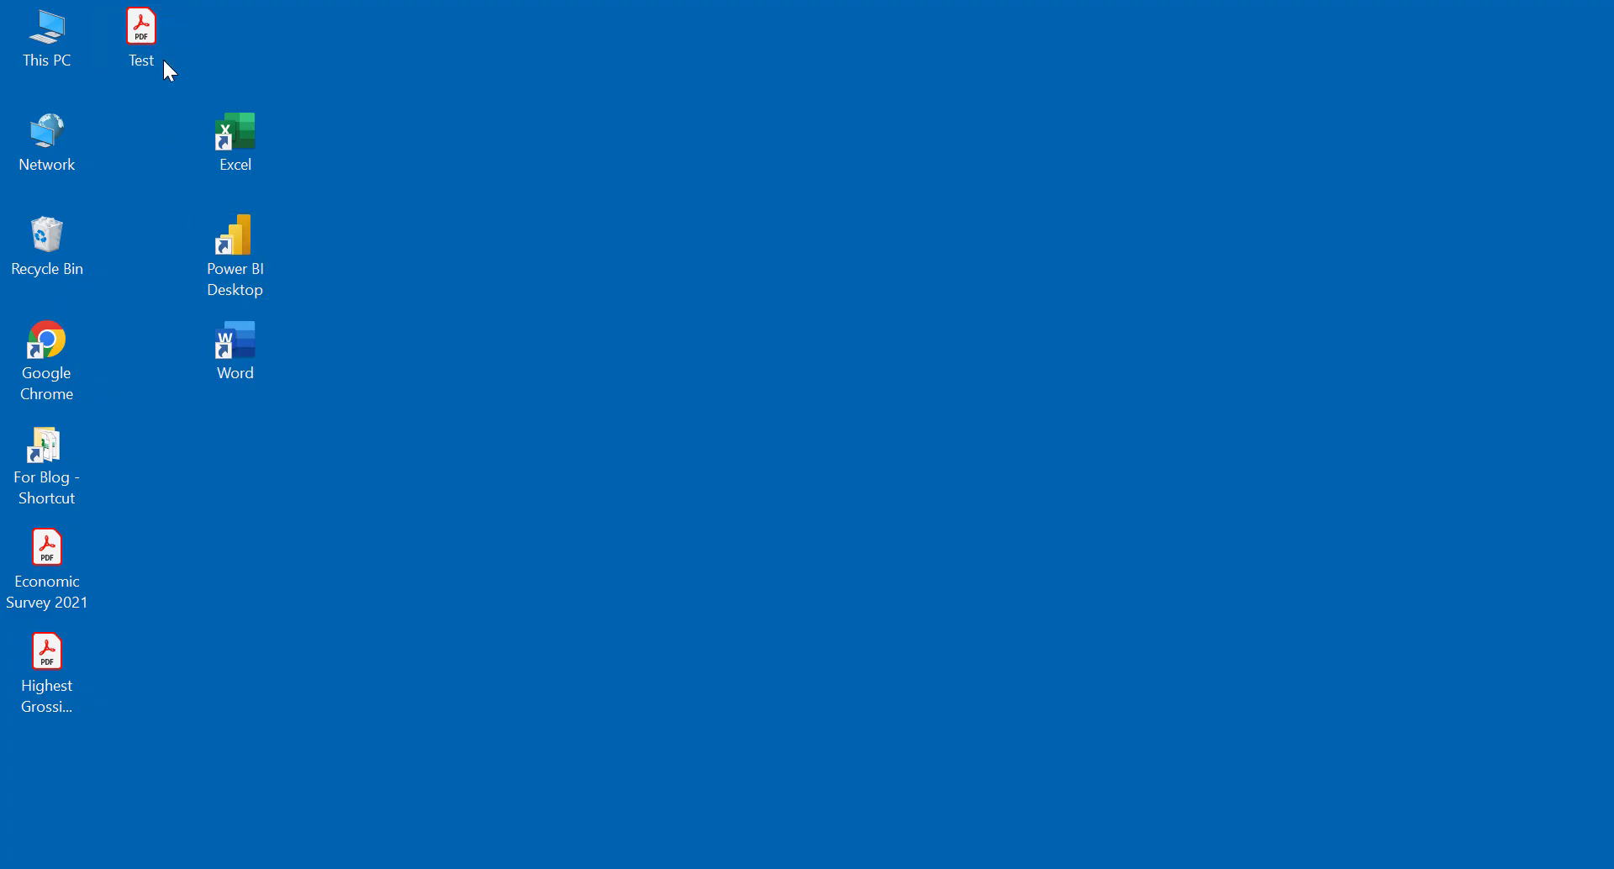
double_click(143, 40)
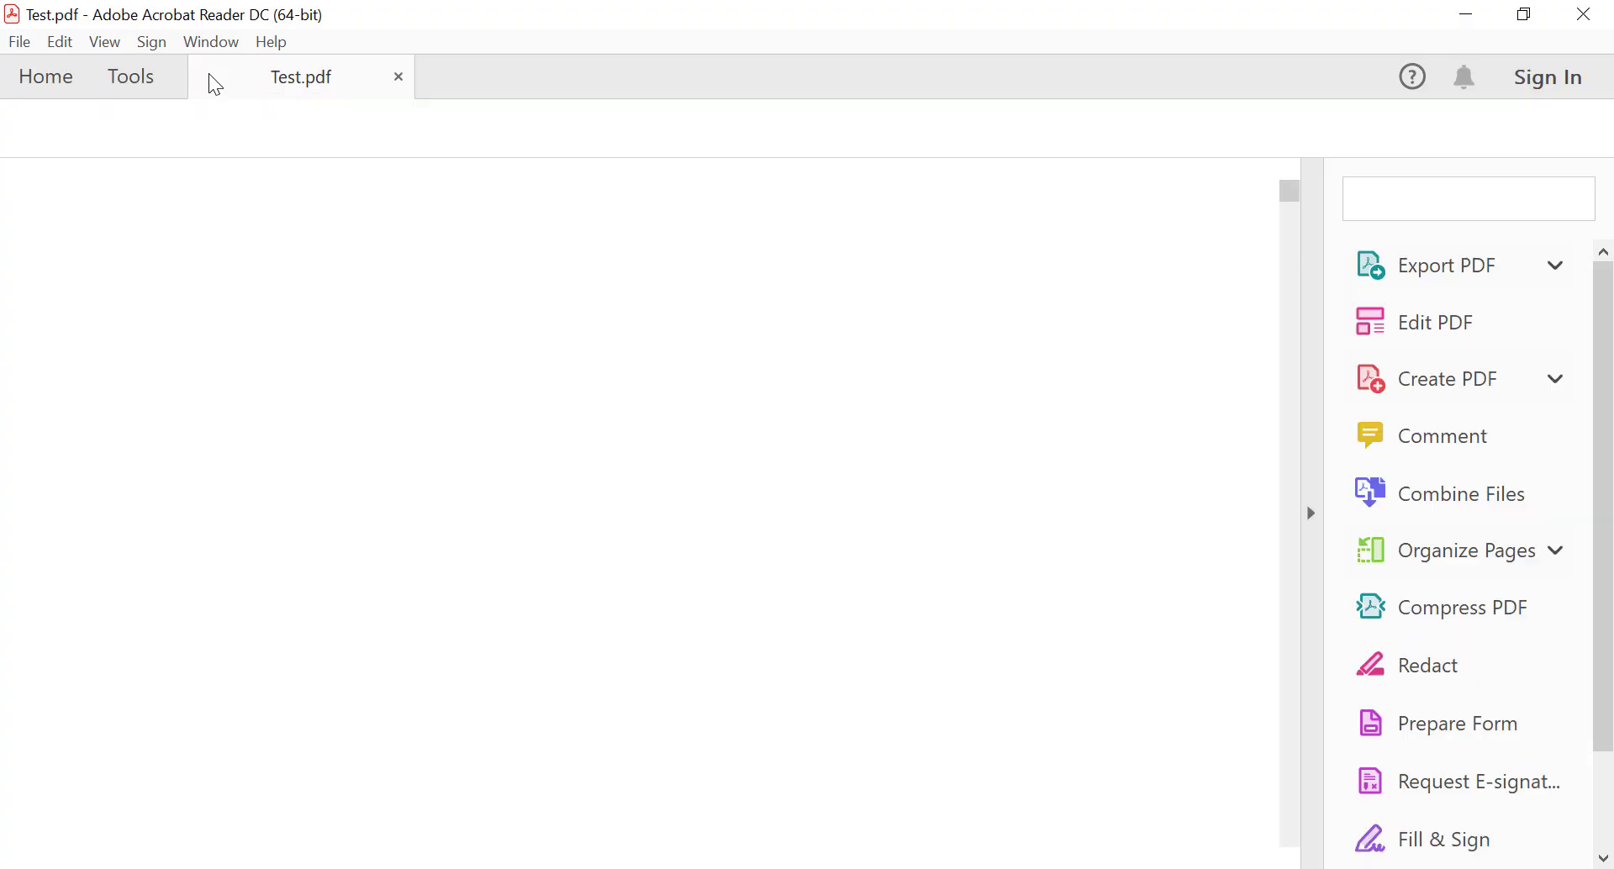
scroll(407, 368, "down", 4, "ctrl")
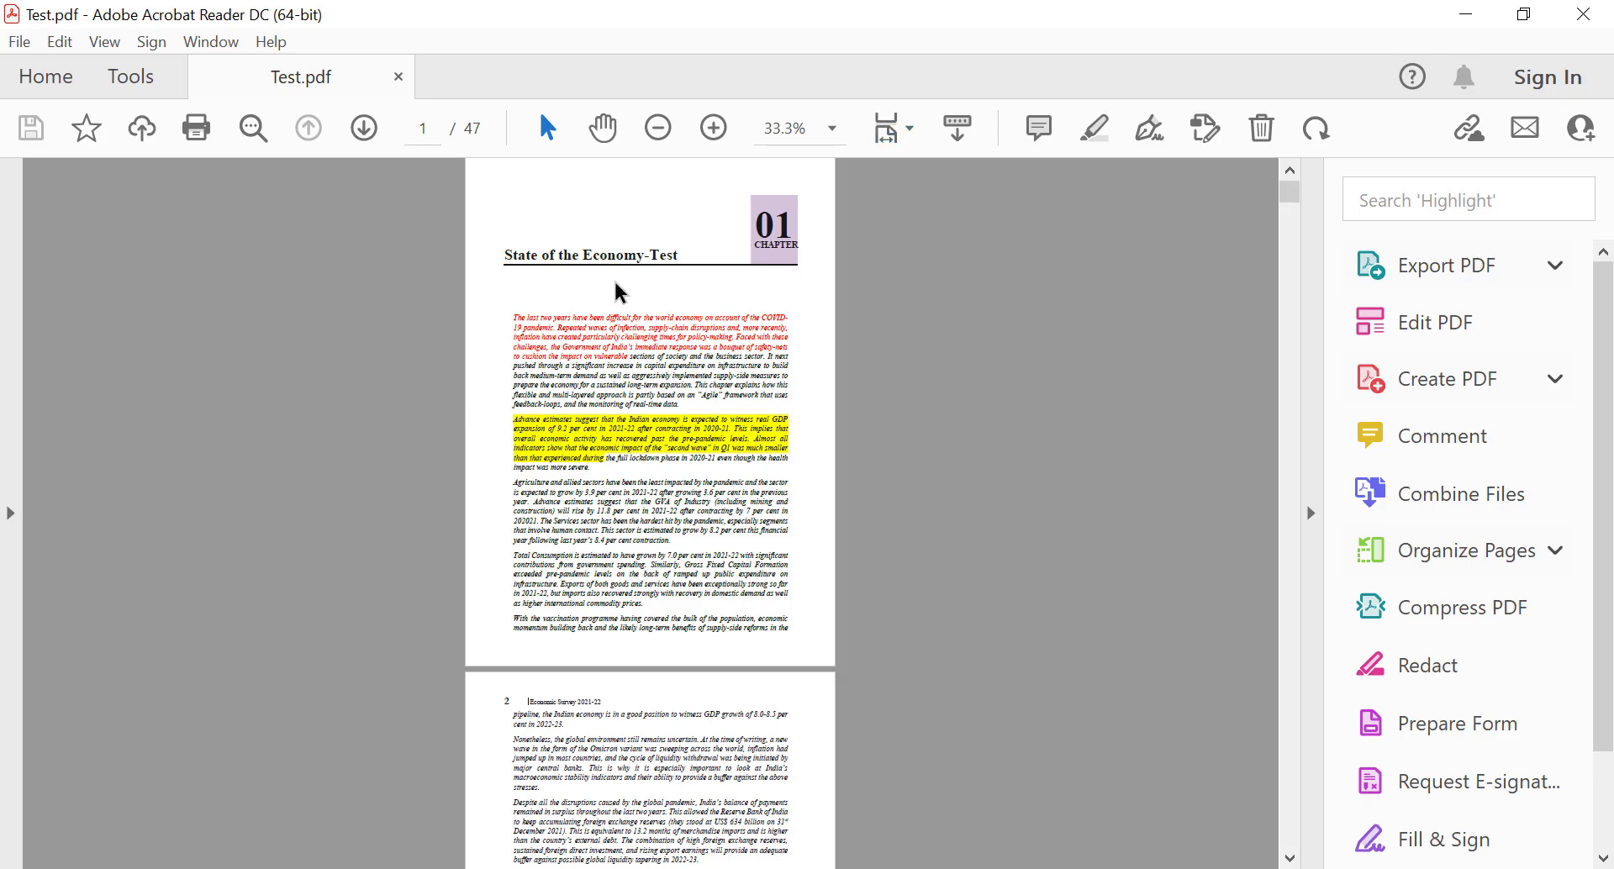
scroll(620, 291, "up", 2, "ctrl")
left_click(1366, 252)
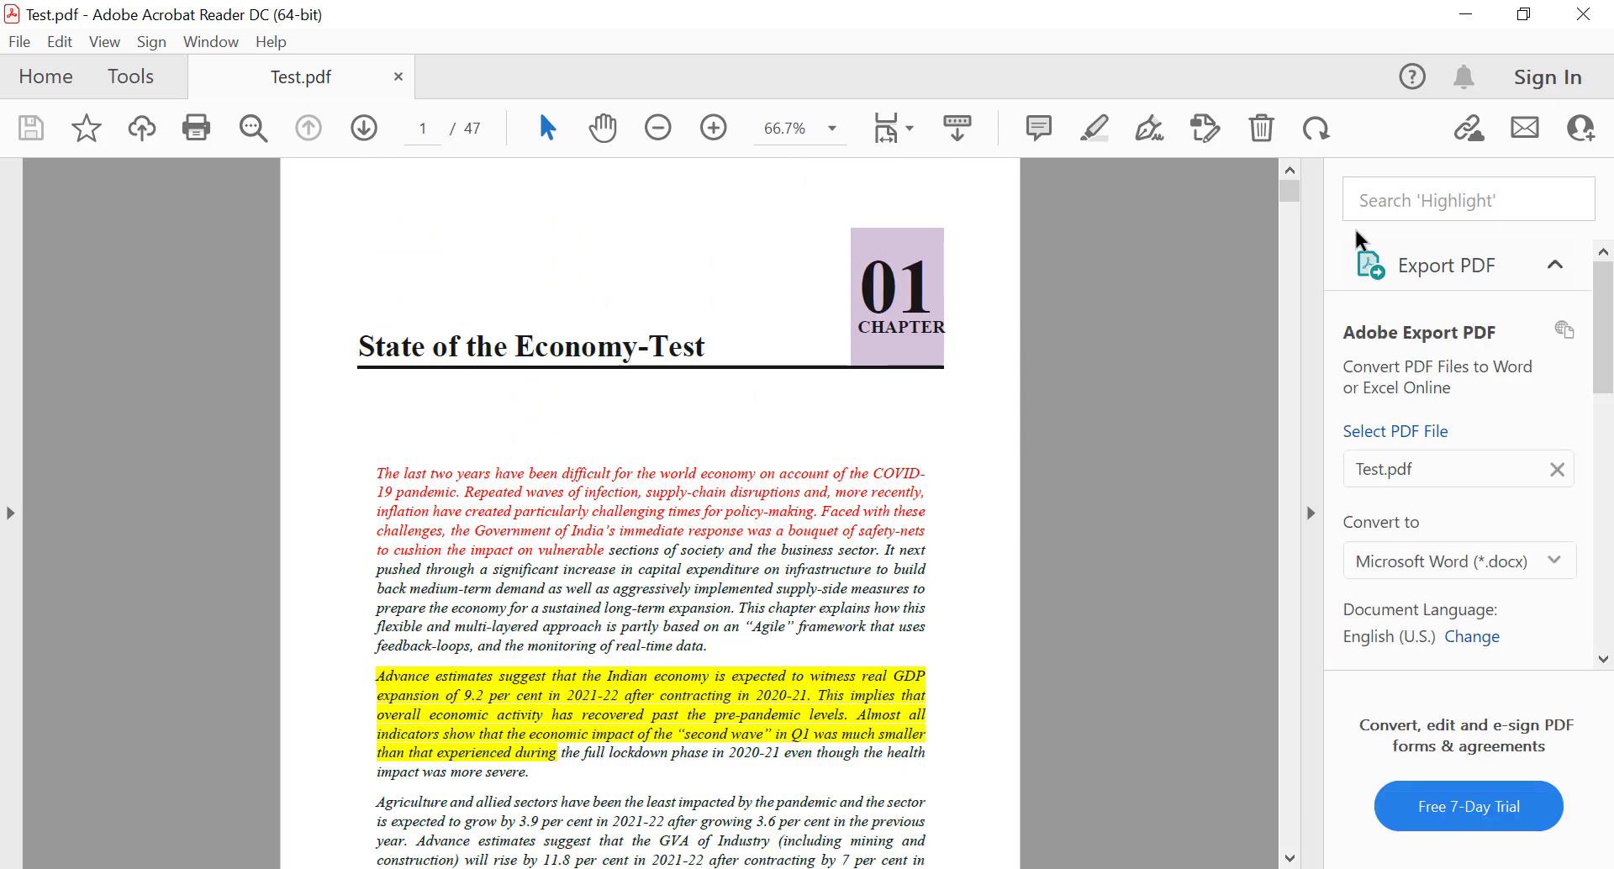
left_click(1584, 13)
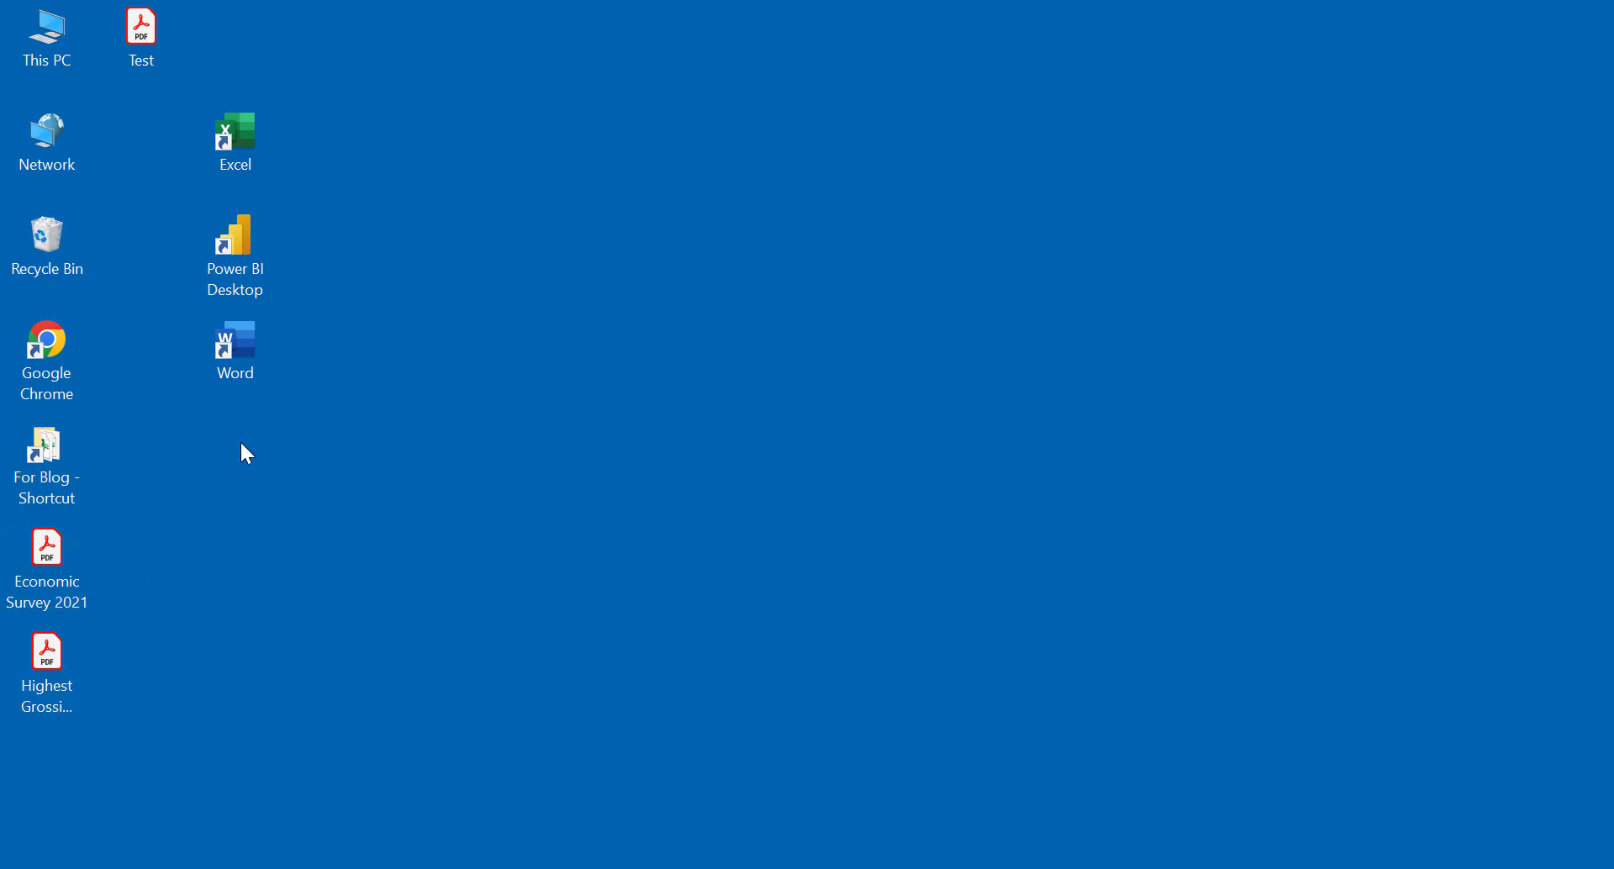
double_click(47, 664)
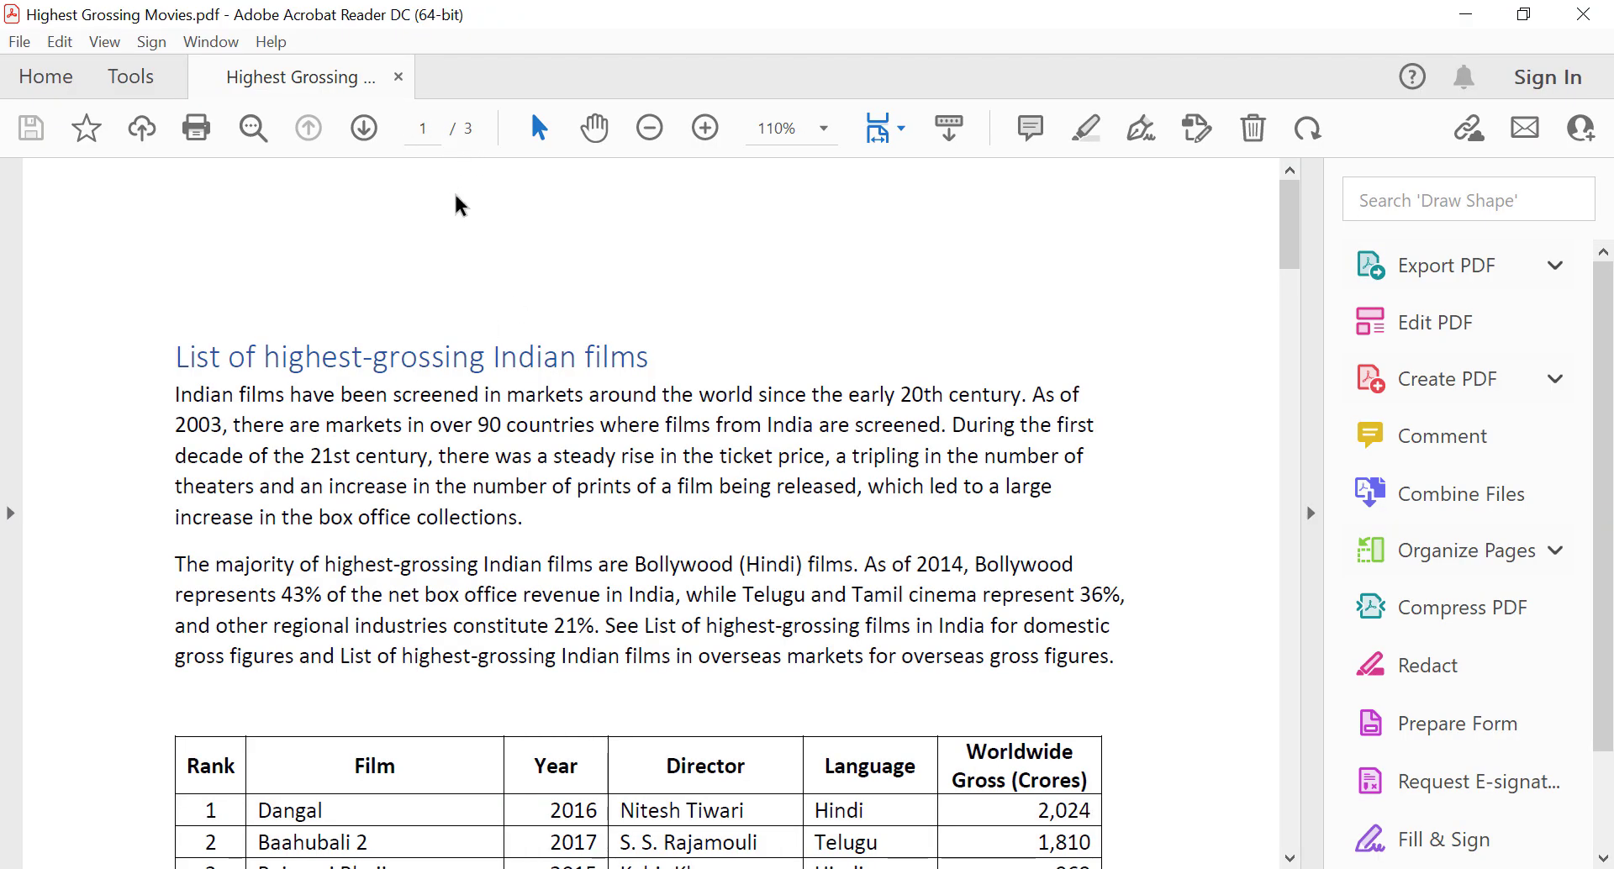
scroll(538, 452, "down", 3)
scroll(538, 452, "down", 3)
scroll(538, 452, "down", 15)
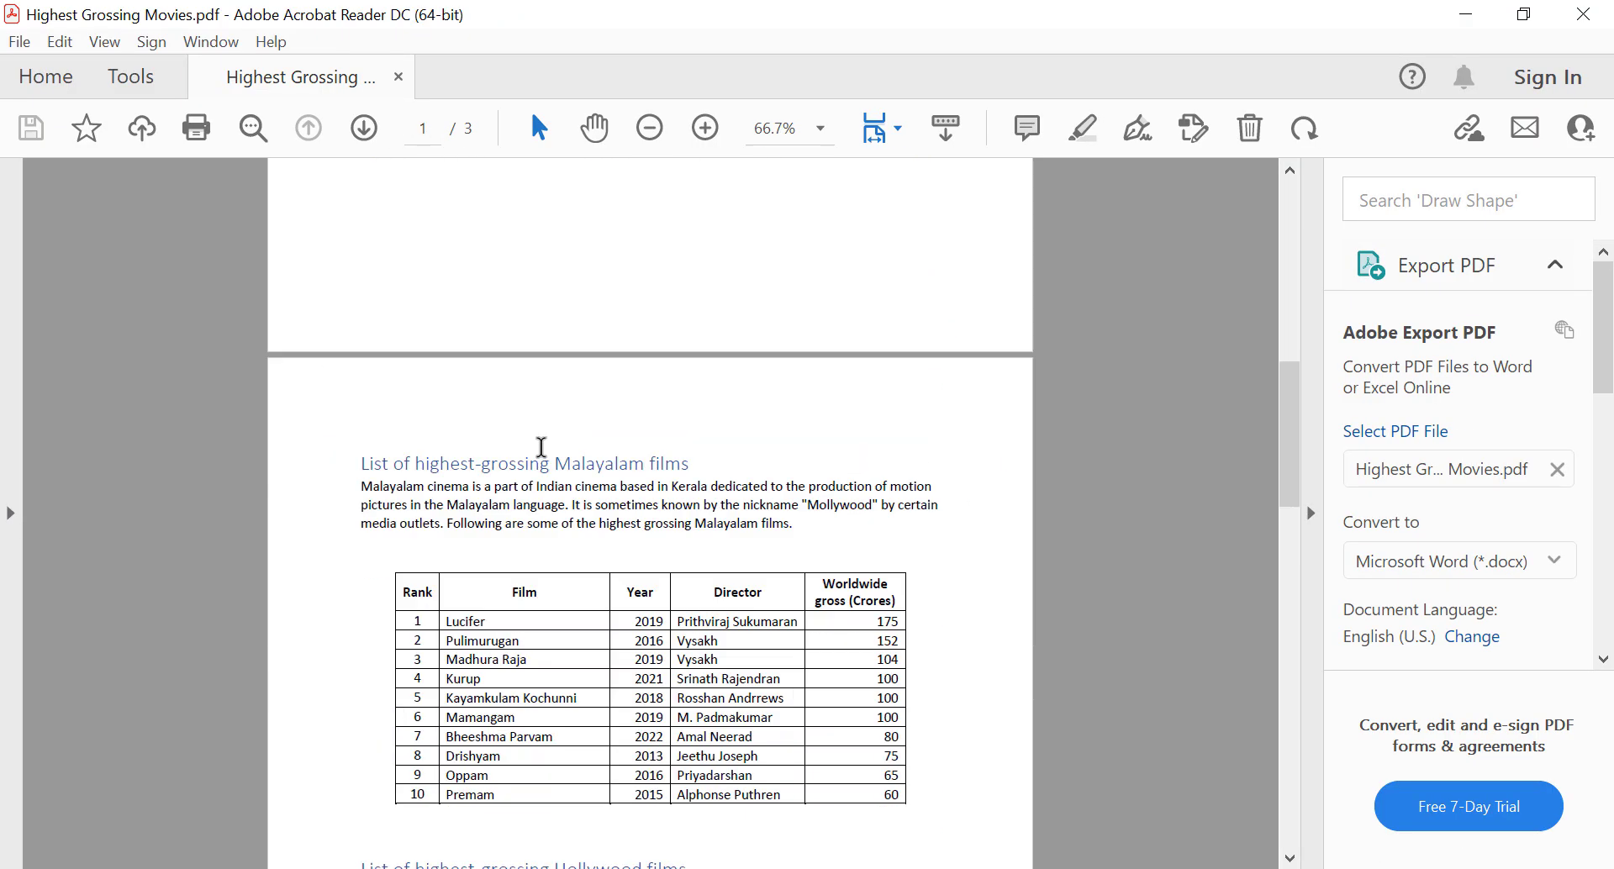
scroll(547, 482, "up", 8)
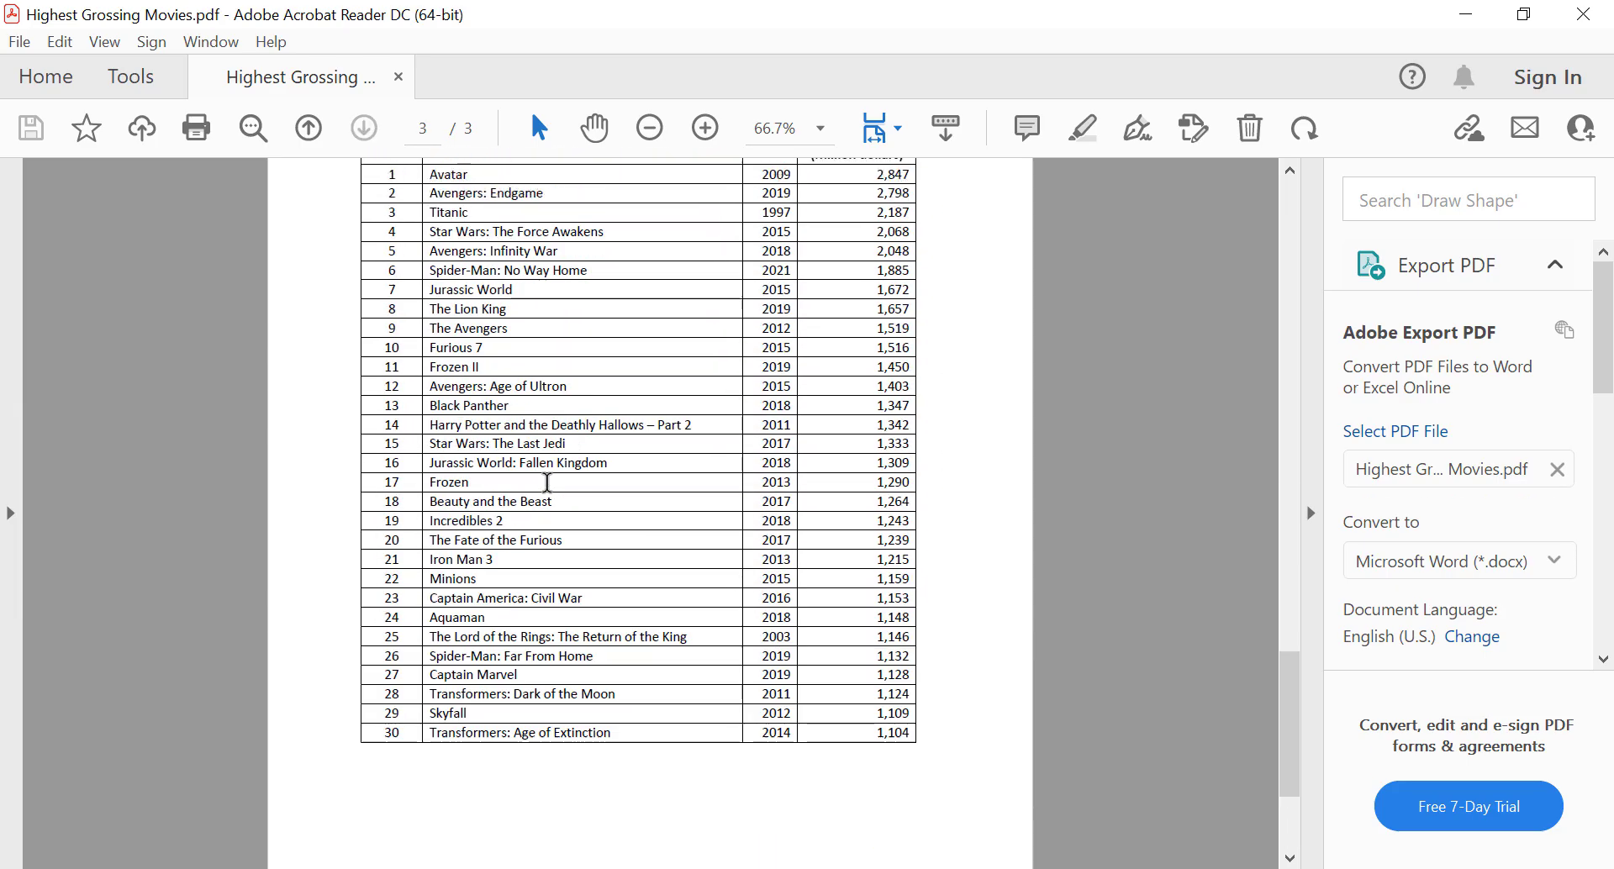
left_click(1583, 14)
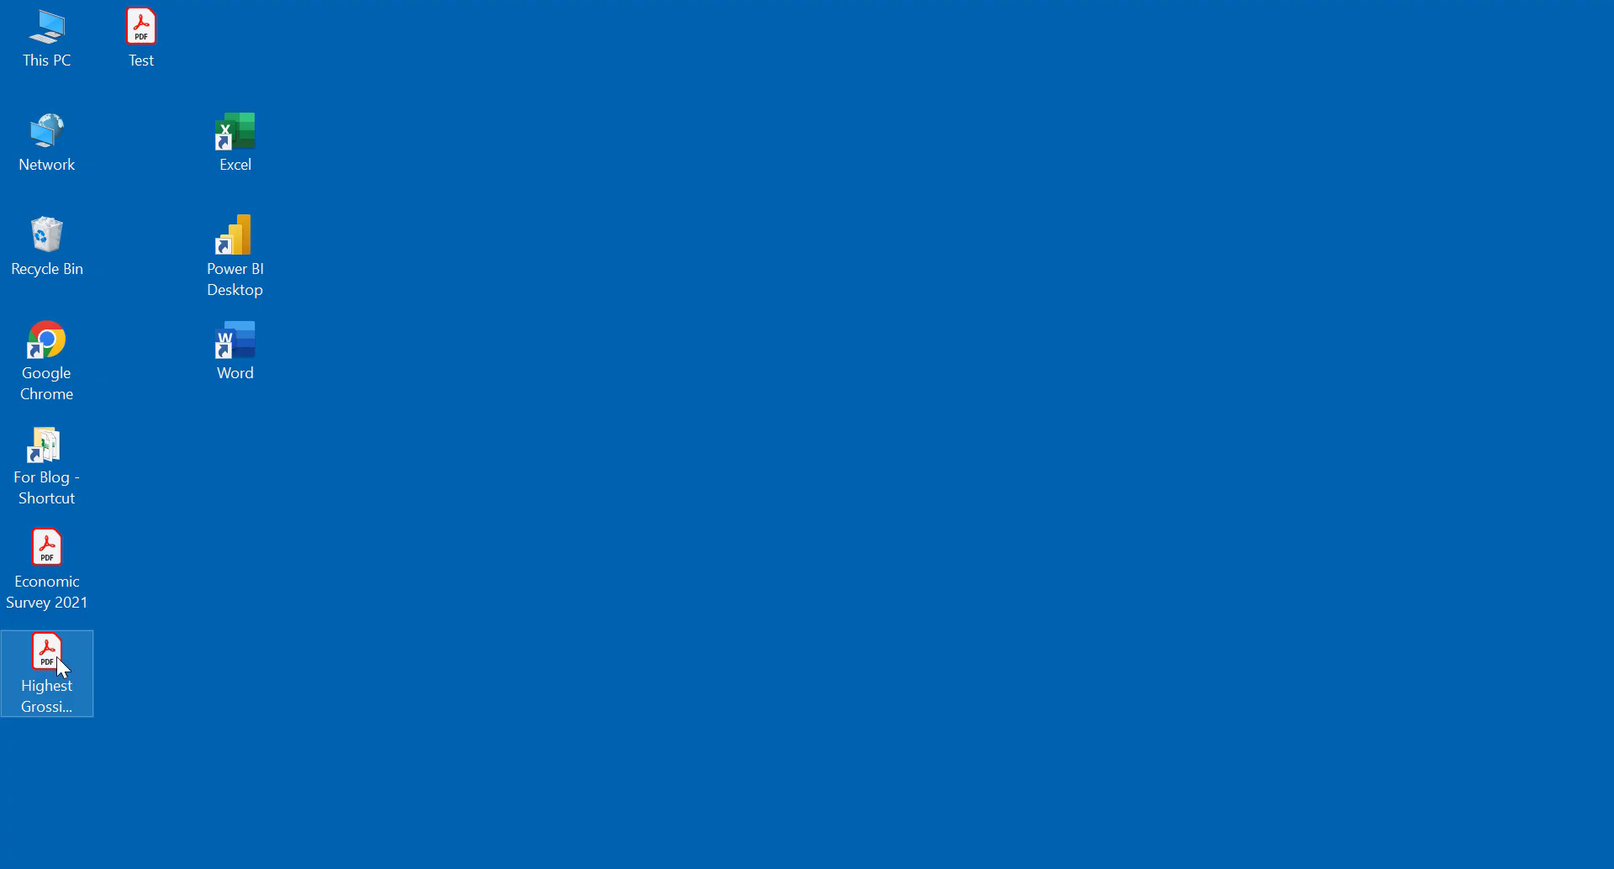
Launch Word, drop the Highest Grossing Movies PDF into it and confirm conversion.
double_click(254, 372)
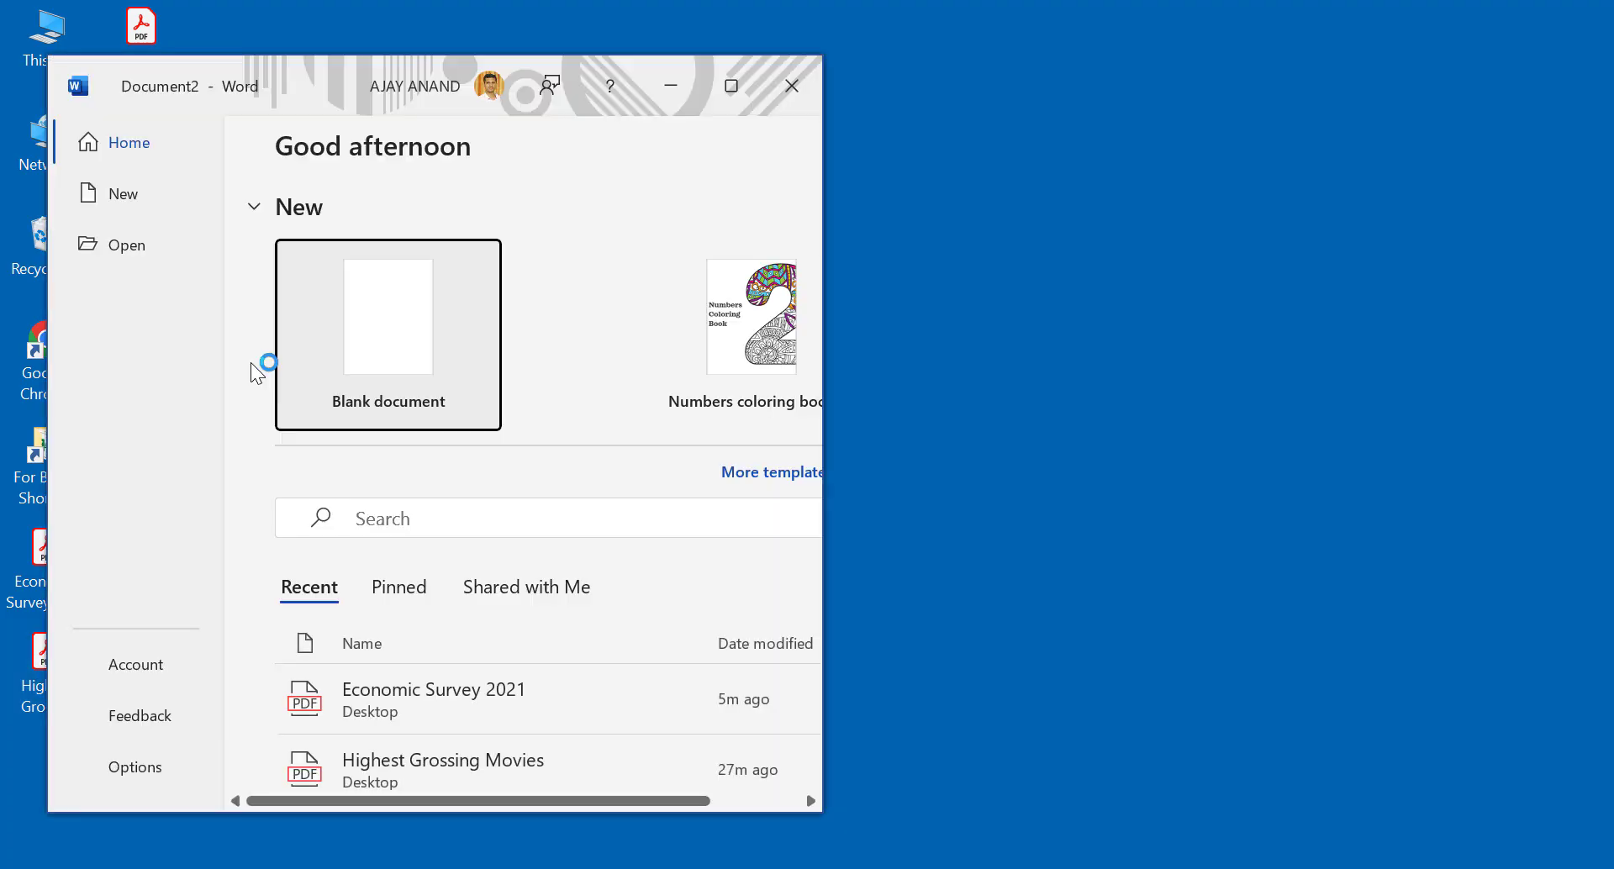
left_click_drag(350, 91, 729, 90)
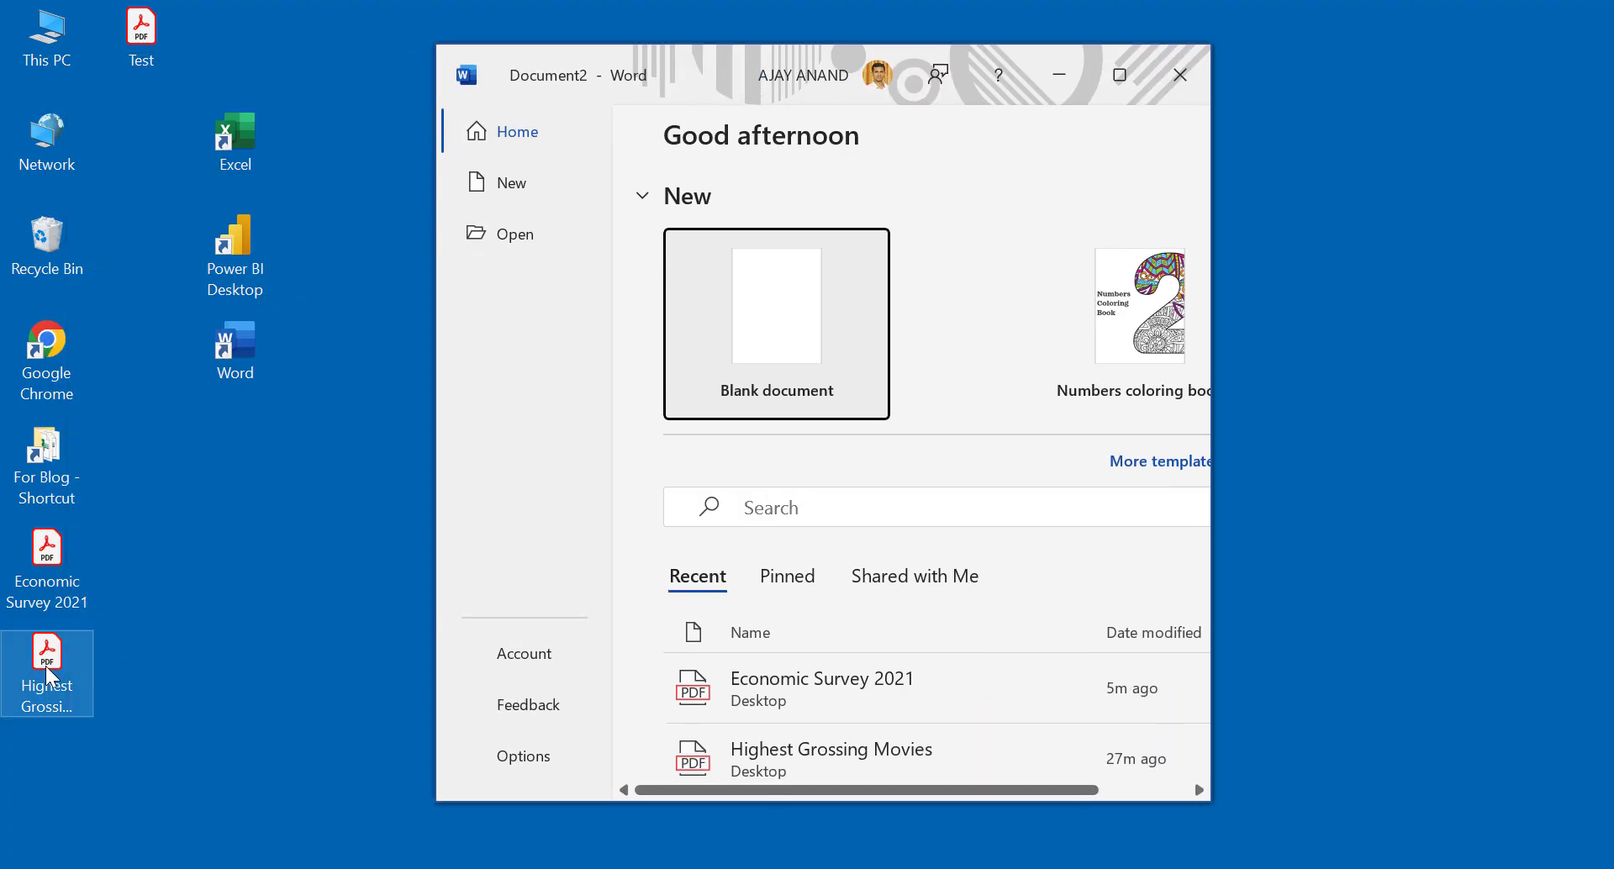
left_click_drag(56, 652, 872, 370)
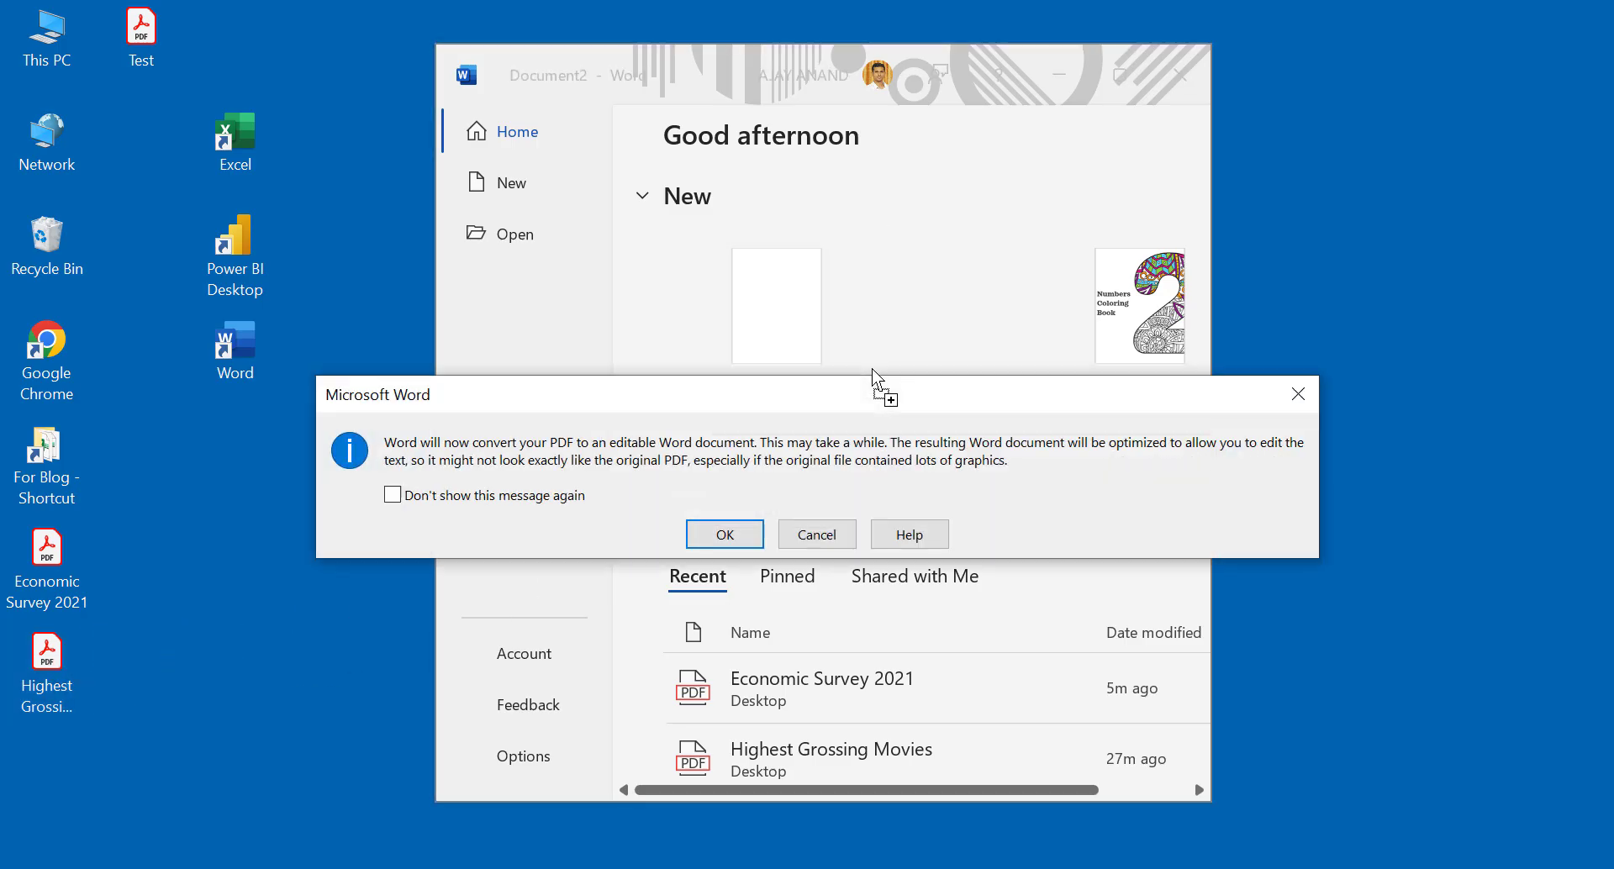
left_click(740, 536)
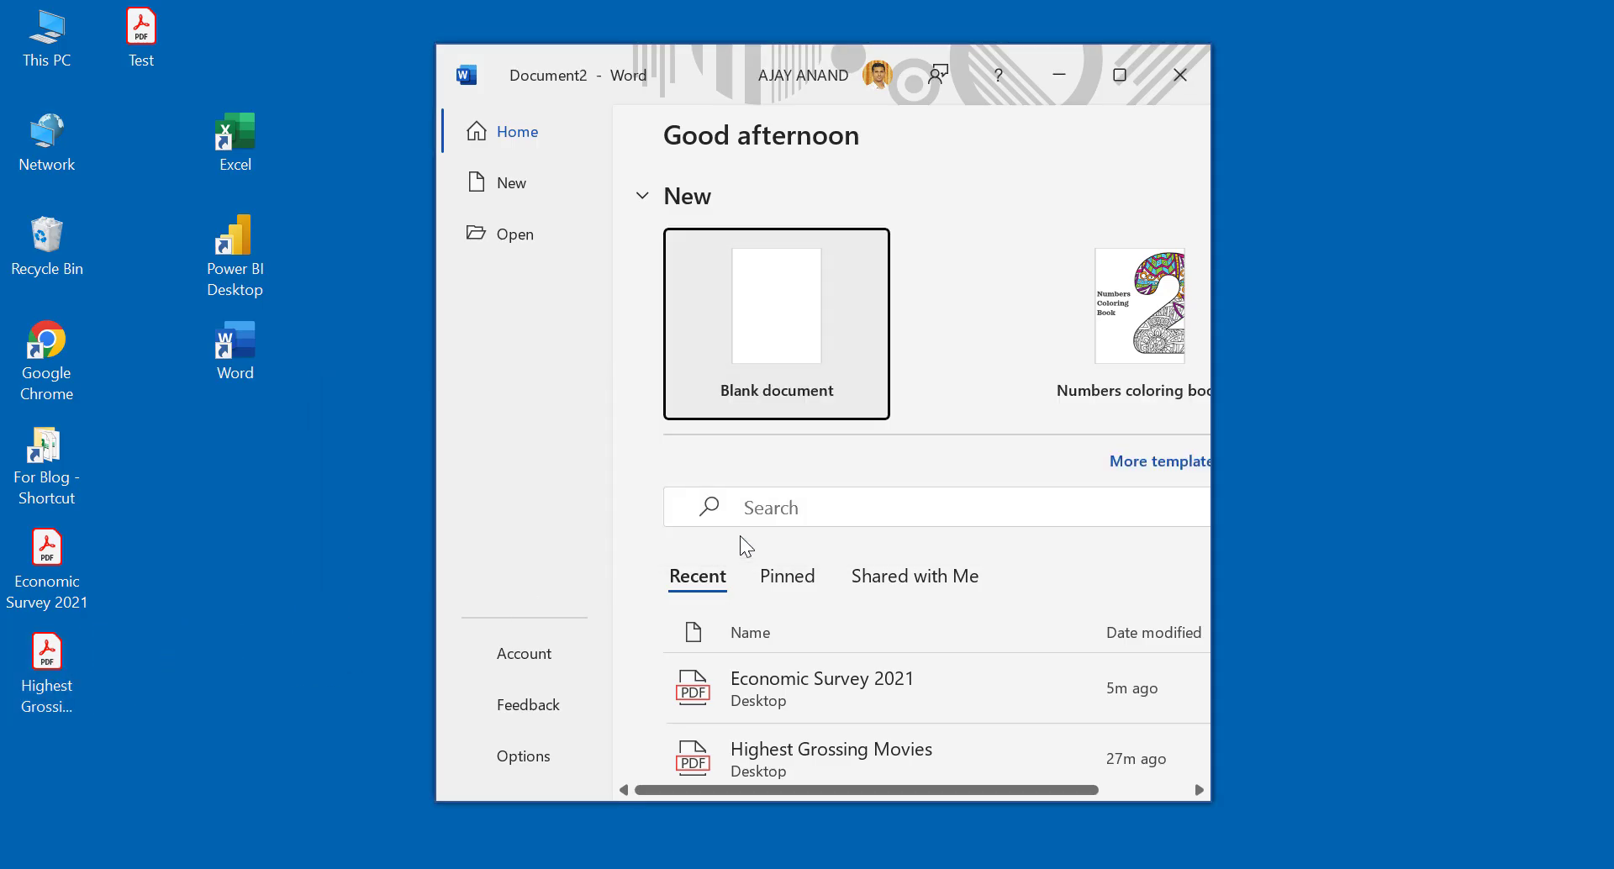
Maximize Word and scroll through the 4-page document's film tables.
left_click(1114, 81)
scroll(588, 487, "down", 3)
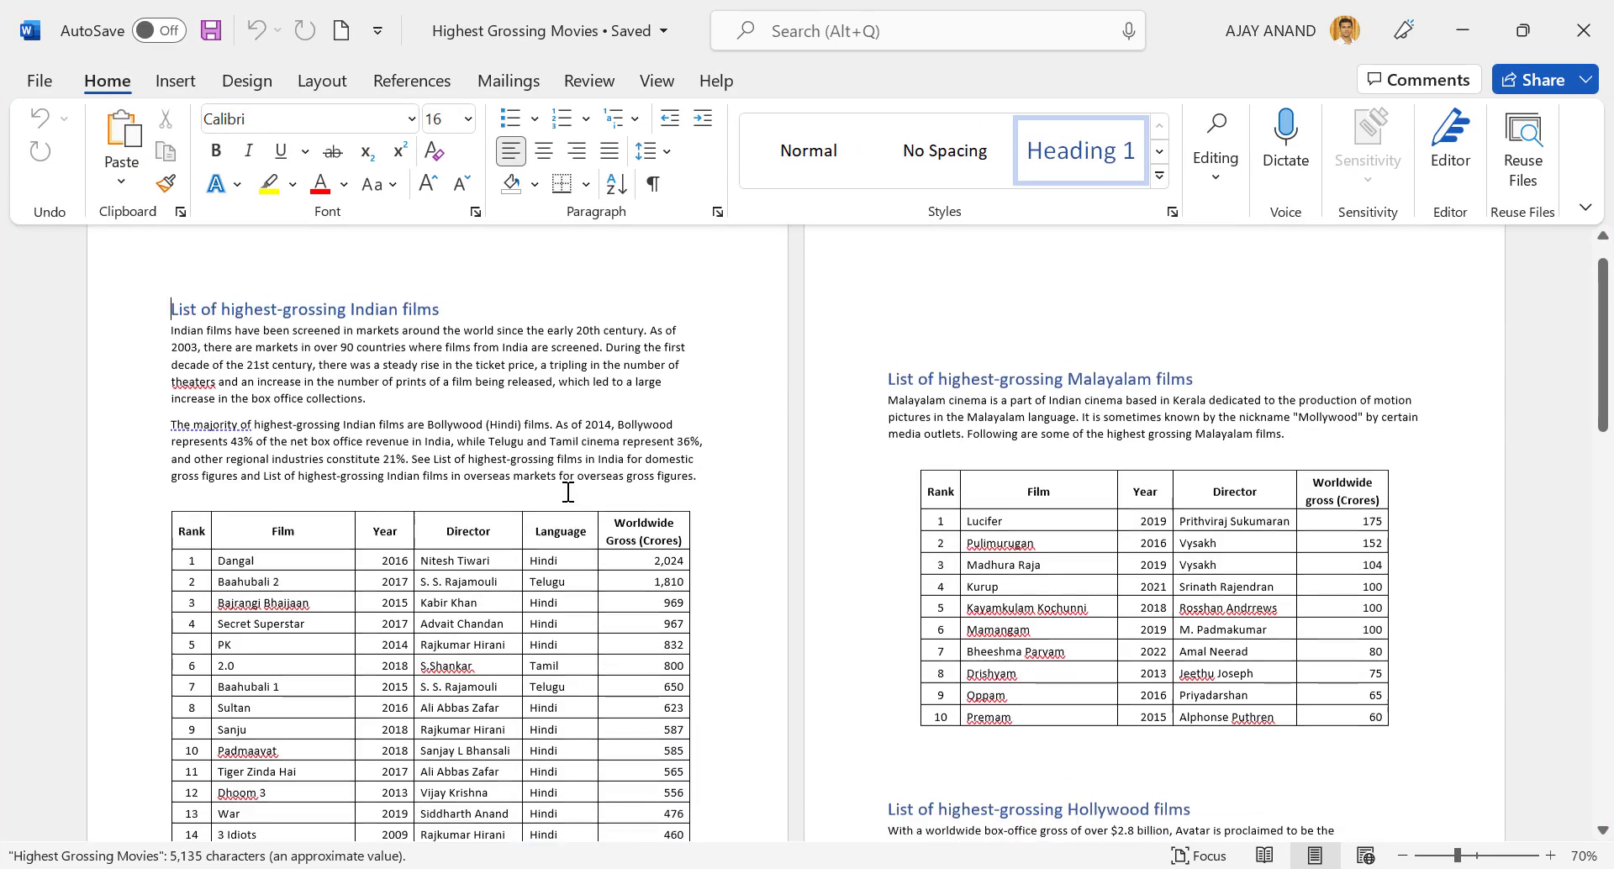
scroll(568, 493, "down", 15)
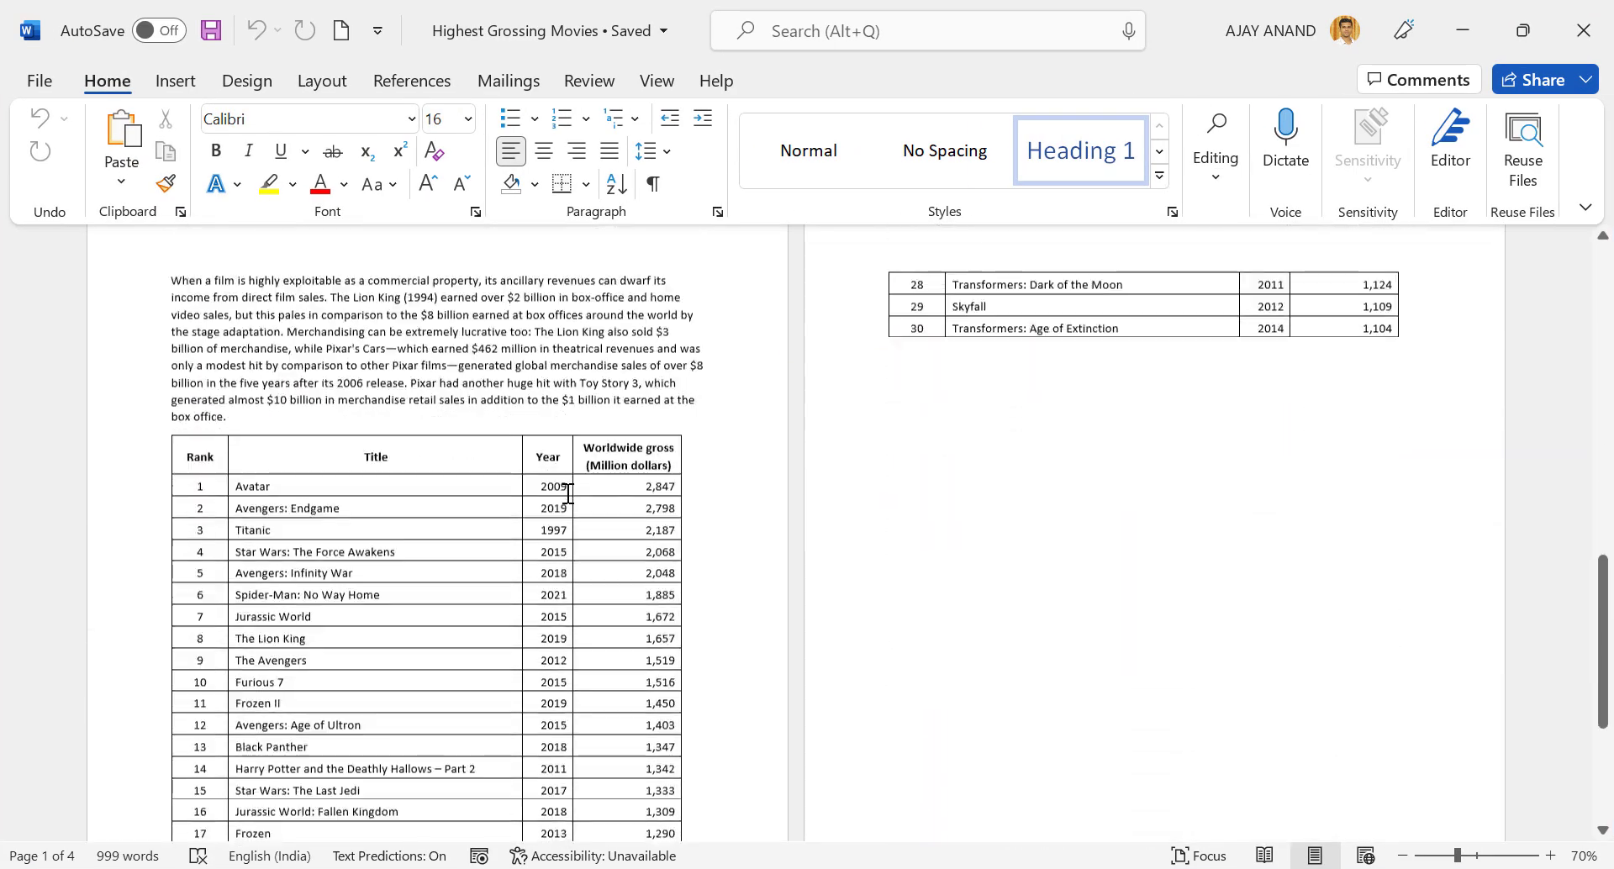
scroll(568, 493, "up", 8)
scroll(628, 521, "up", 2)
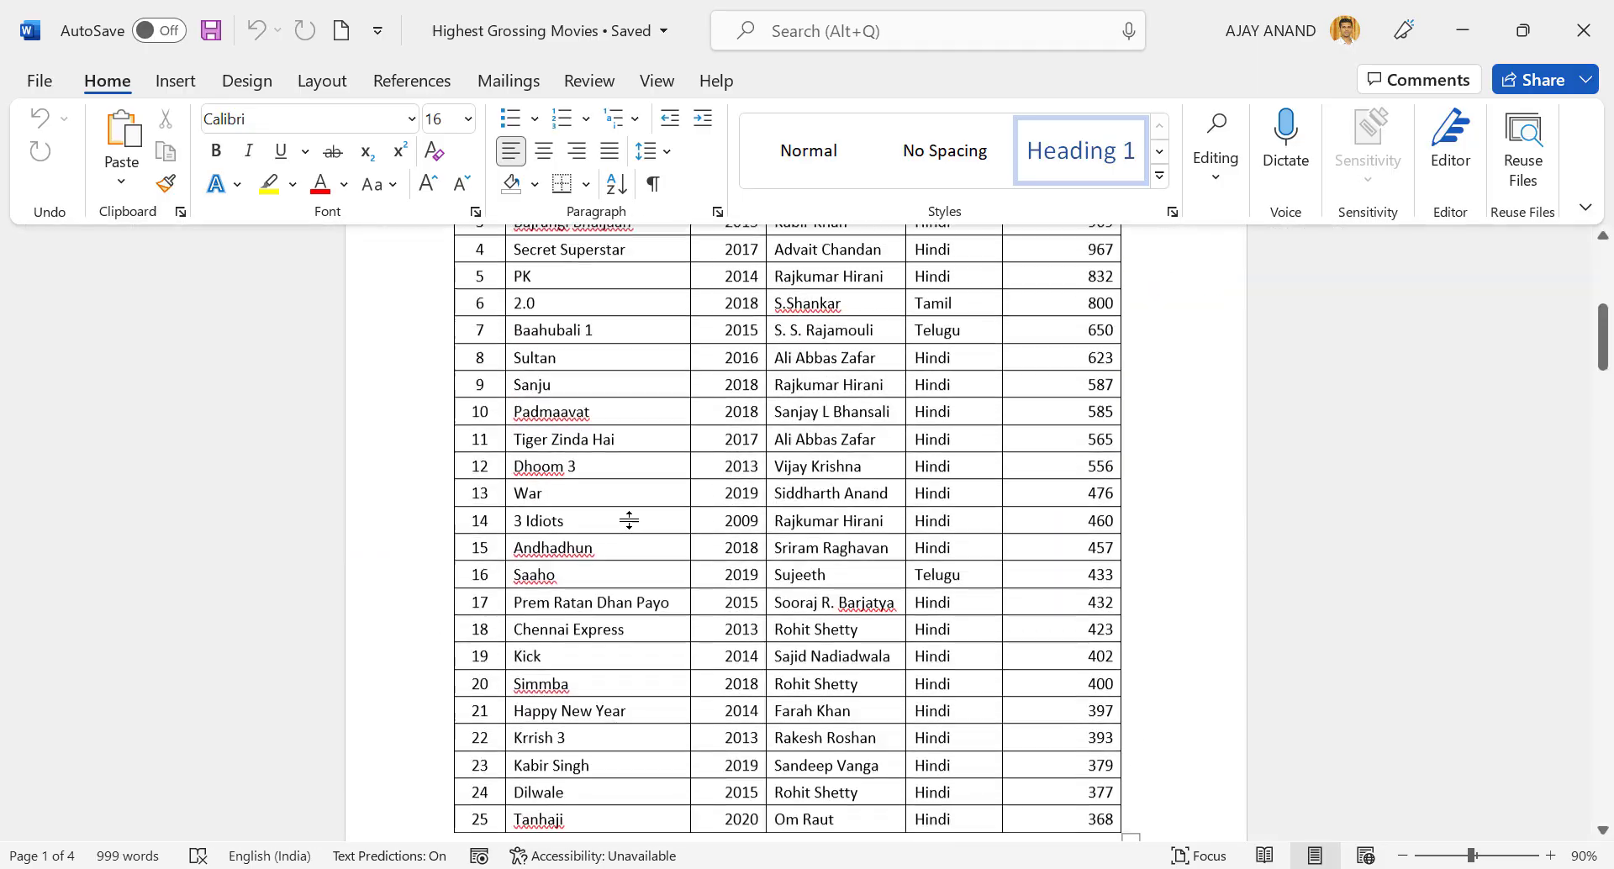
scroll(630, 521, "down", 15)
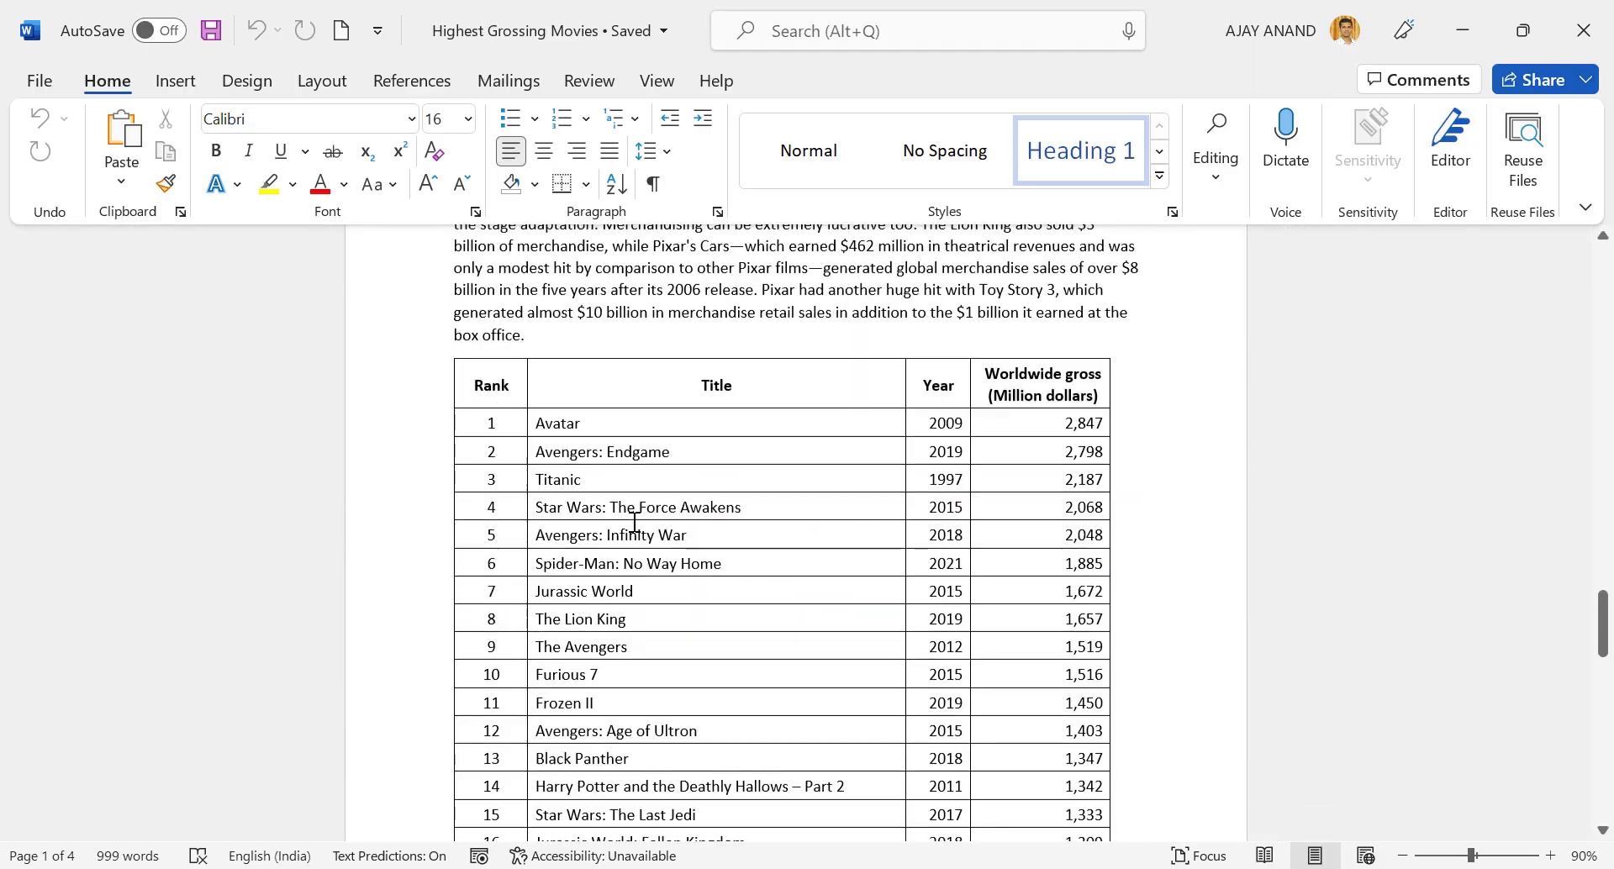
scroll(634, 523, "down", 15)
scroll(632, 523, "up", 6)
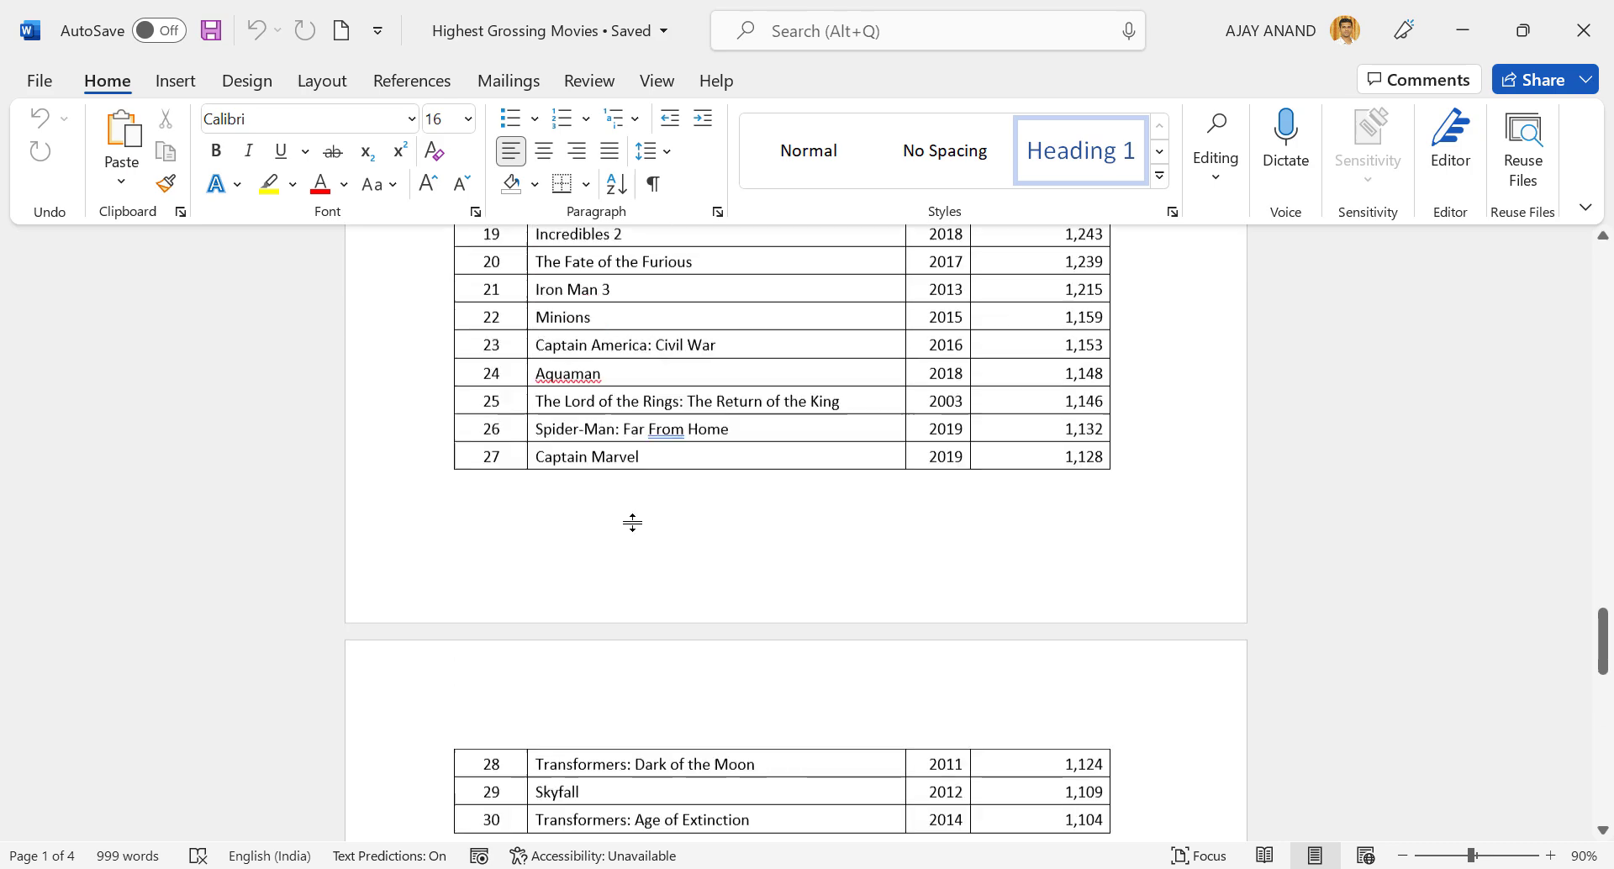
scroll(632, 523, "up", 15)
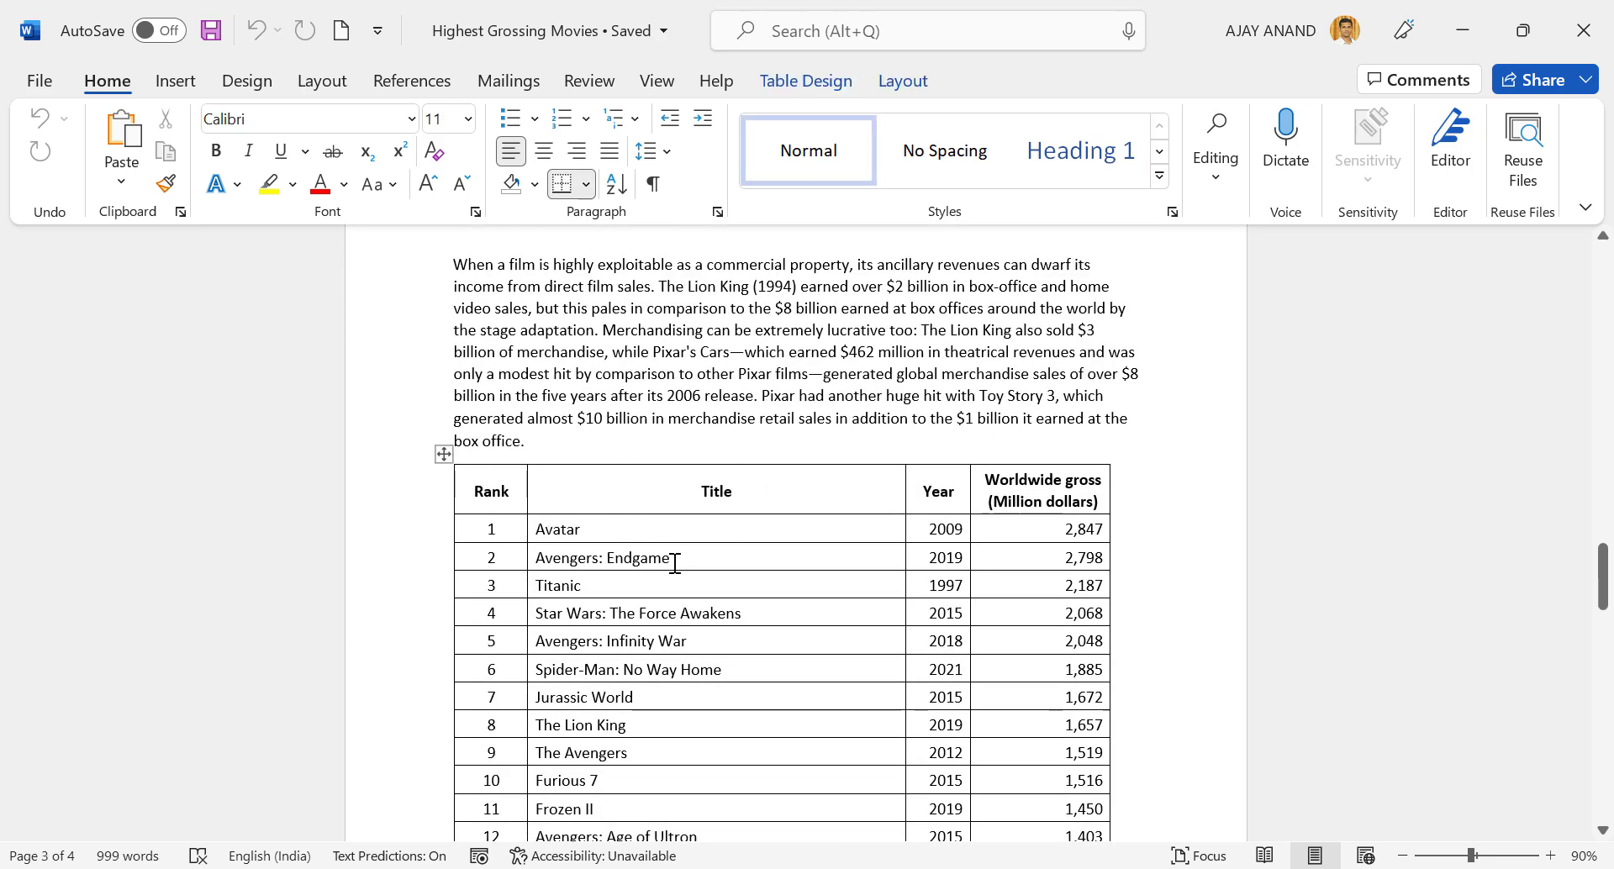
Copy the worldwide-gross film table and add a blank Sheet3 to Excel's Book1 to receive it.
left_click(446, 454)
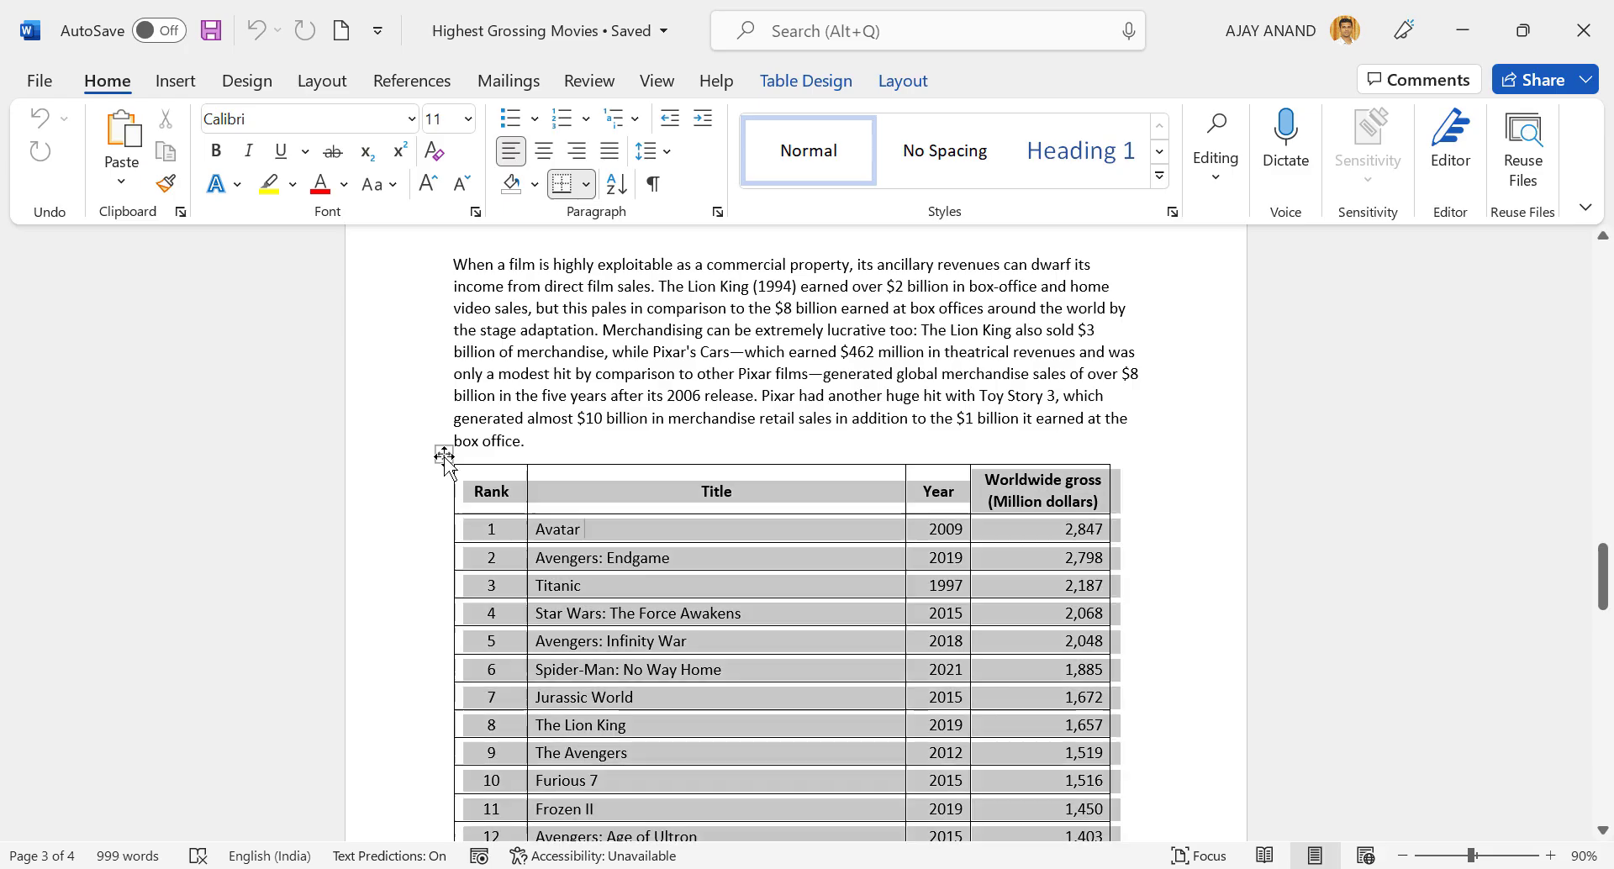
right_click(445, 454)
left_click(525, 387)
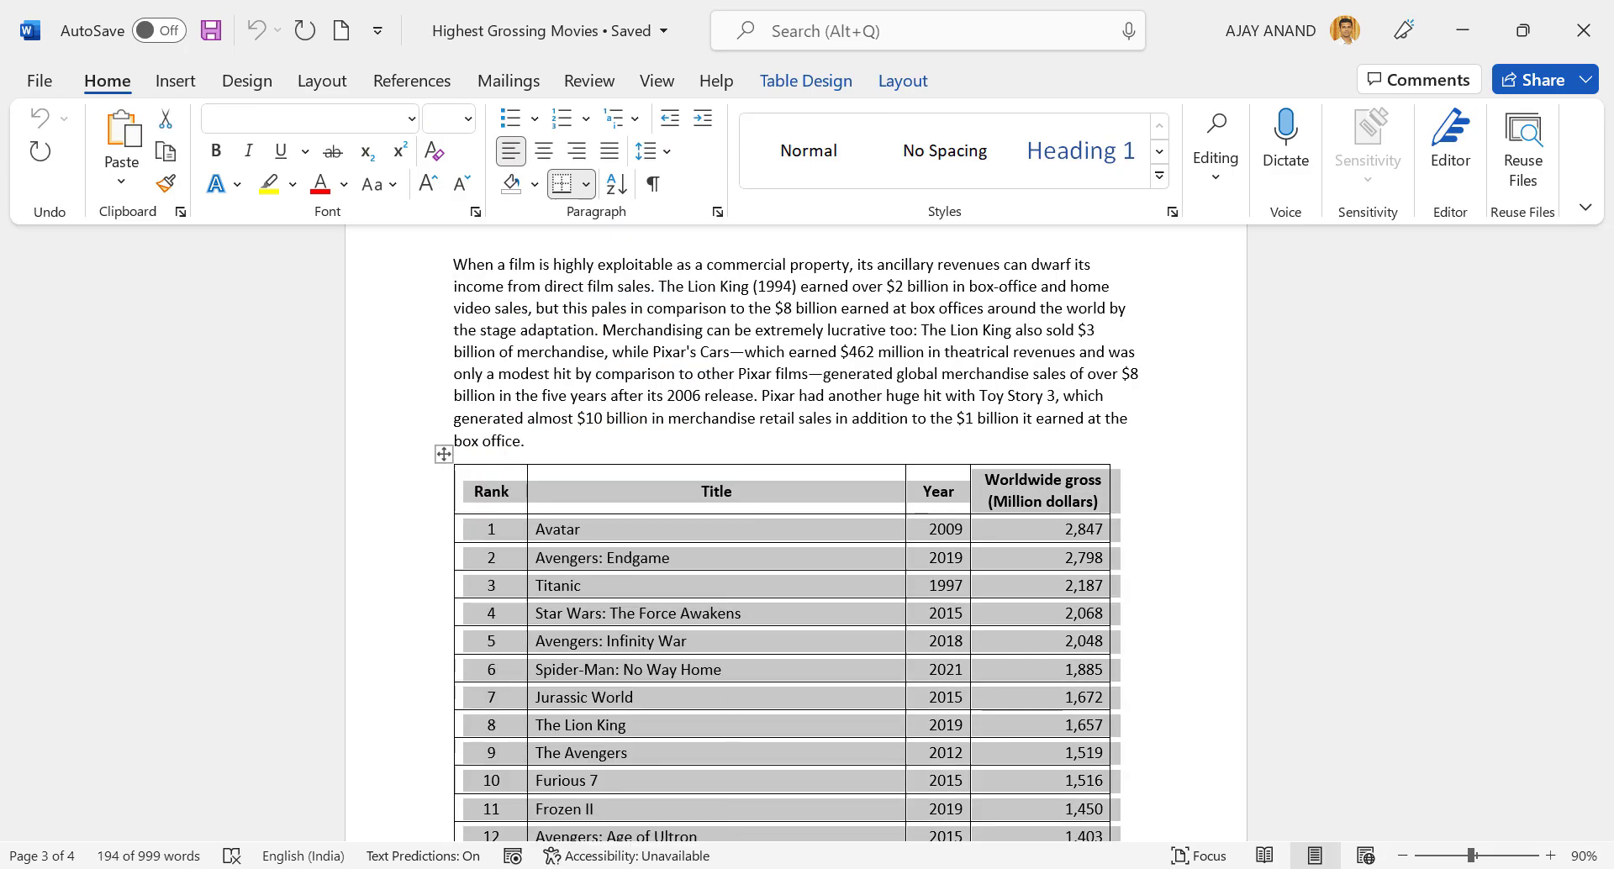
left_click(402, 802)
left_click(370, 820)
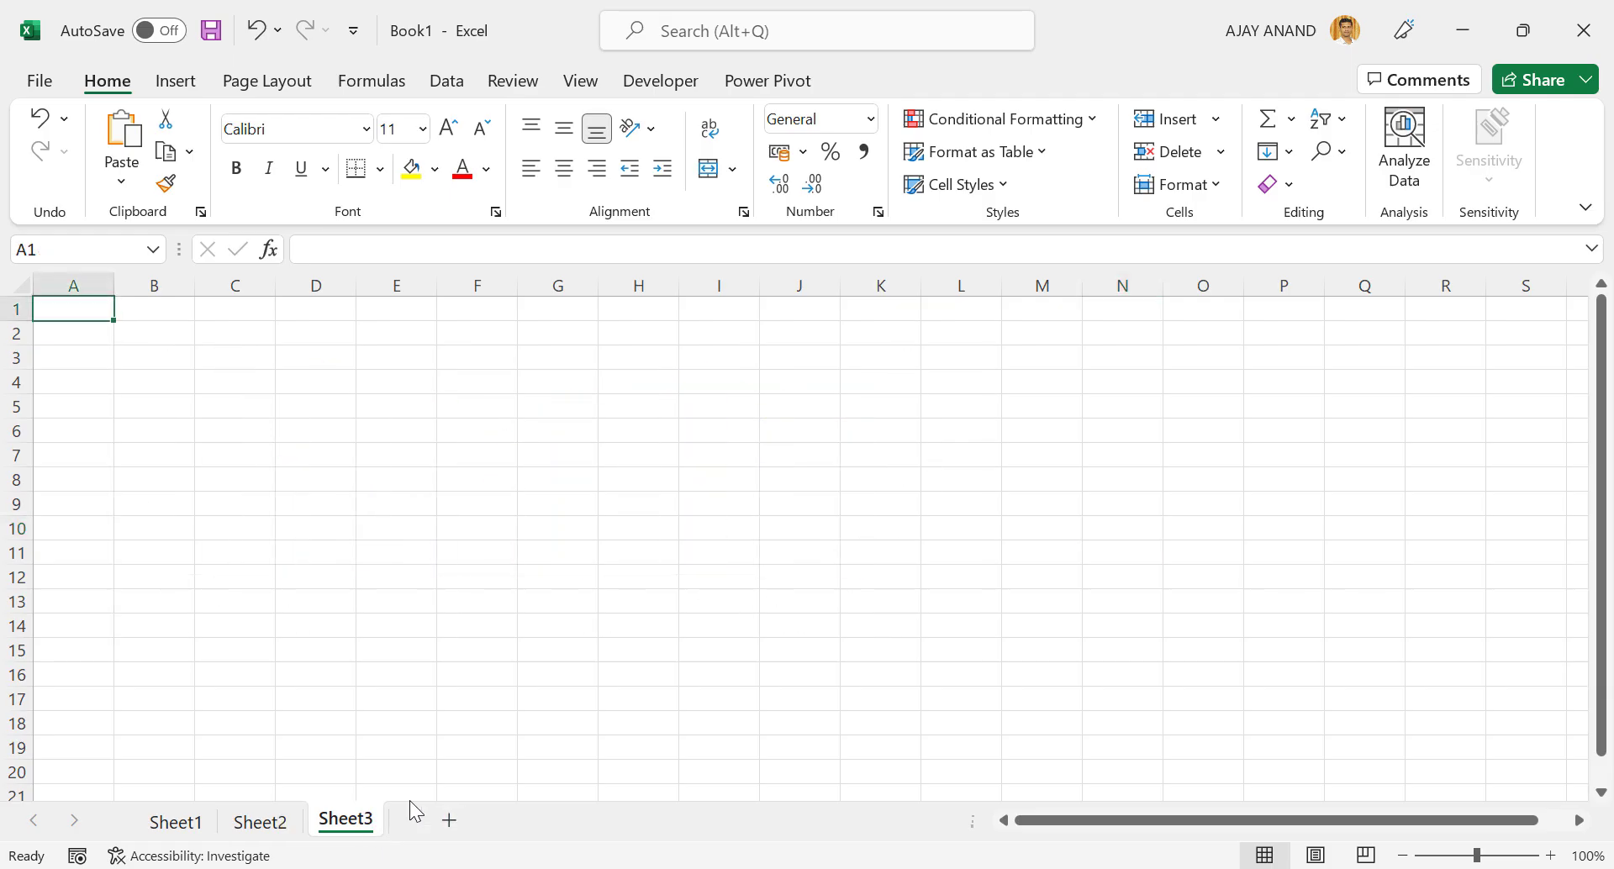